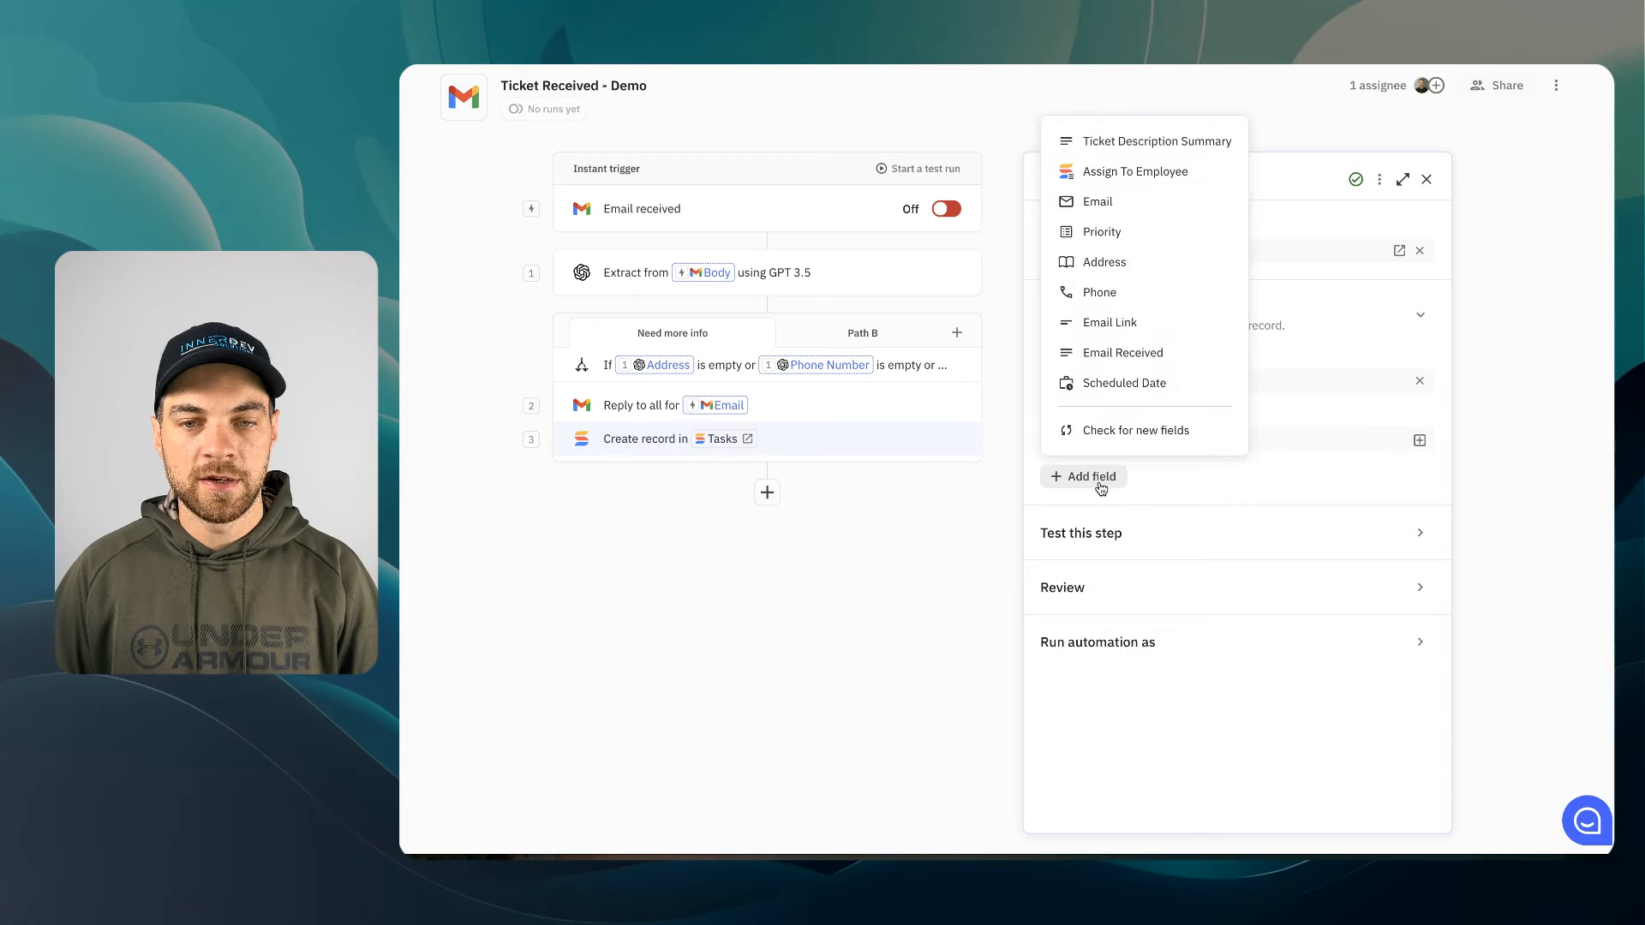
Populate the new Tasks record's Email Link with the trigger email's URL and Email Received with its body
{"action": "left_click", "coordinate": [1117, 330]}
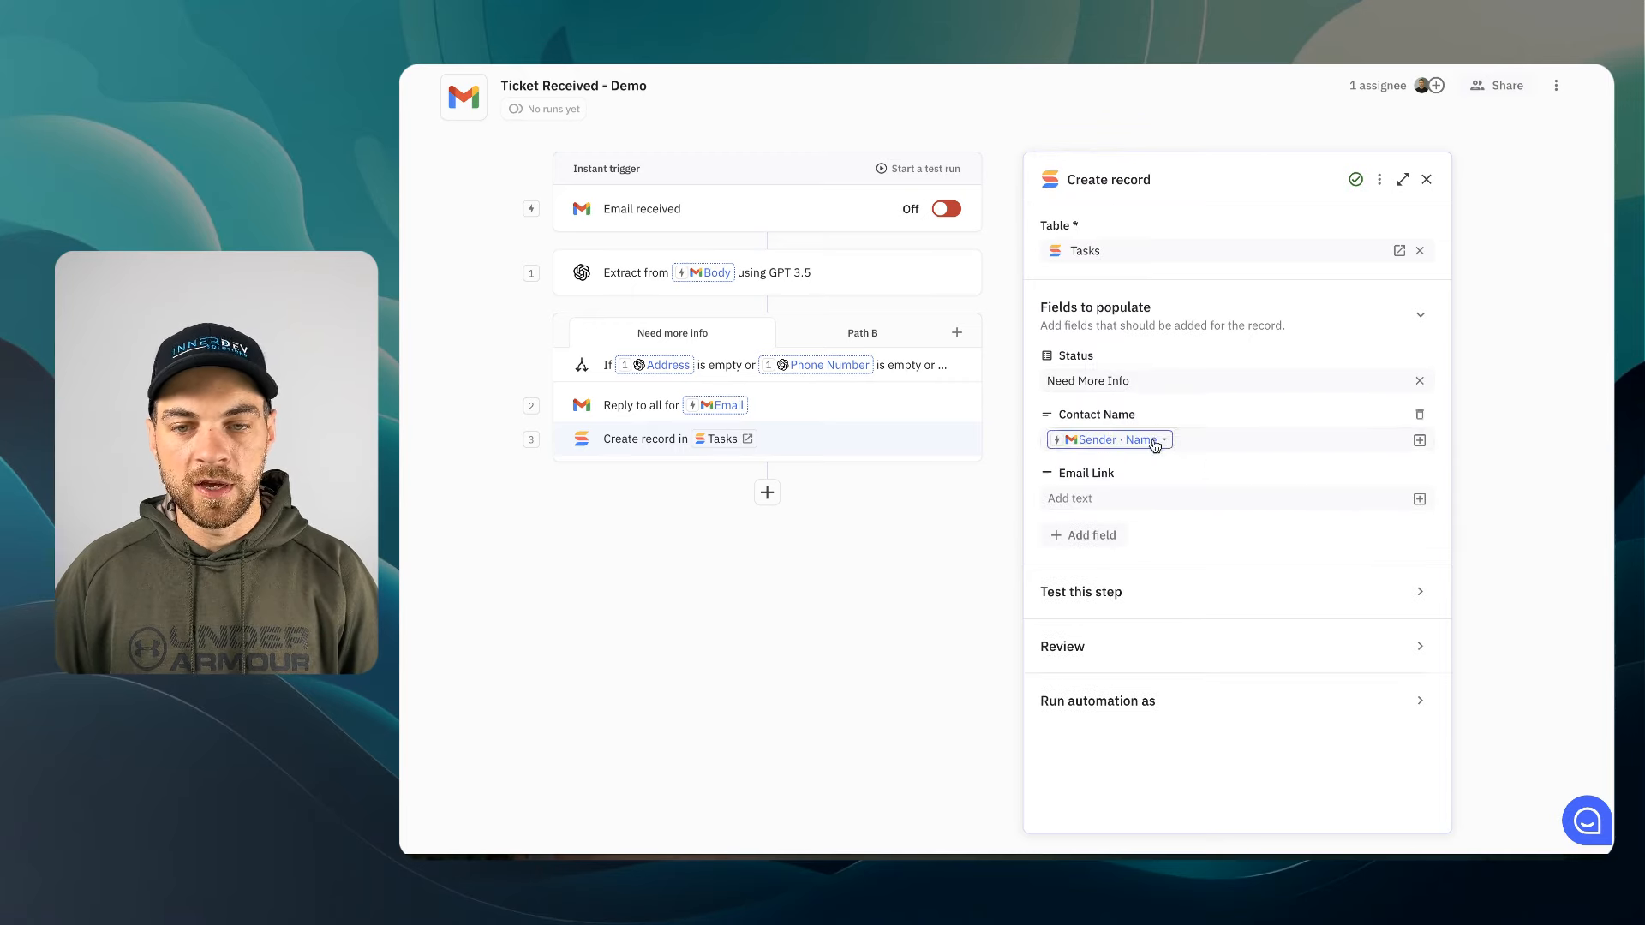
{"action": "left_click", "coordinate": [1419, 498]}
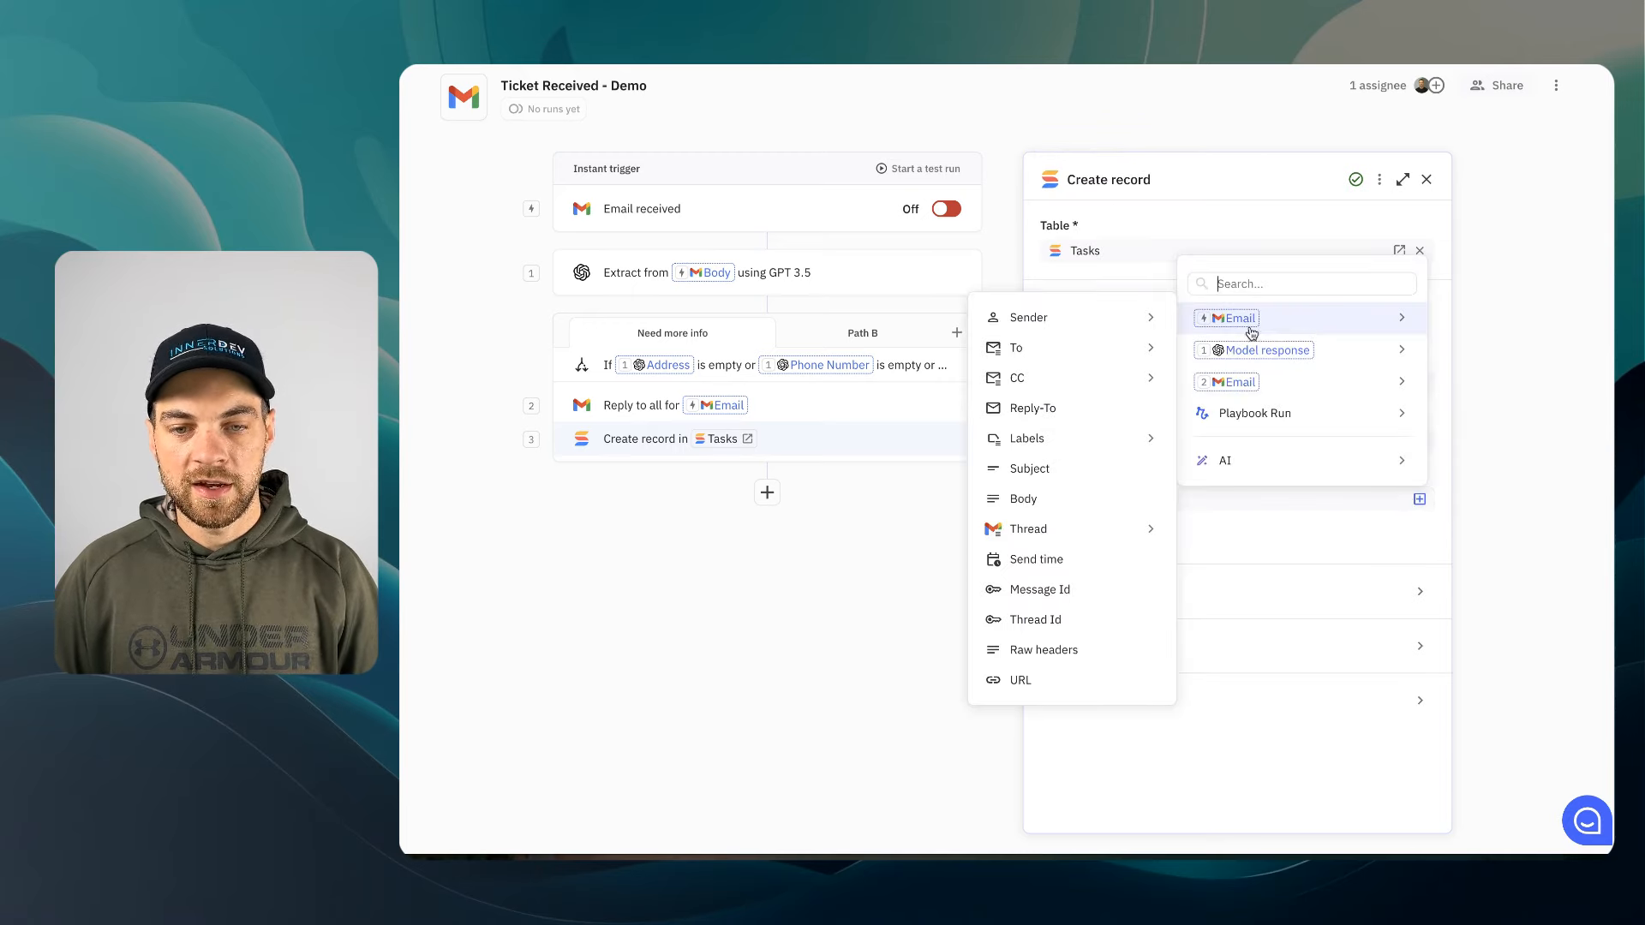
{"action": "left_click", "coordinate": [1026, 680]}
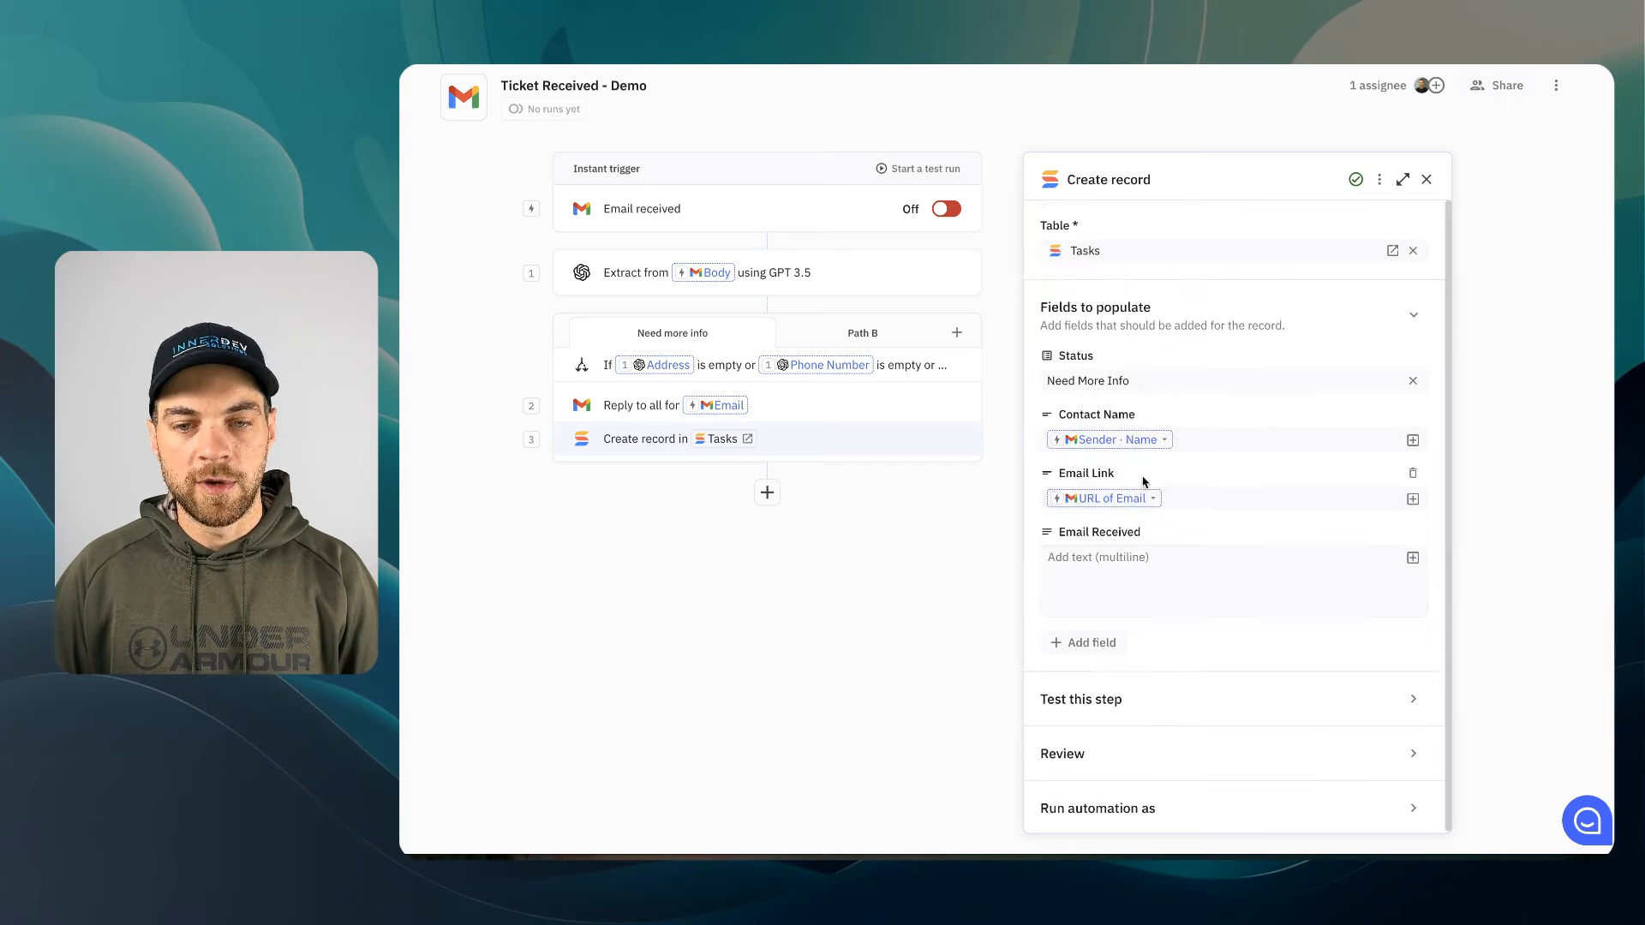
{"action": "left_click", "coordinate": [1413, 558]}
{"action": "mouse_move", "coordinate": [1299, 378]}
{"action": "left_click", "coordinate": [1017, 558]}
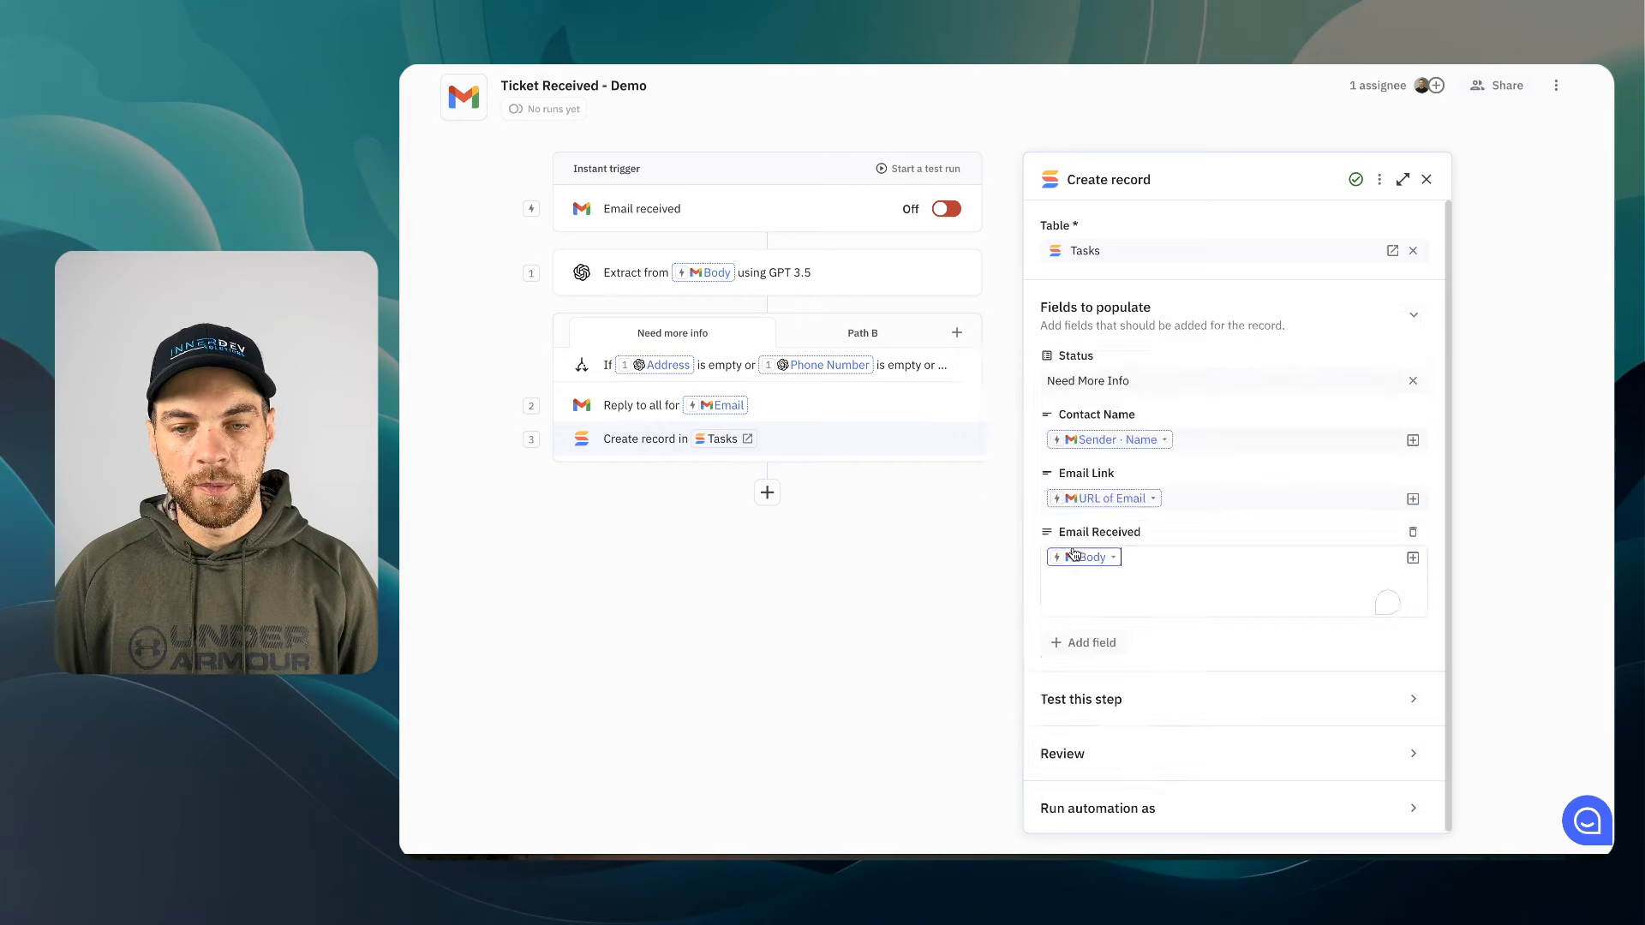
Add the Email field to the new Tasks record and fill it with the trigger email's sender email
{"action": "left_click", "coordinate": [1097, 641]}
{"action": "left_click", "coordinate": [1106, 430]}
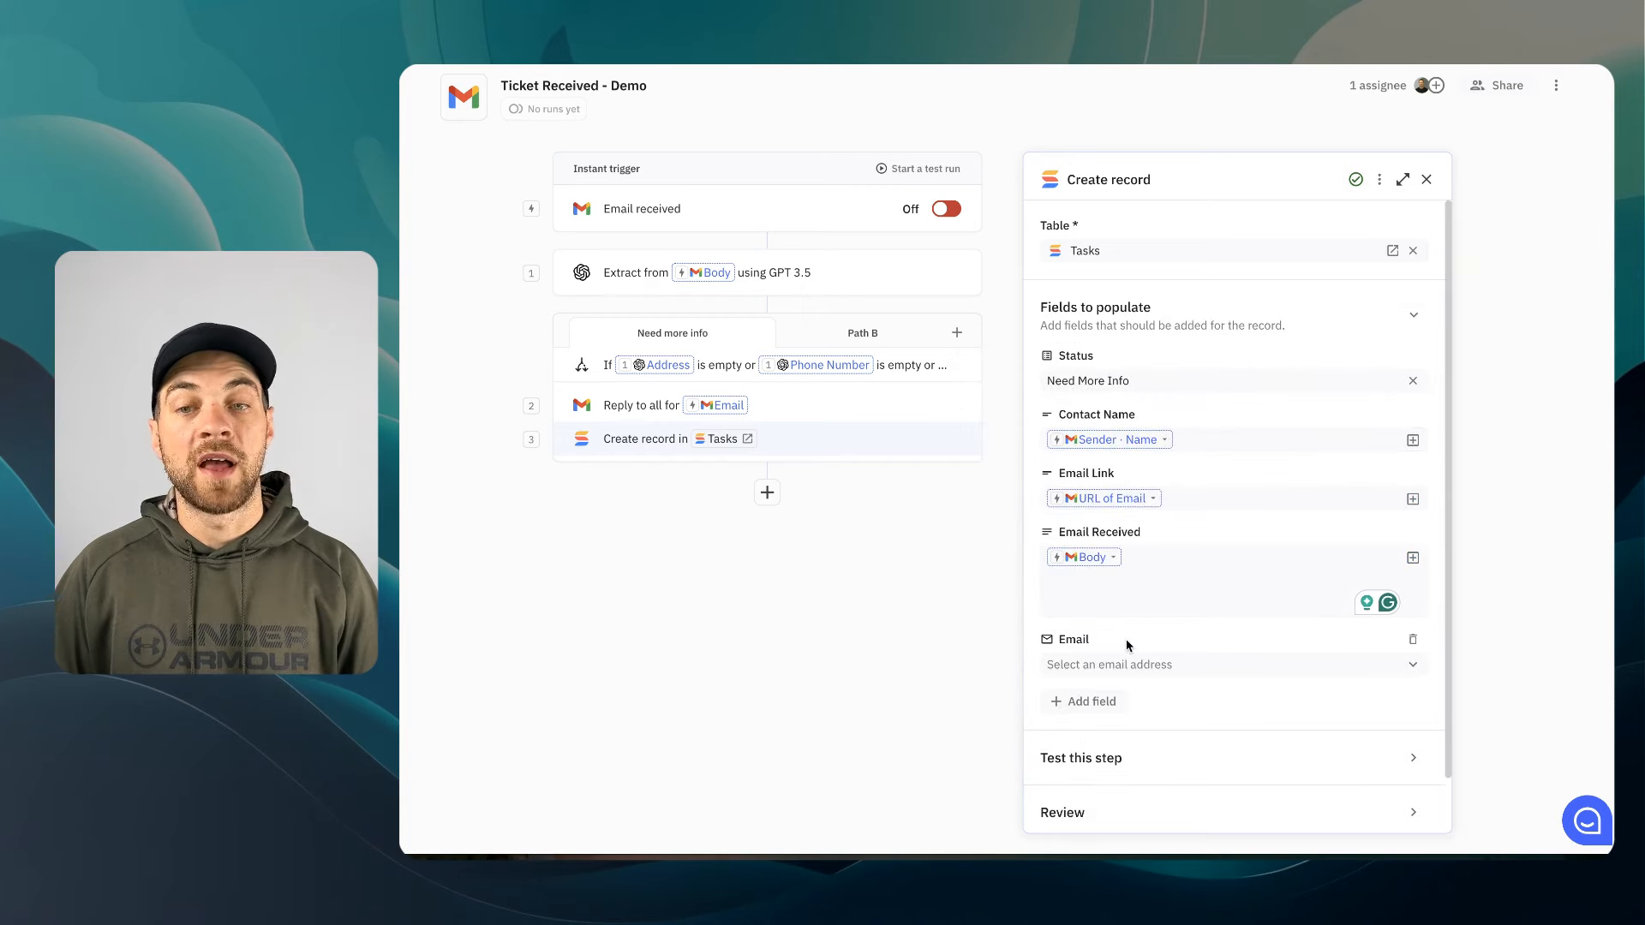
{"action": "left_click", "coordinate": [1312, 667]}
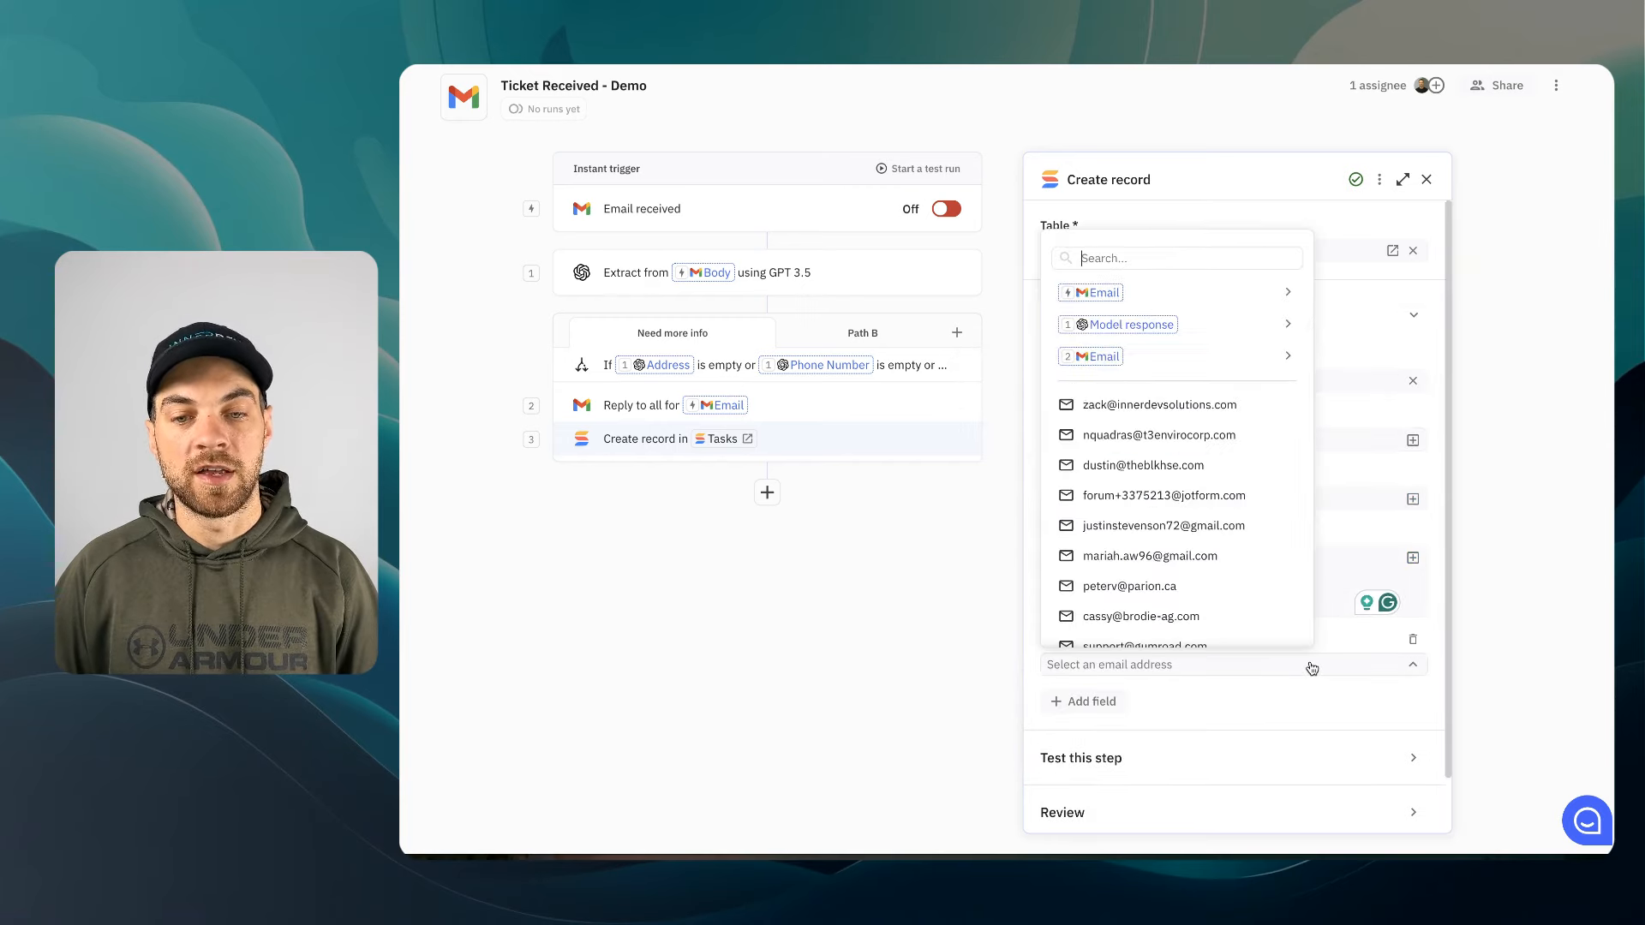
{"action": "mouse_move", "coordinate": [1105, 323]}
{"action": "left_click", "coordinate": [1418, 353]}
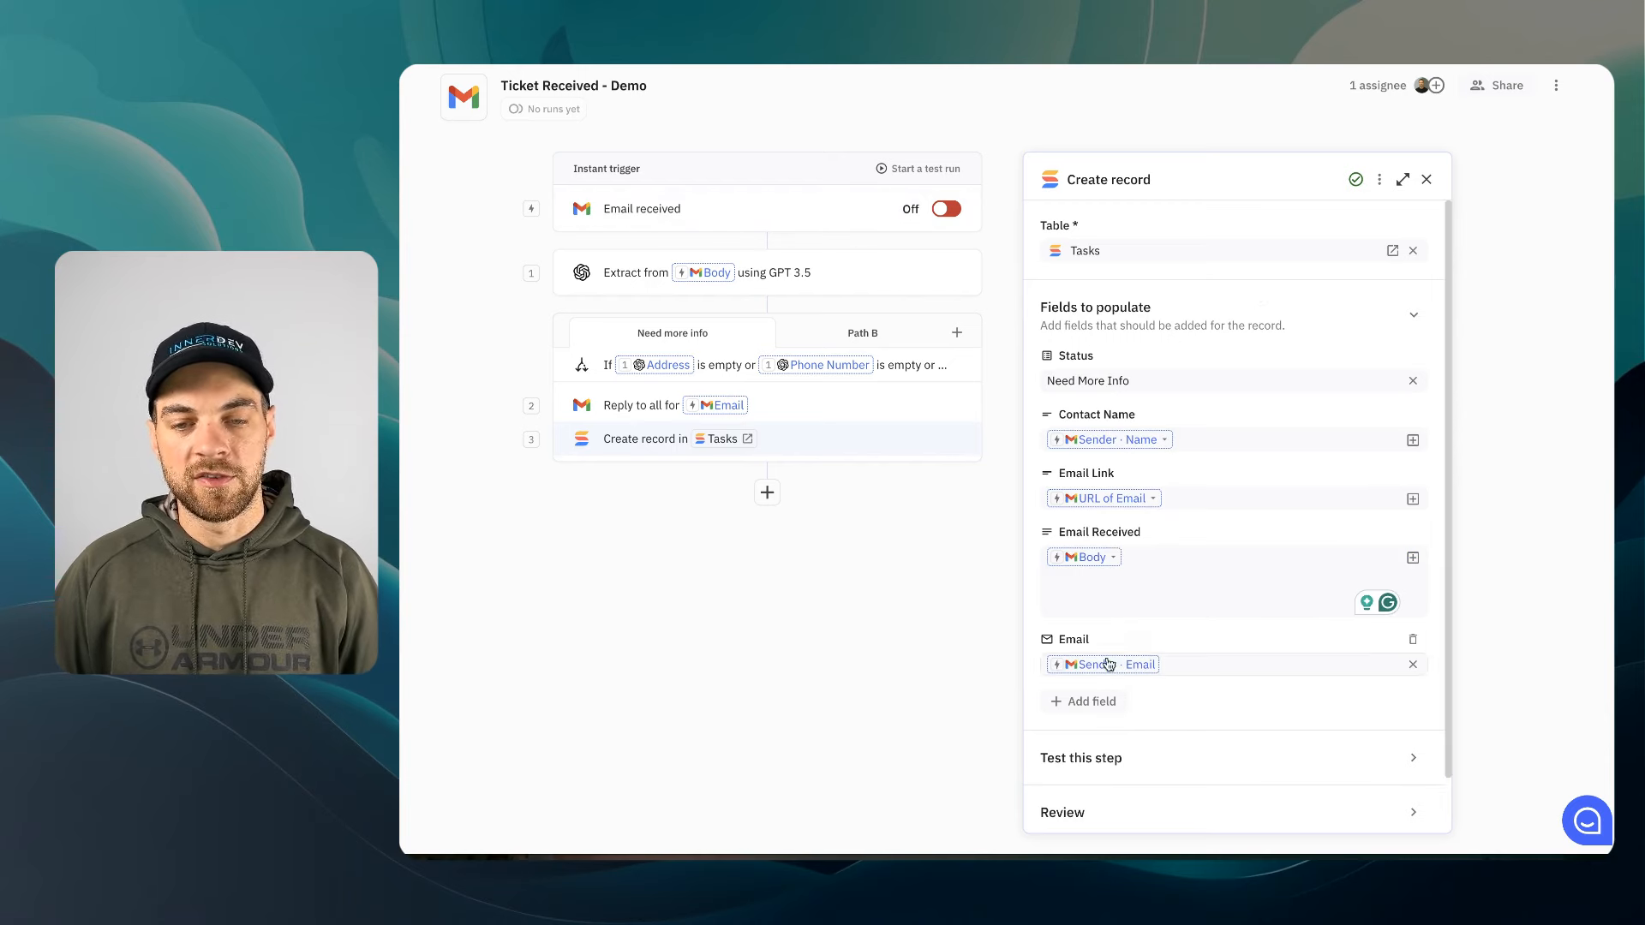
{"action": "left_click", "coordinate": [1090, 701]}
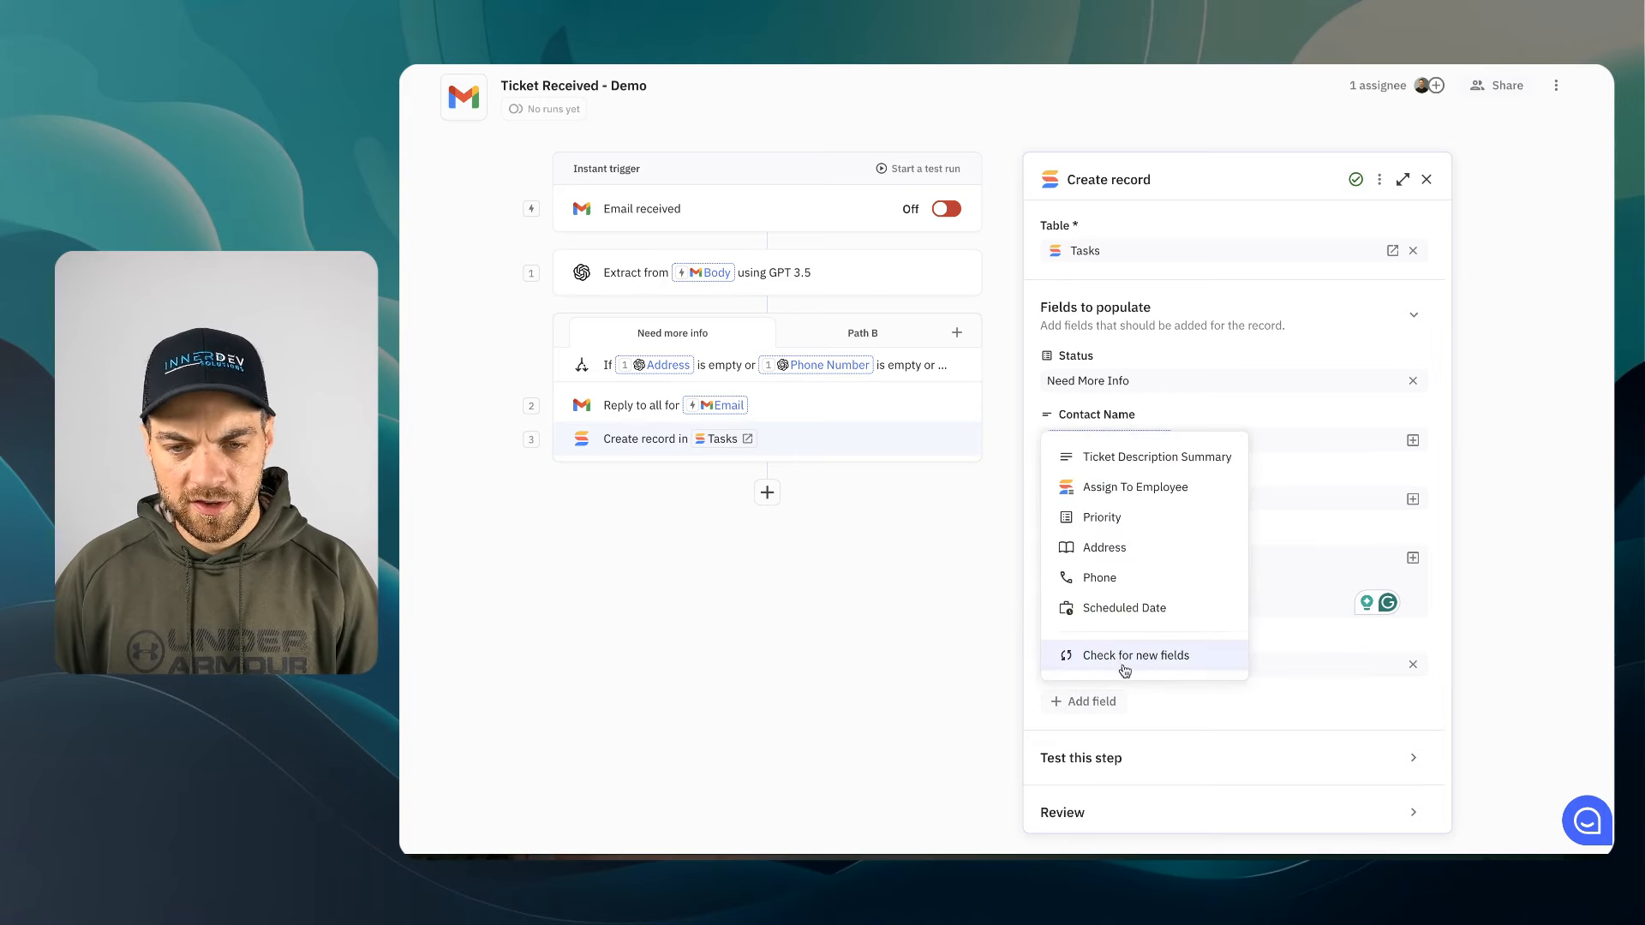
{"action": "left_click", "coordinate": [861, 599]}
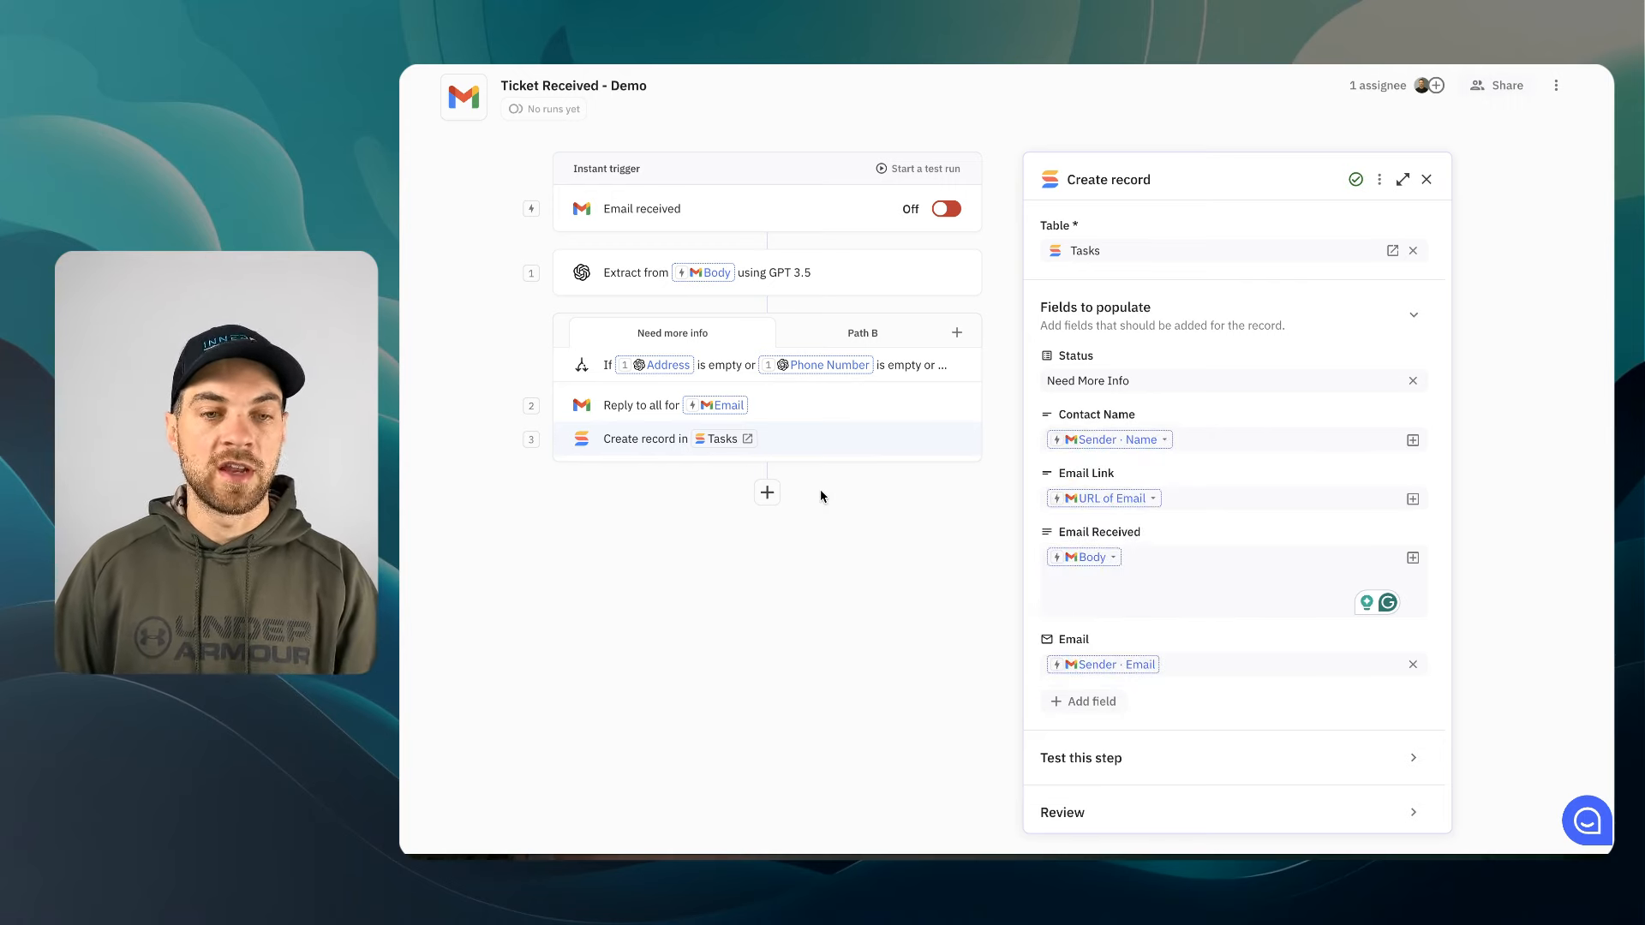
Add a Wait for reply step after the record creation, waiting on the step 2 email with no deadline
{"action": "left_click", "coordinate": [767, 454]}
{"action": "mouse_move", "coordinate": [721, 216]}
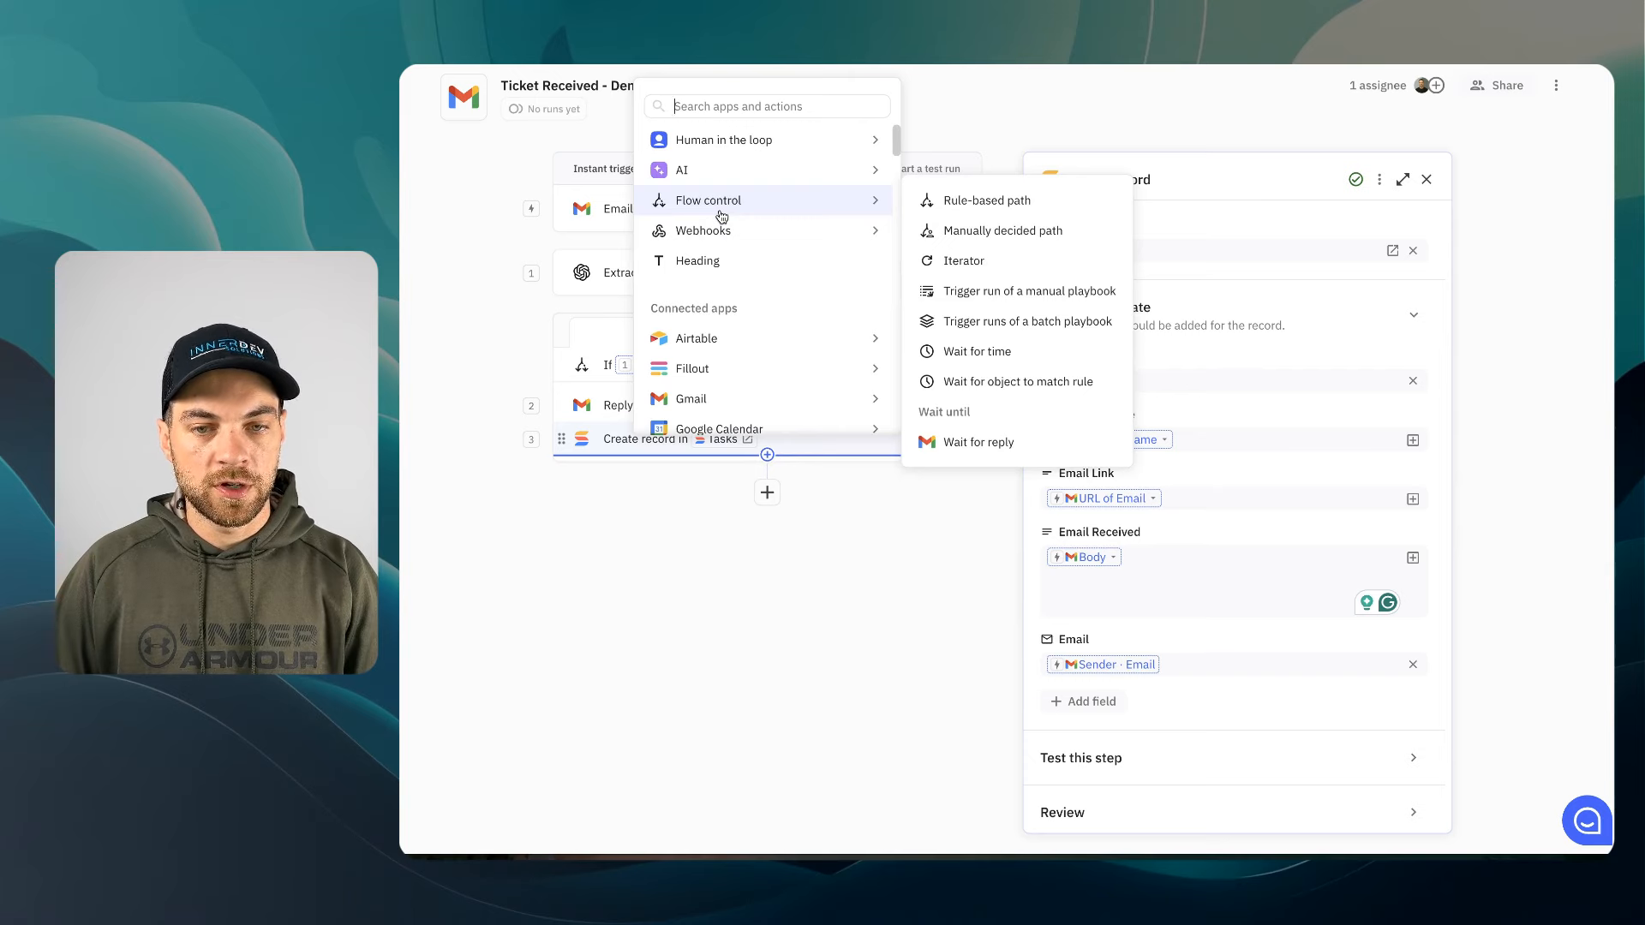
{"action": "left_click", "coordinate": [976, 442]}
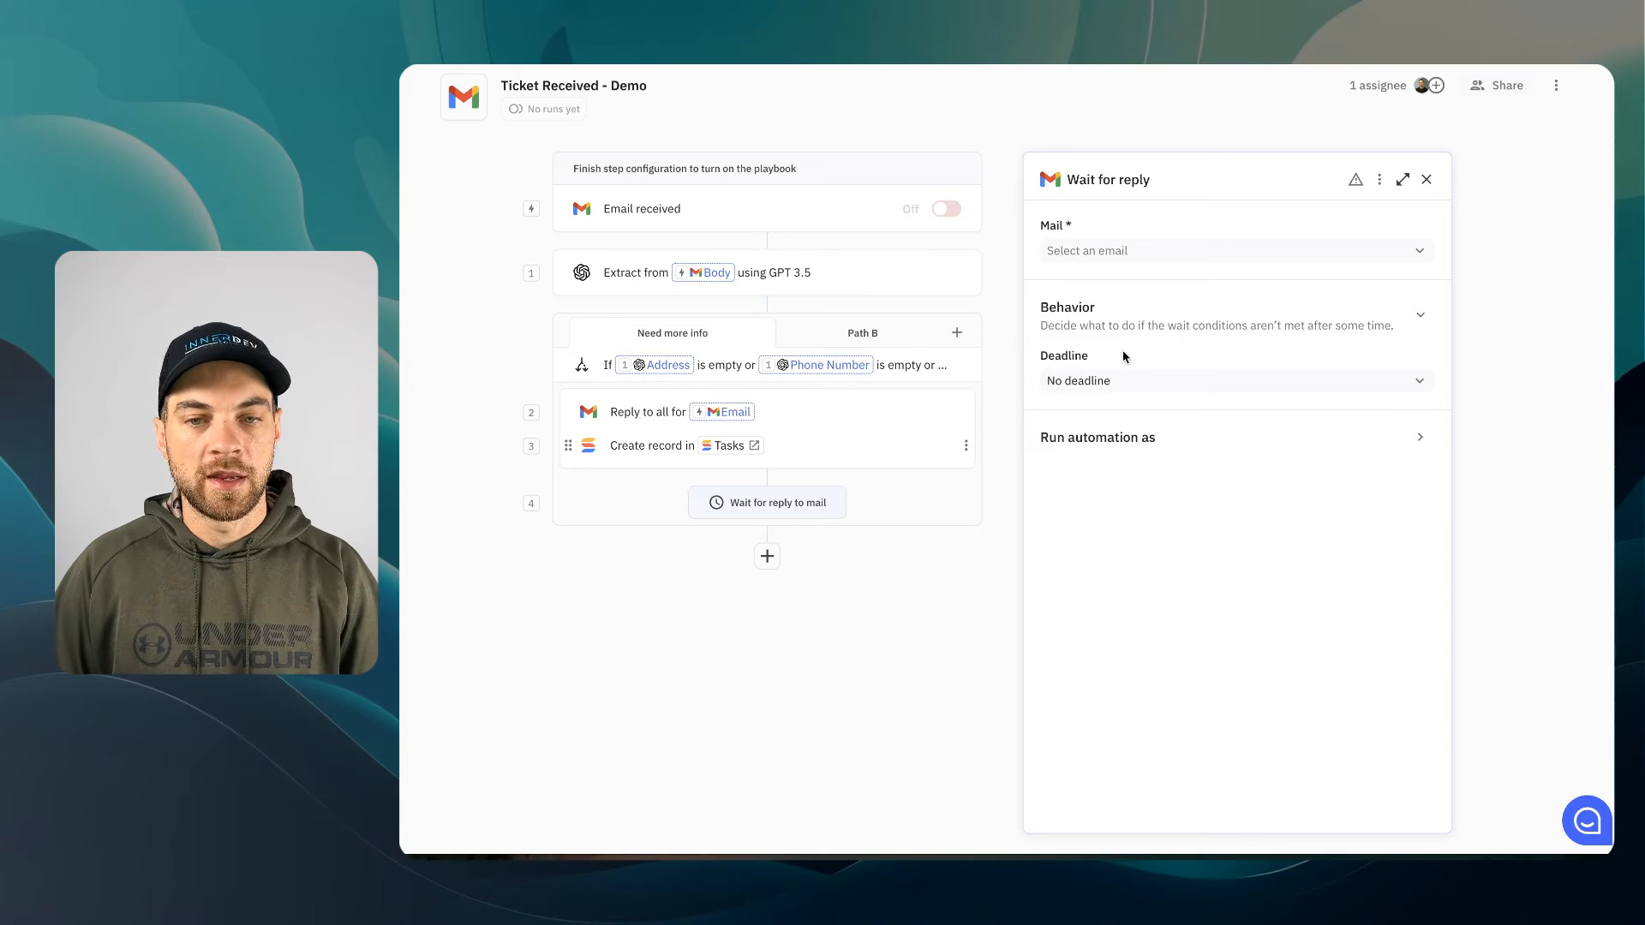
{"action": "left_click", "coordinate": [1101, 251]}
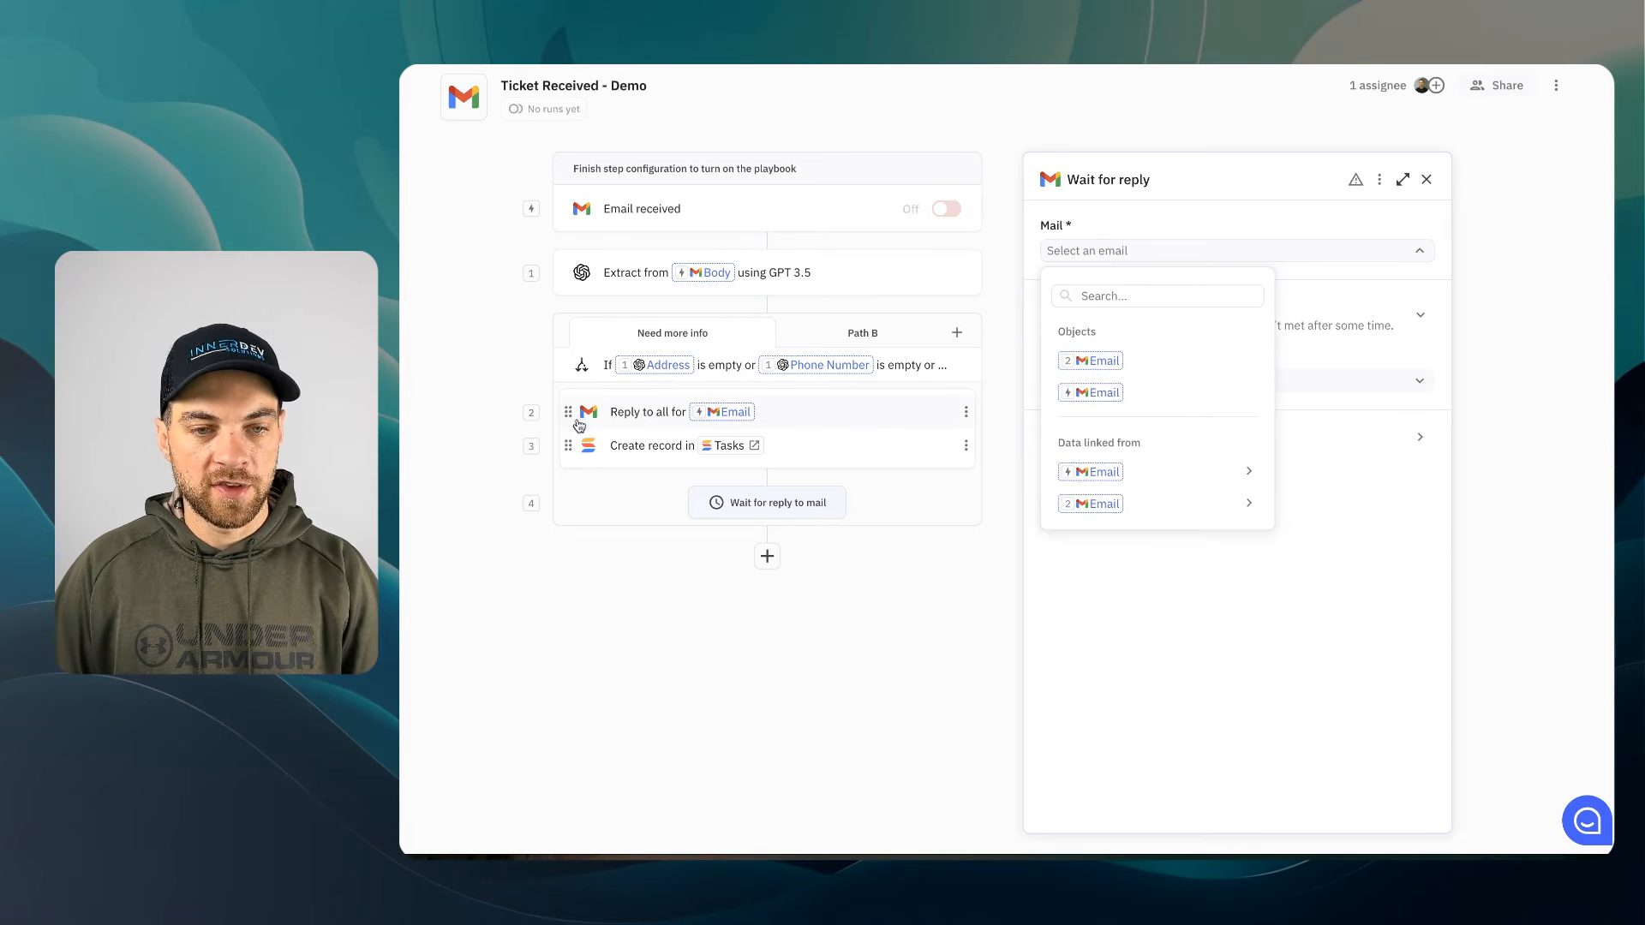
{"action": "left_click", "coordinate": [1066, 364]}
{"action": "left_click", "coordinate": [1091, 382]}
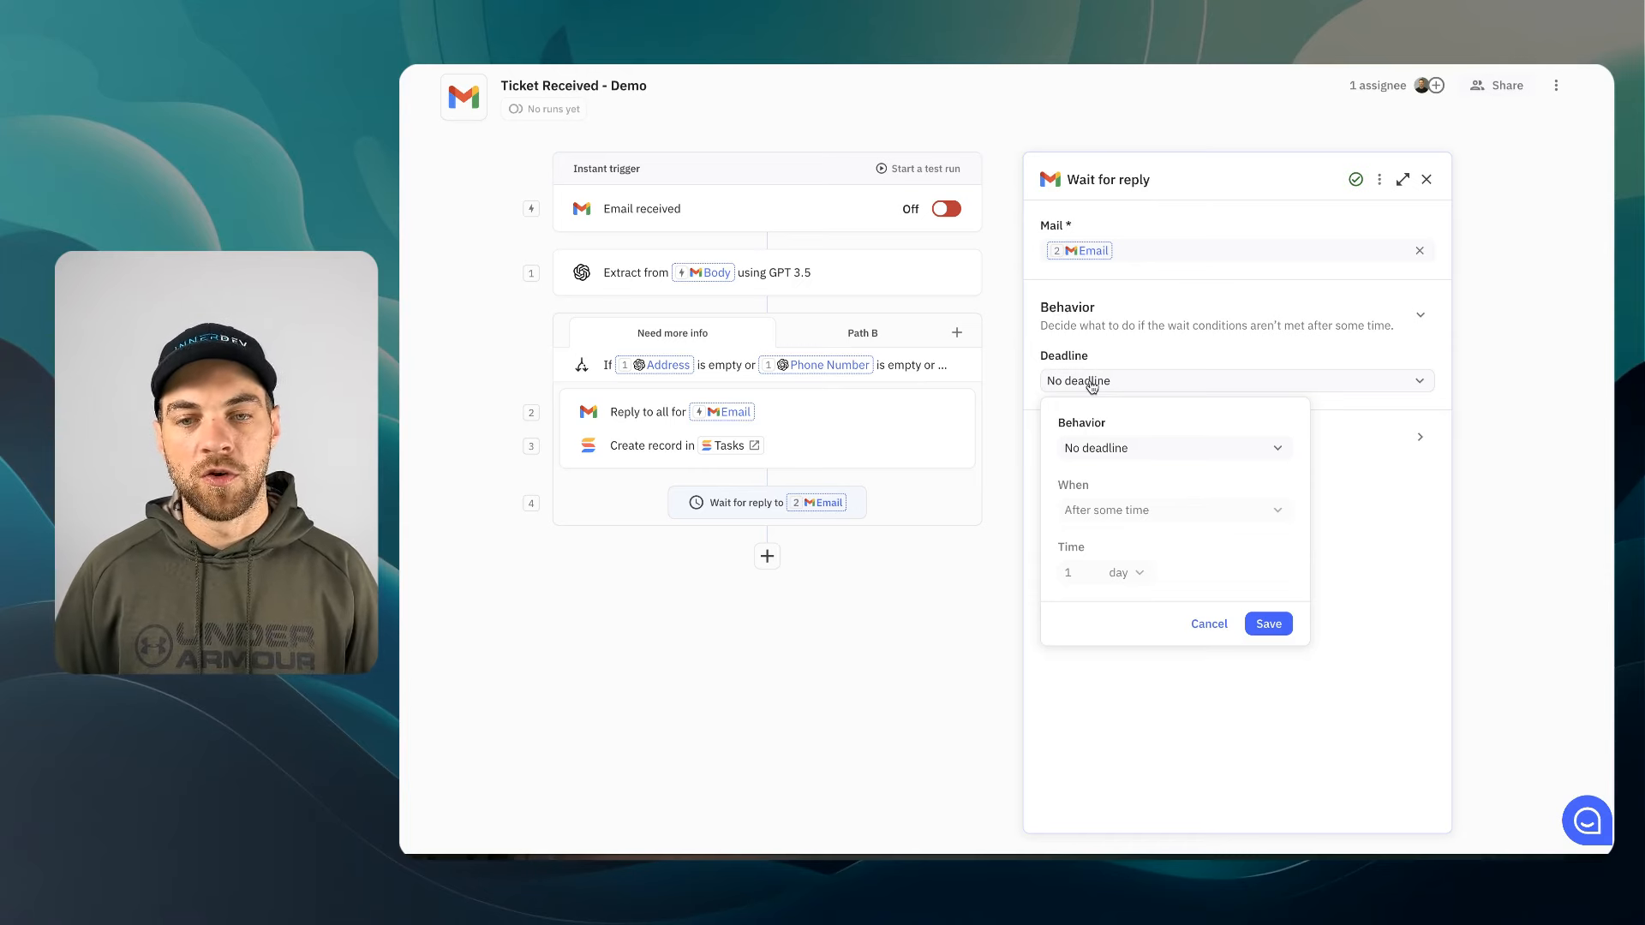
{"action": "left_click", "coordinate": [1209, 624]}
Add a GPT 3.5 Extract step after the wait, using the step 4 email's body as source and Continue for model errors
{"action": "left_click", "coordinate": [767, 528]}
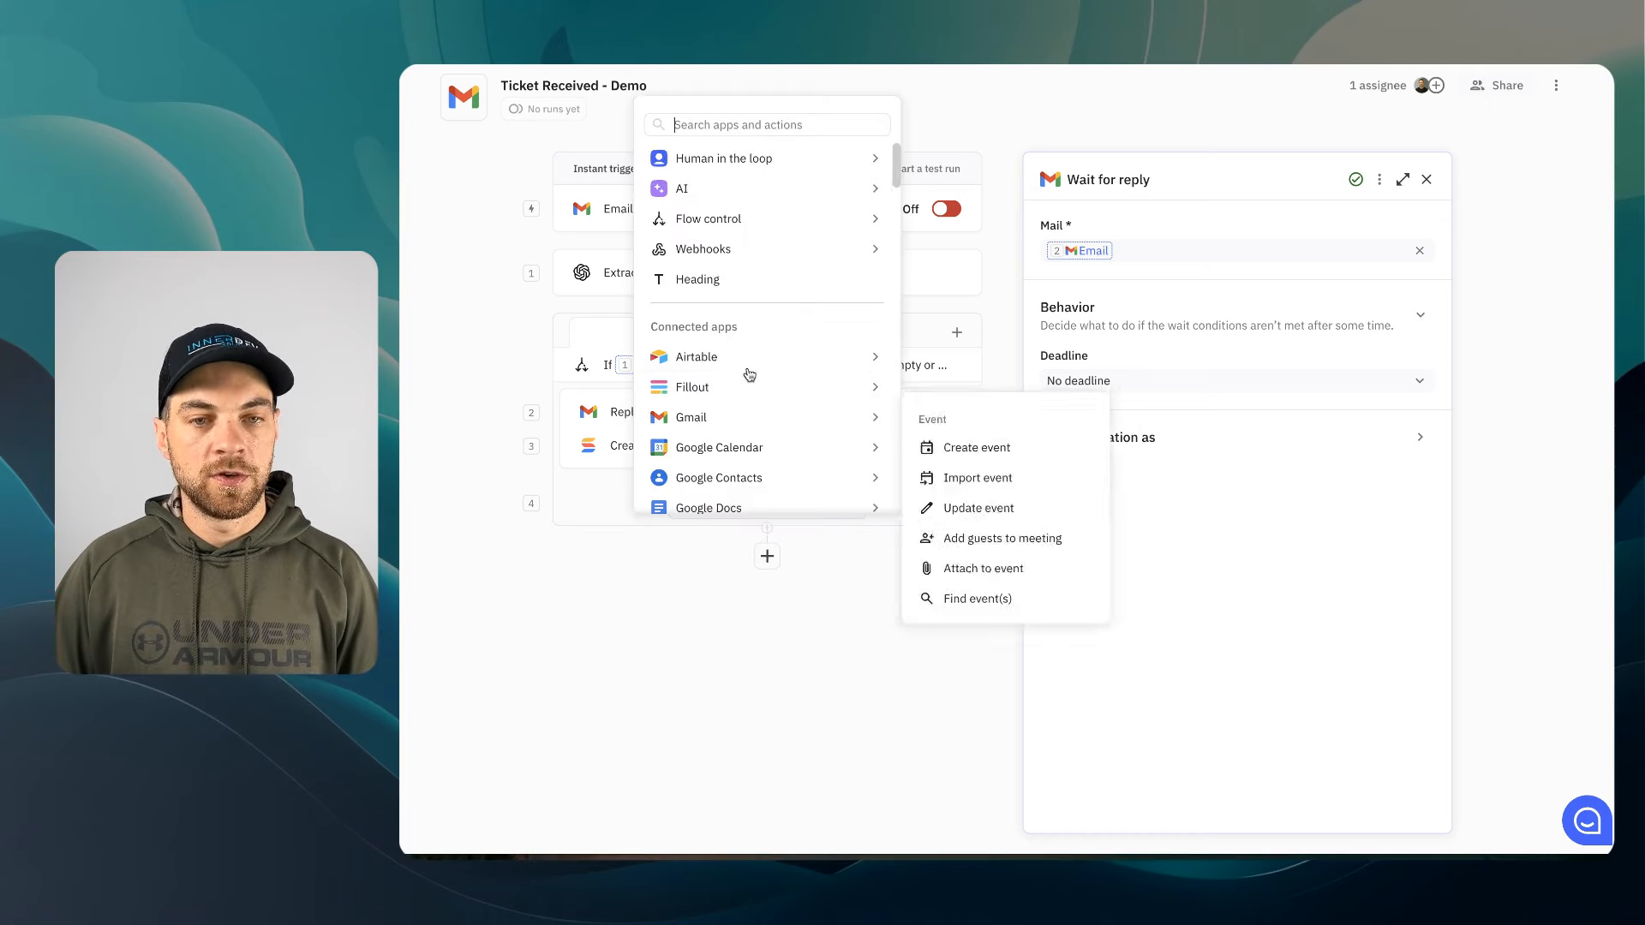
{"action": "mouse_move", "coordinate": [723, 194]}
{"action": "left_click", "coordinate": [962, 257]}
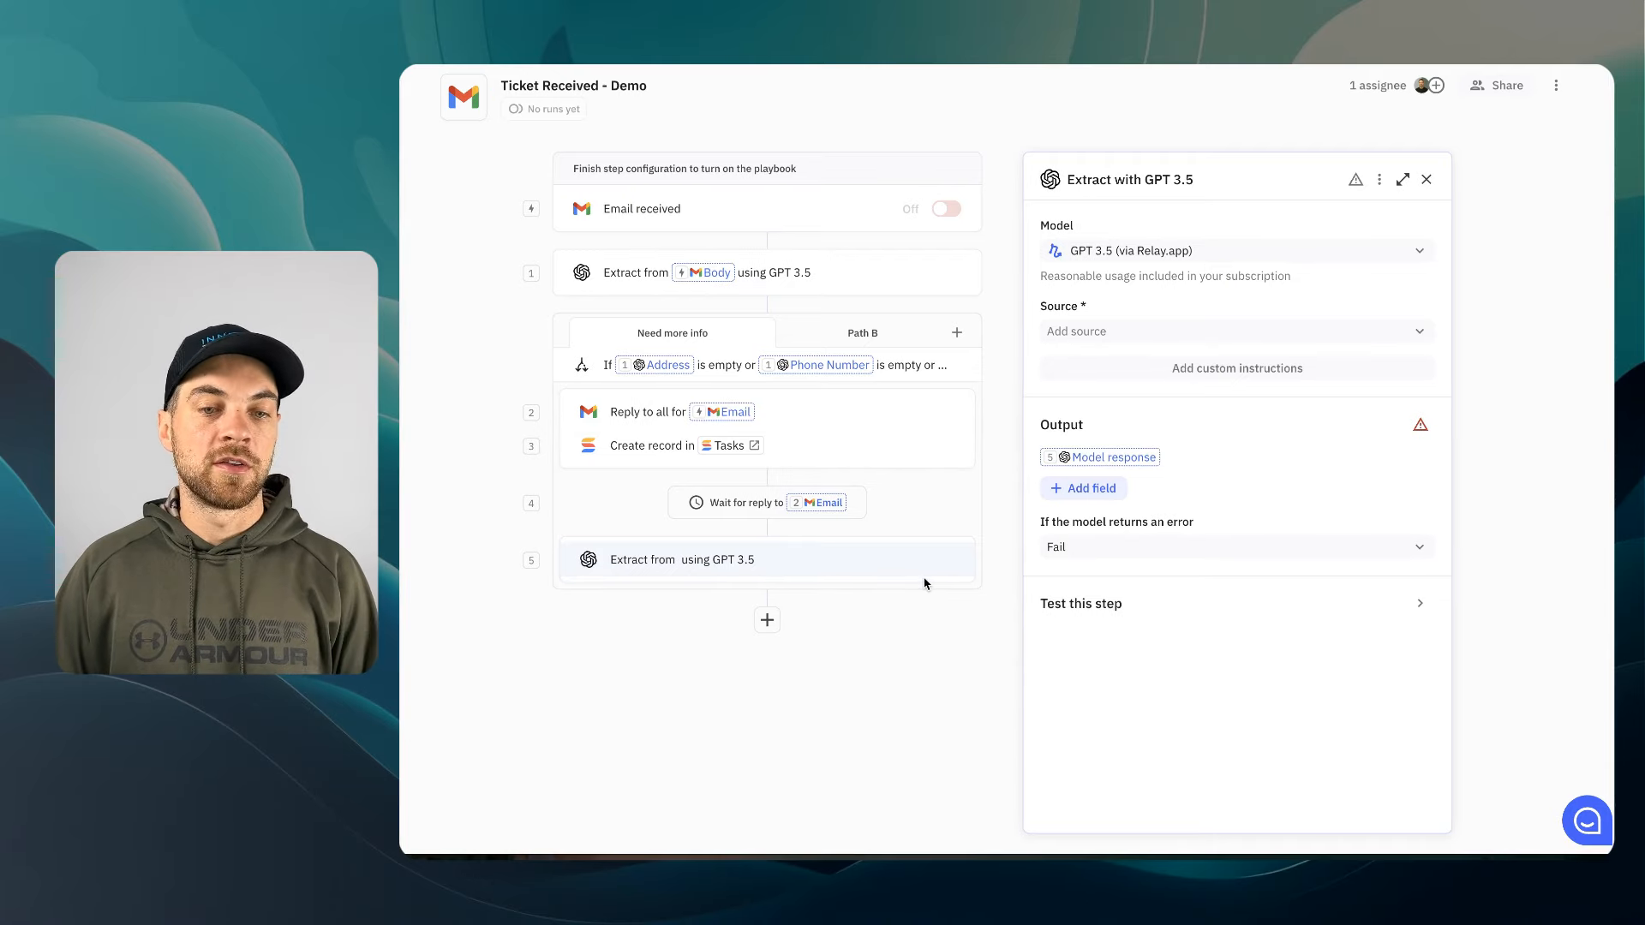
{"action": "left_click", "coordinate": [1102, 333]}
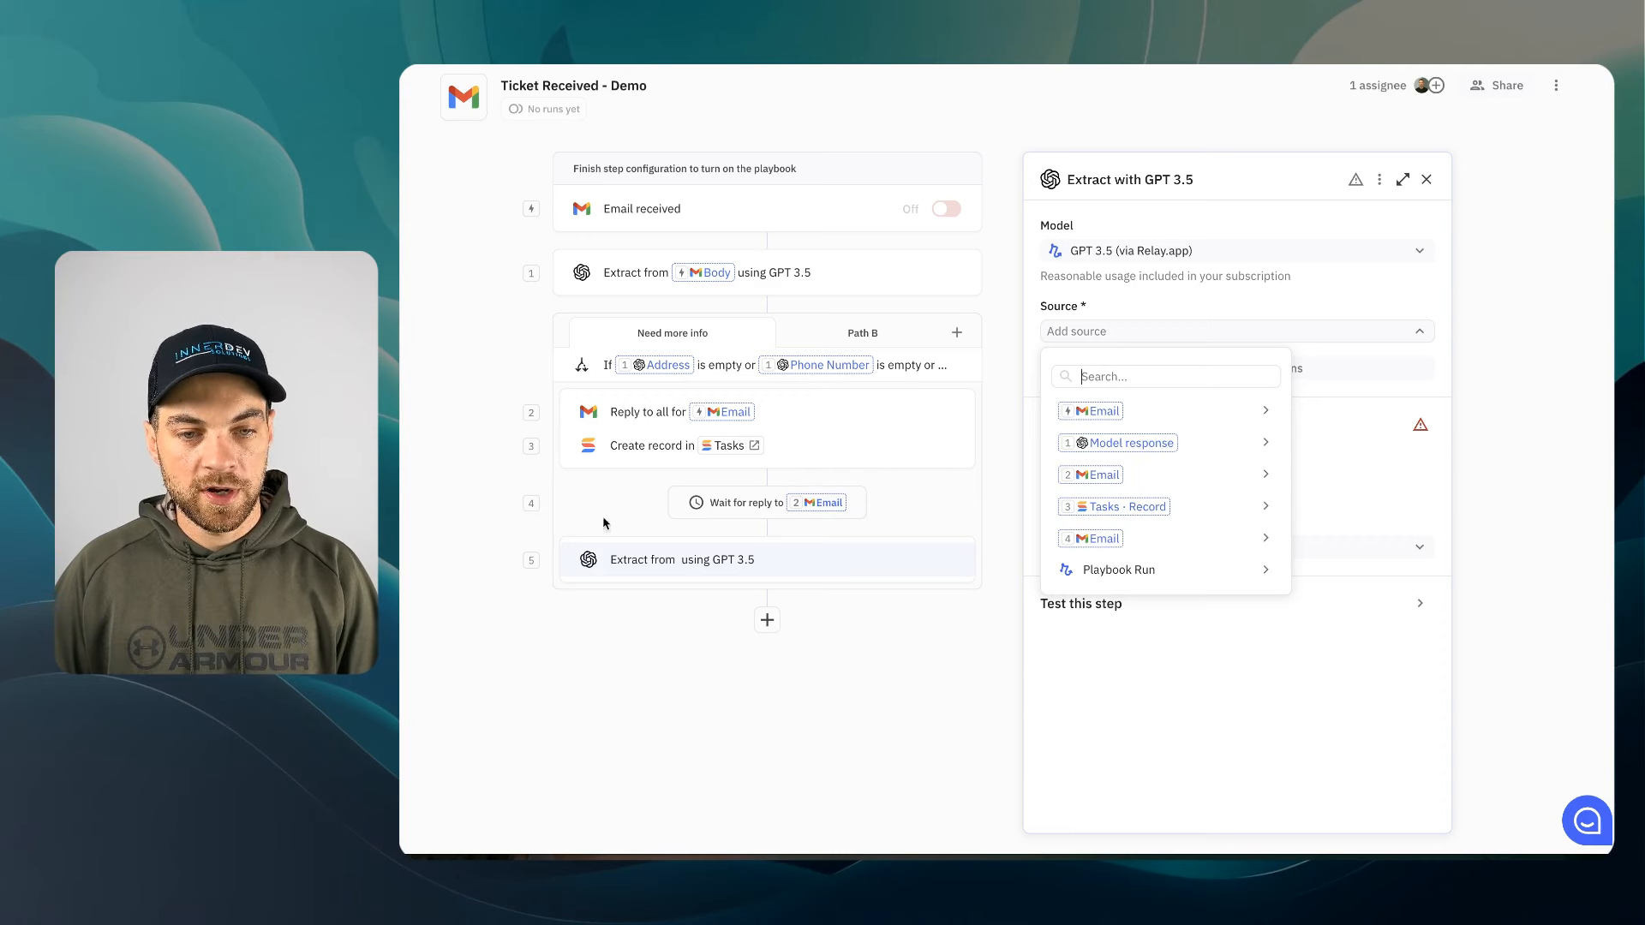
{"action": "mouse_move", "coordinate": [1154, 543]}
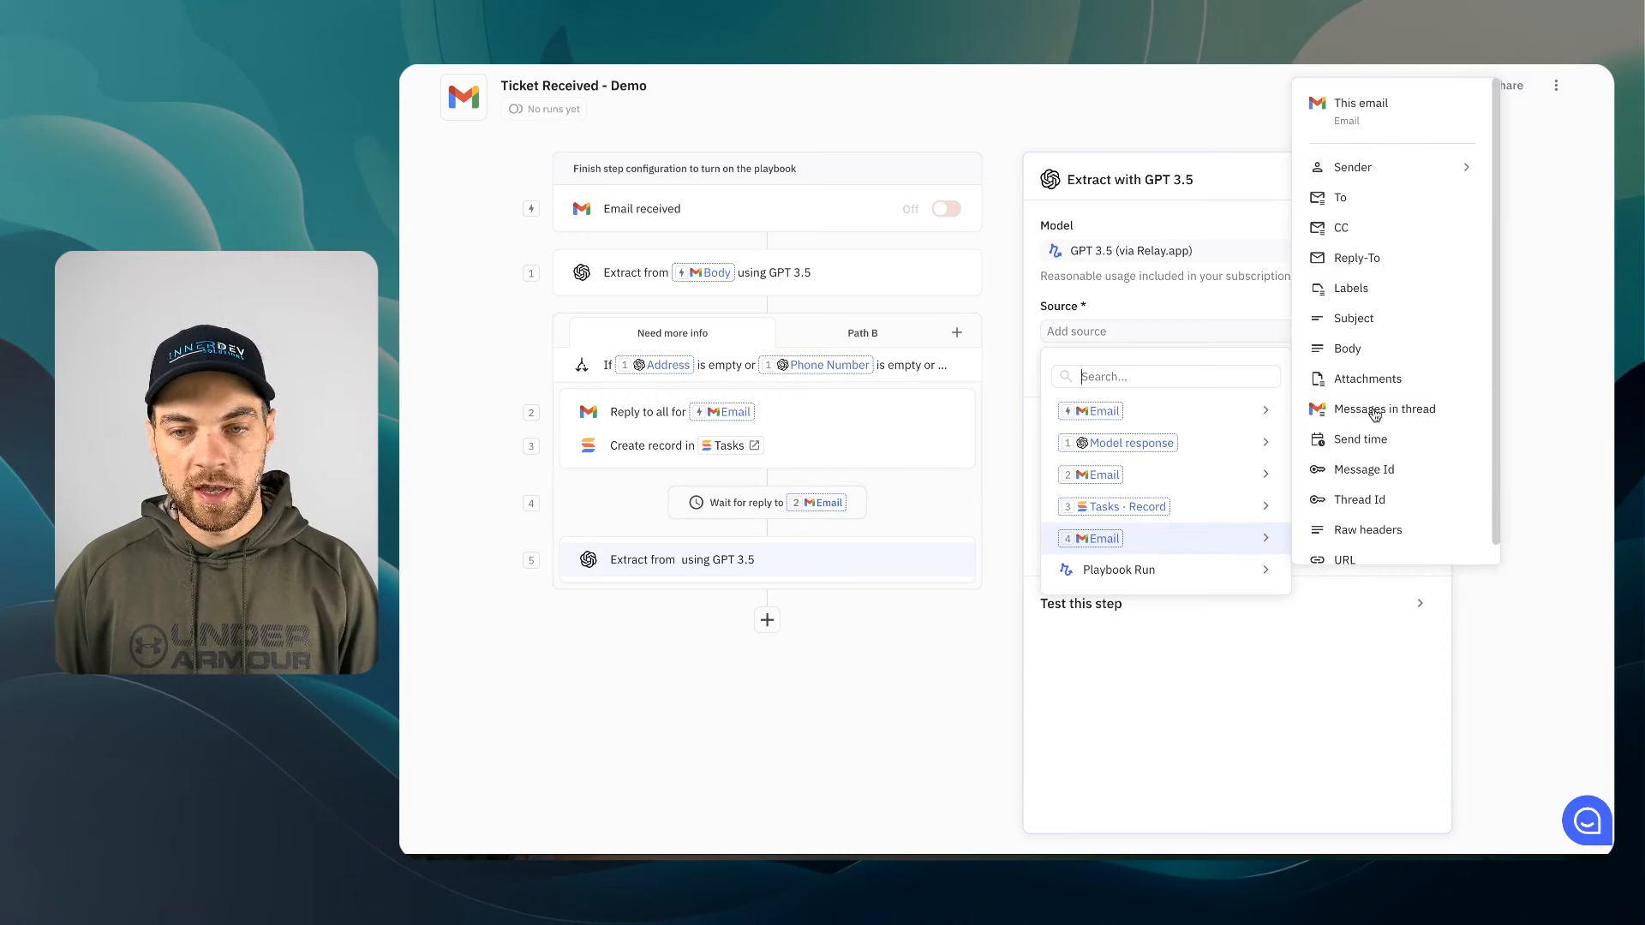
{"action": "left_click", "coordinate": [1386, 367]}
{"action": "left_click", "coordinate": [1087, 550]}
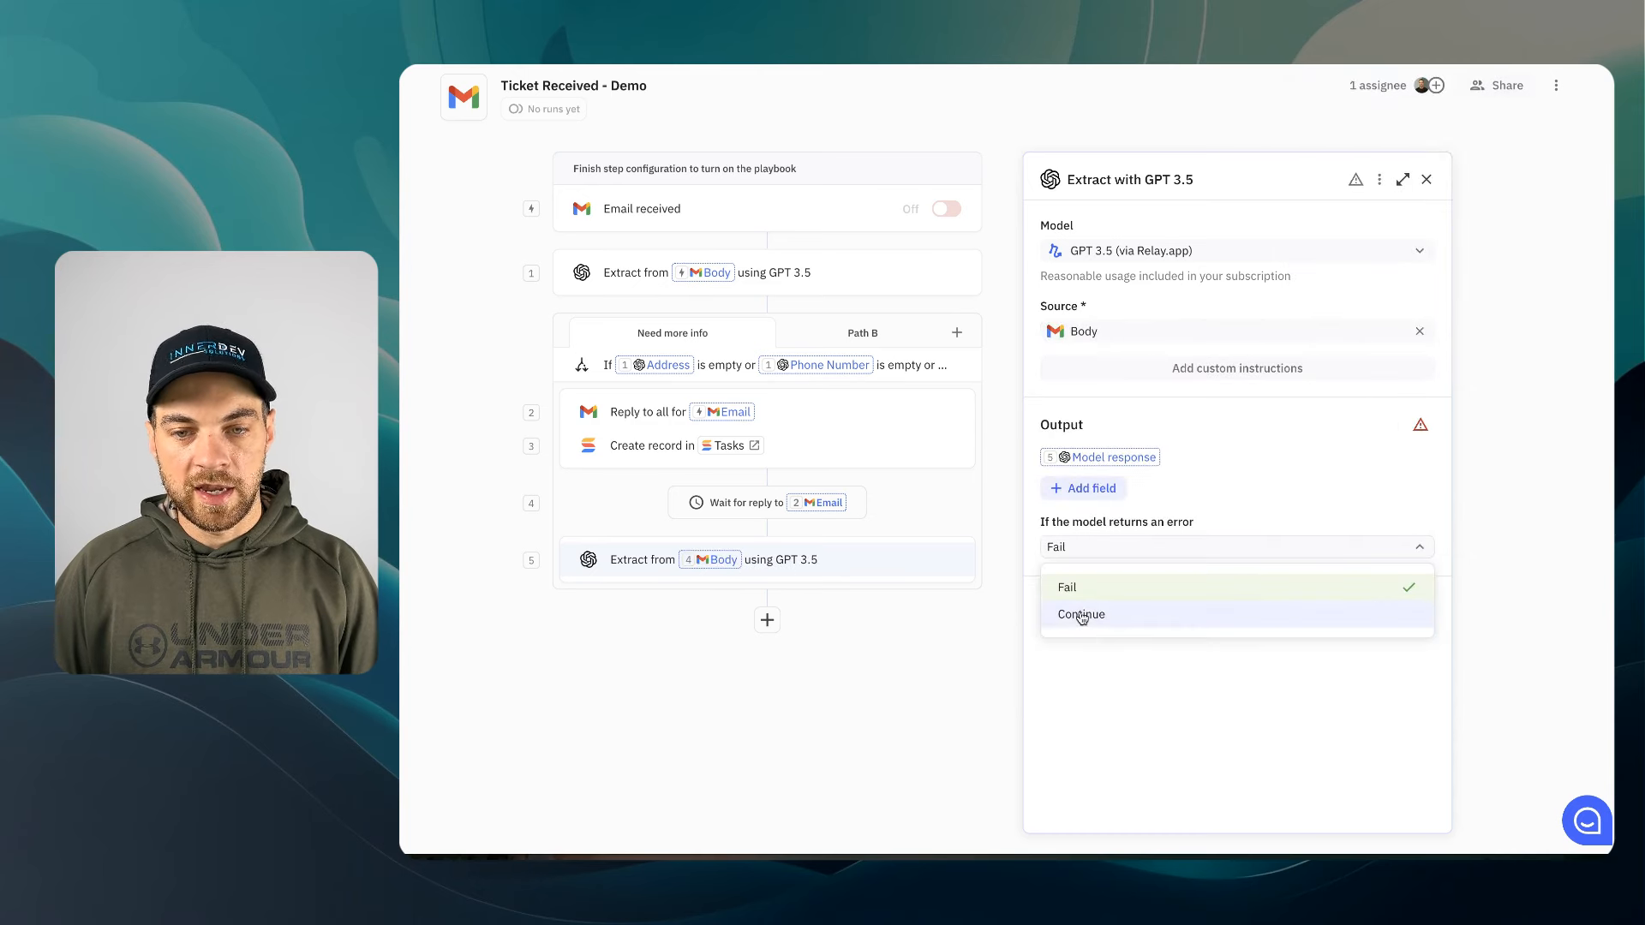
{"action": "left_click", "coordinate": [1118, 615]}
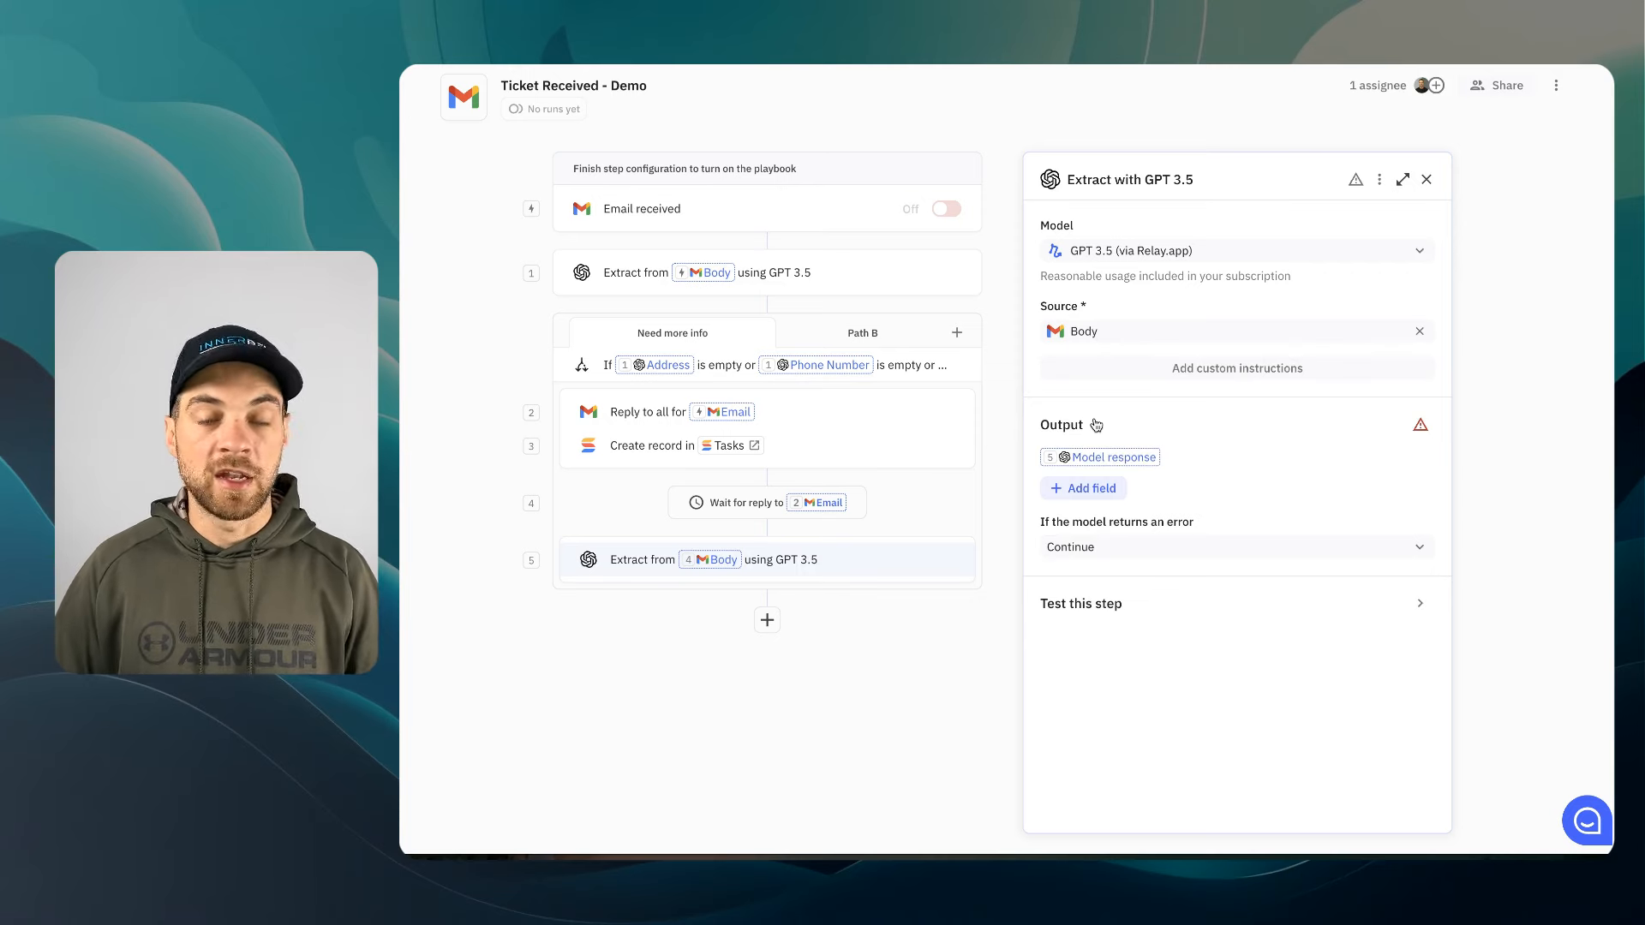
Add custom instructions stating that an email reply to the Support address is provided and missing values should be output as blank or null
{"action": "left_click", "coordinate": [1171, 368]}
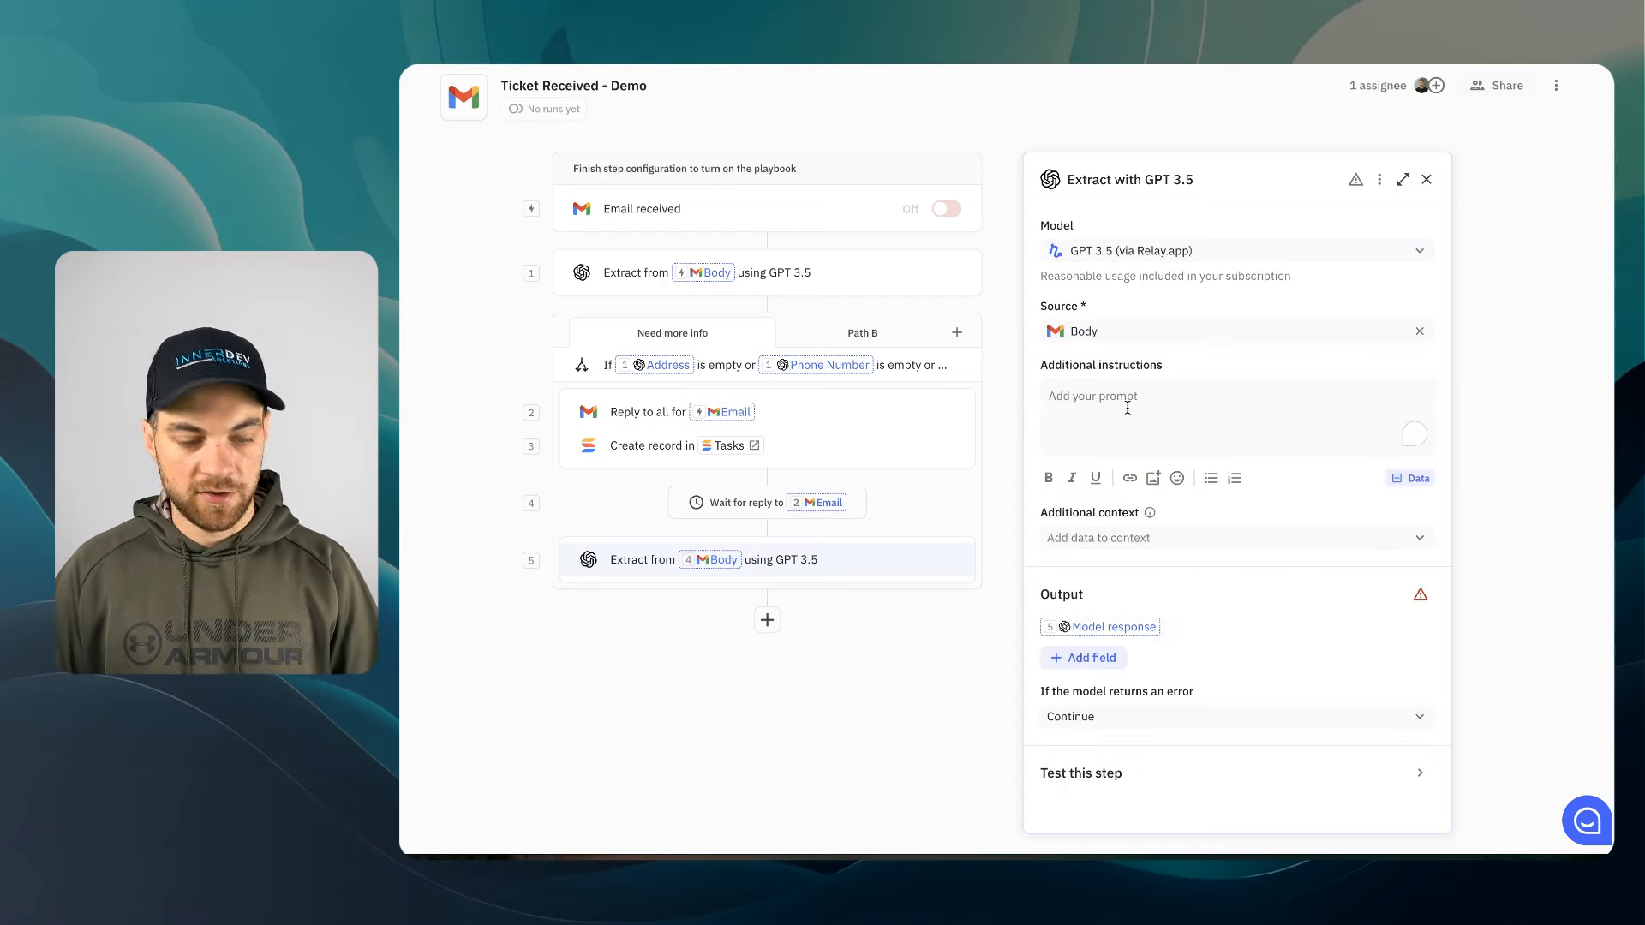
{"action": "type", "text": "I have provided you with an email reply received to our Support email address. If one of the requested values is not provided or found, output that value as blank or null."}
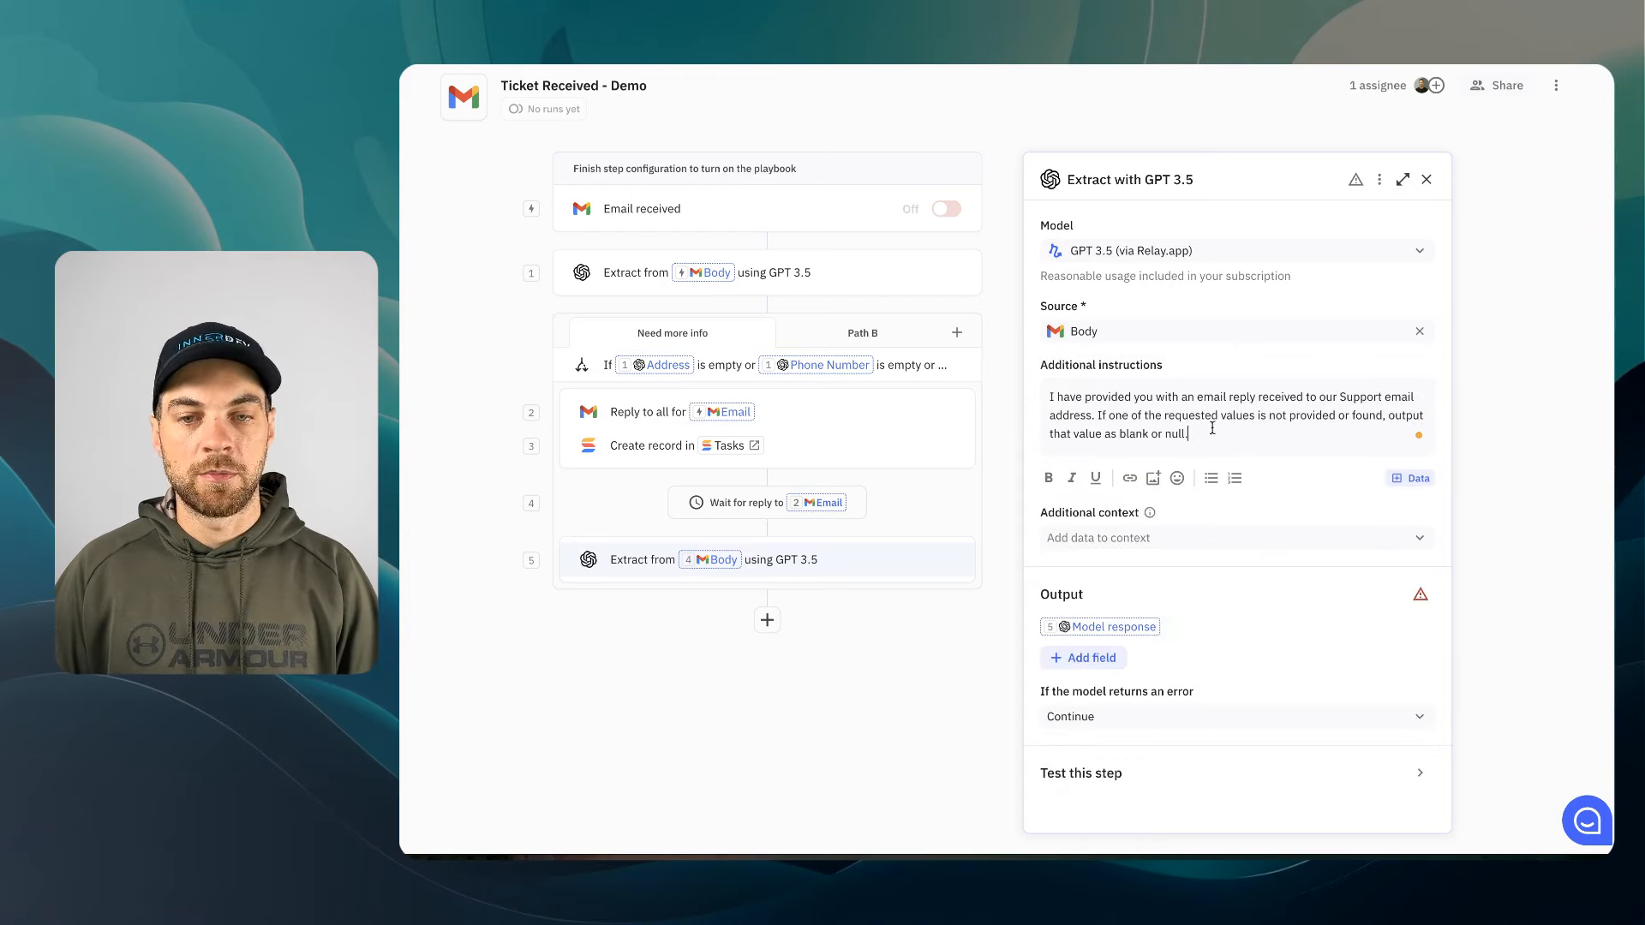
{"action": "left_click", "coordinate": [1139, 539]}
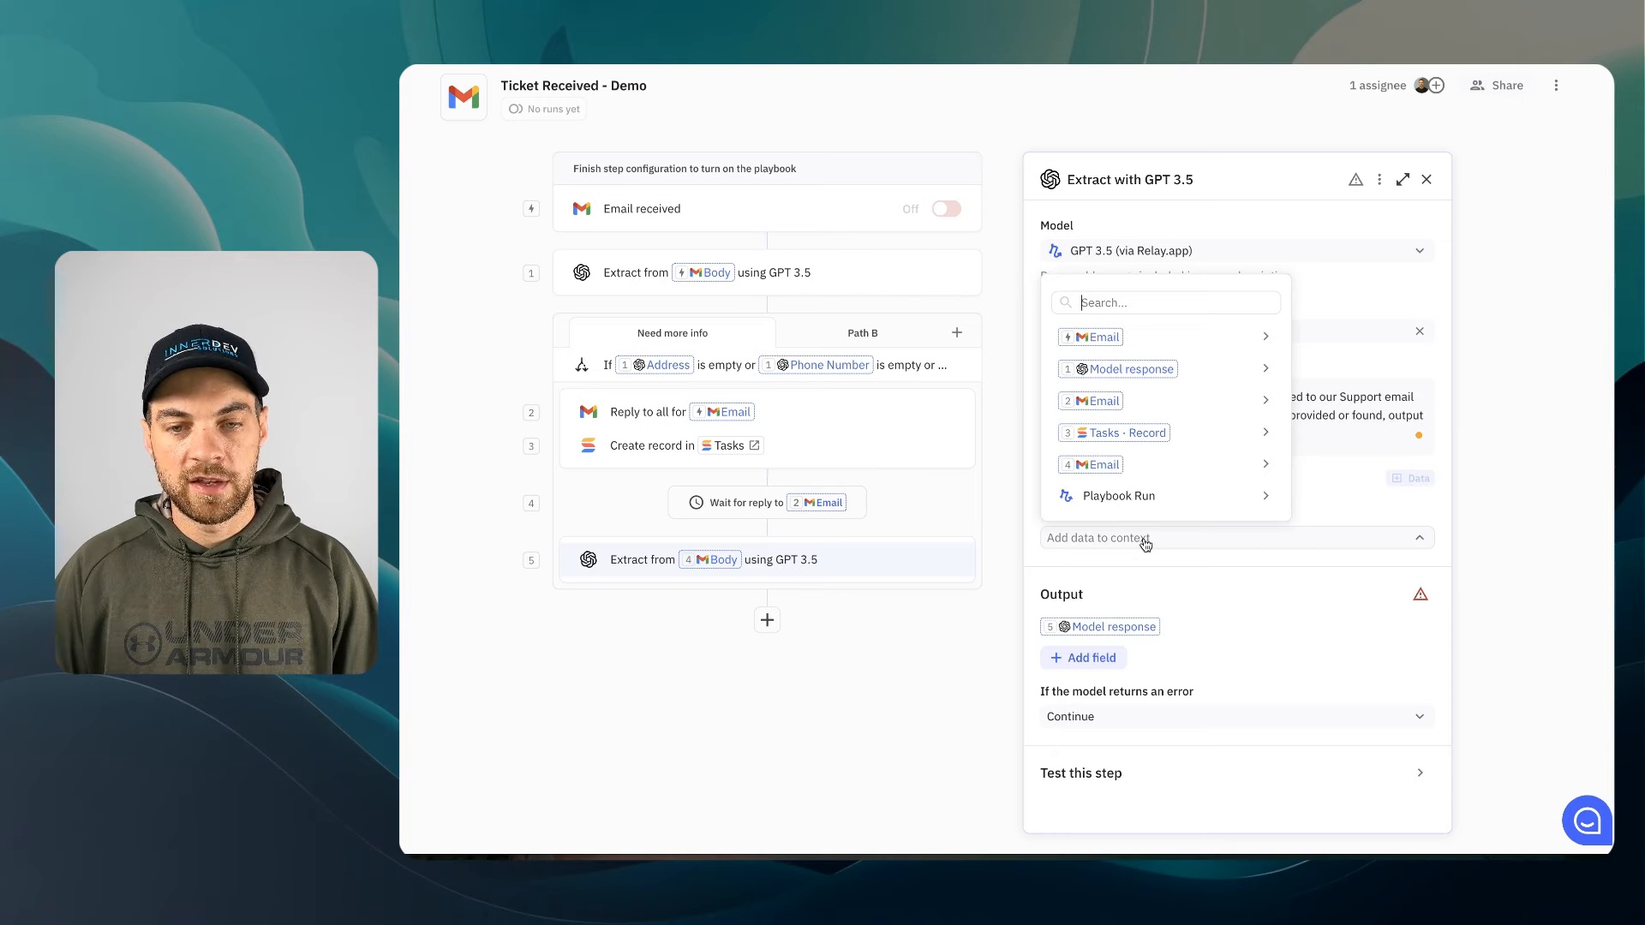
{"action": "left_click", "coordinate": [1371, 506]}
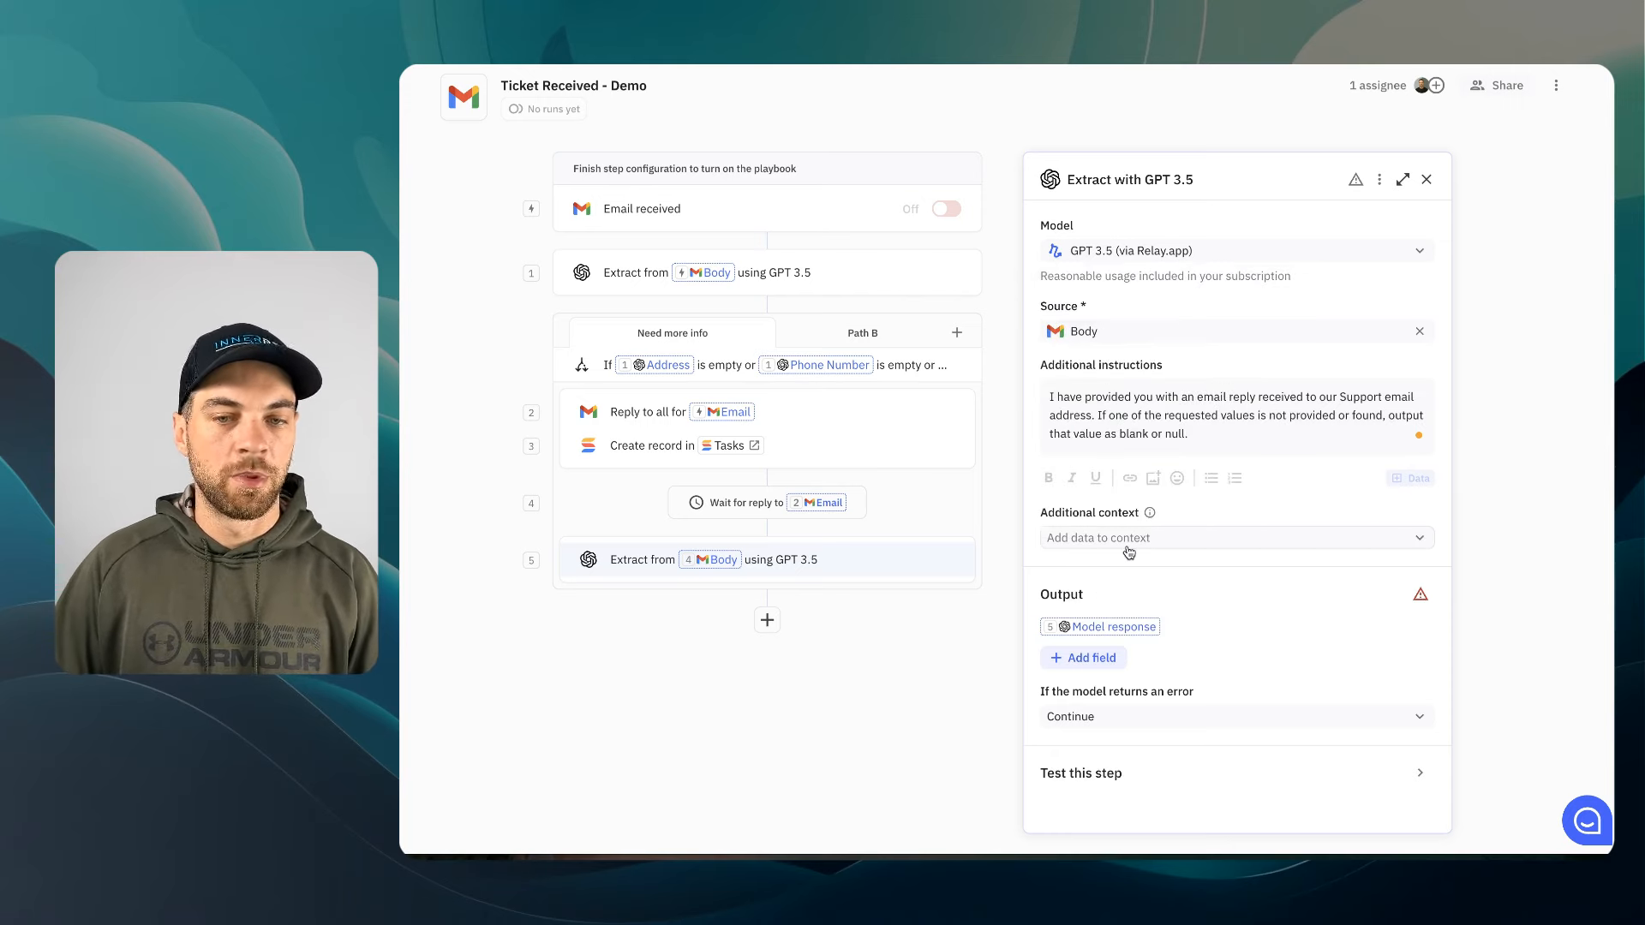
Define the required text output fields Address, Problem or Issue, and Phone Number for the reply extraction
{"action": "left_click", "coordinate": [1100, 658]}
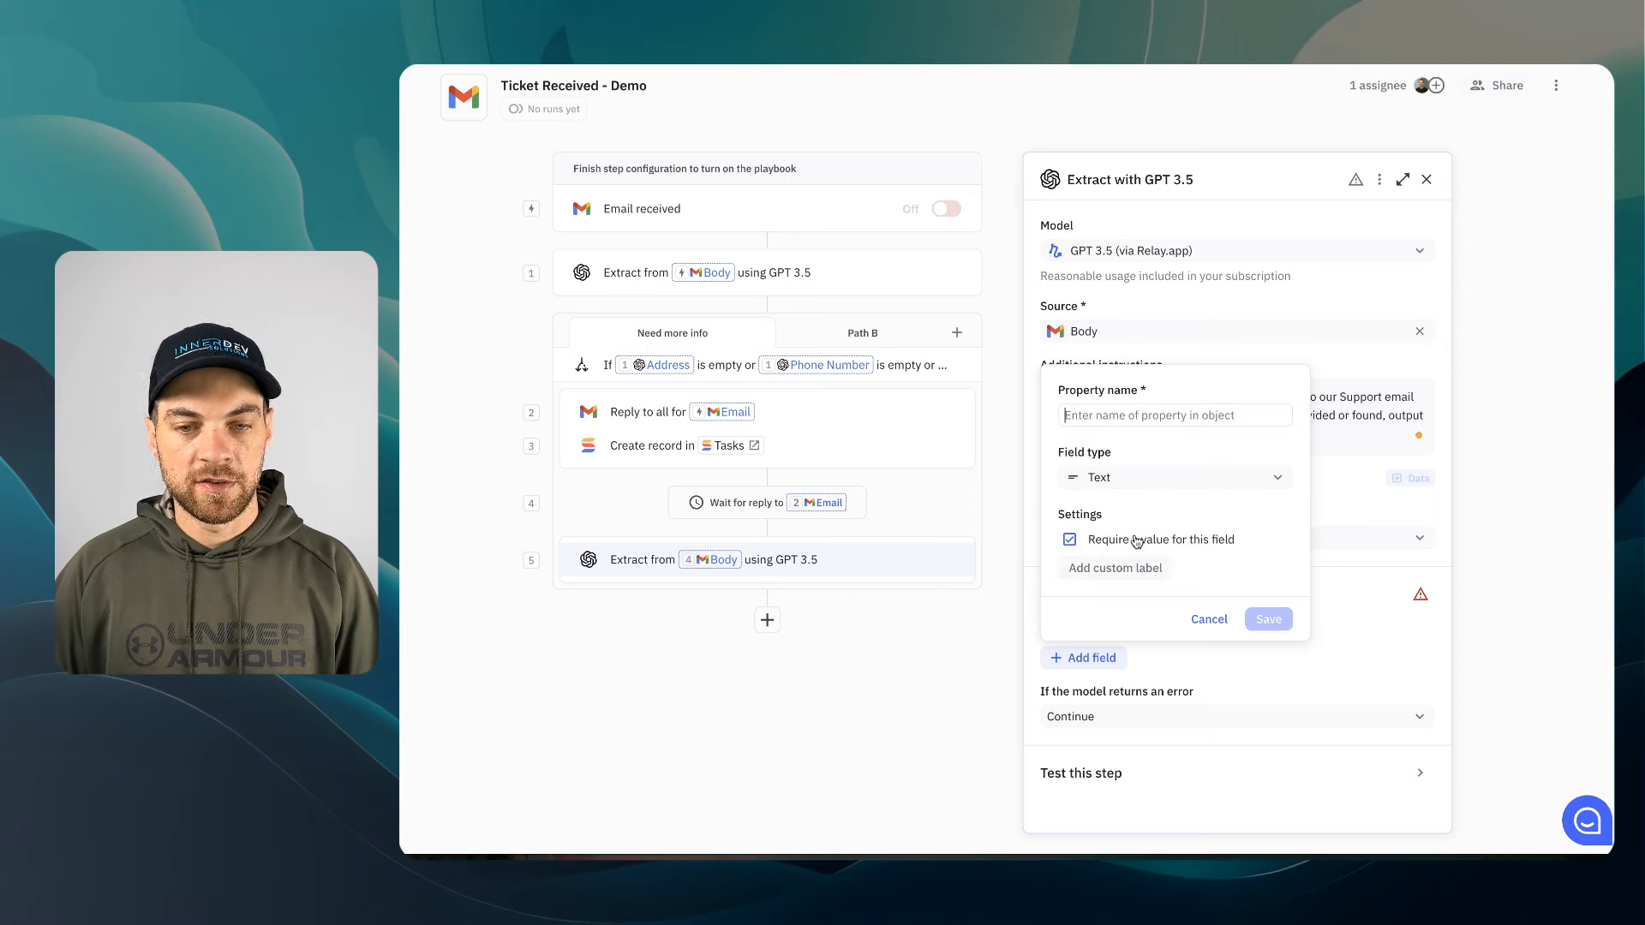
{"action": "type", "text": "Address"}
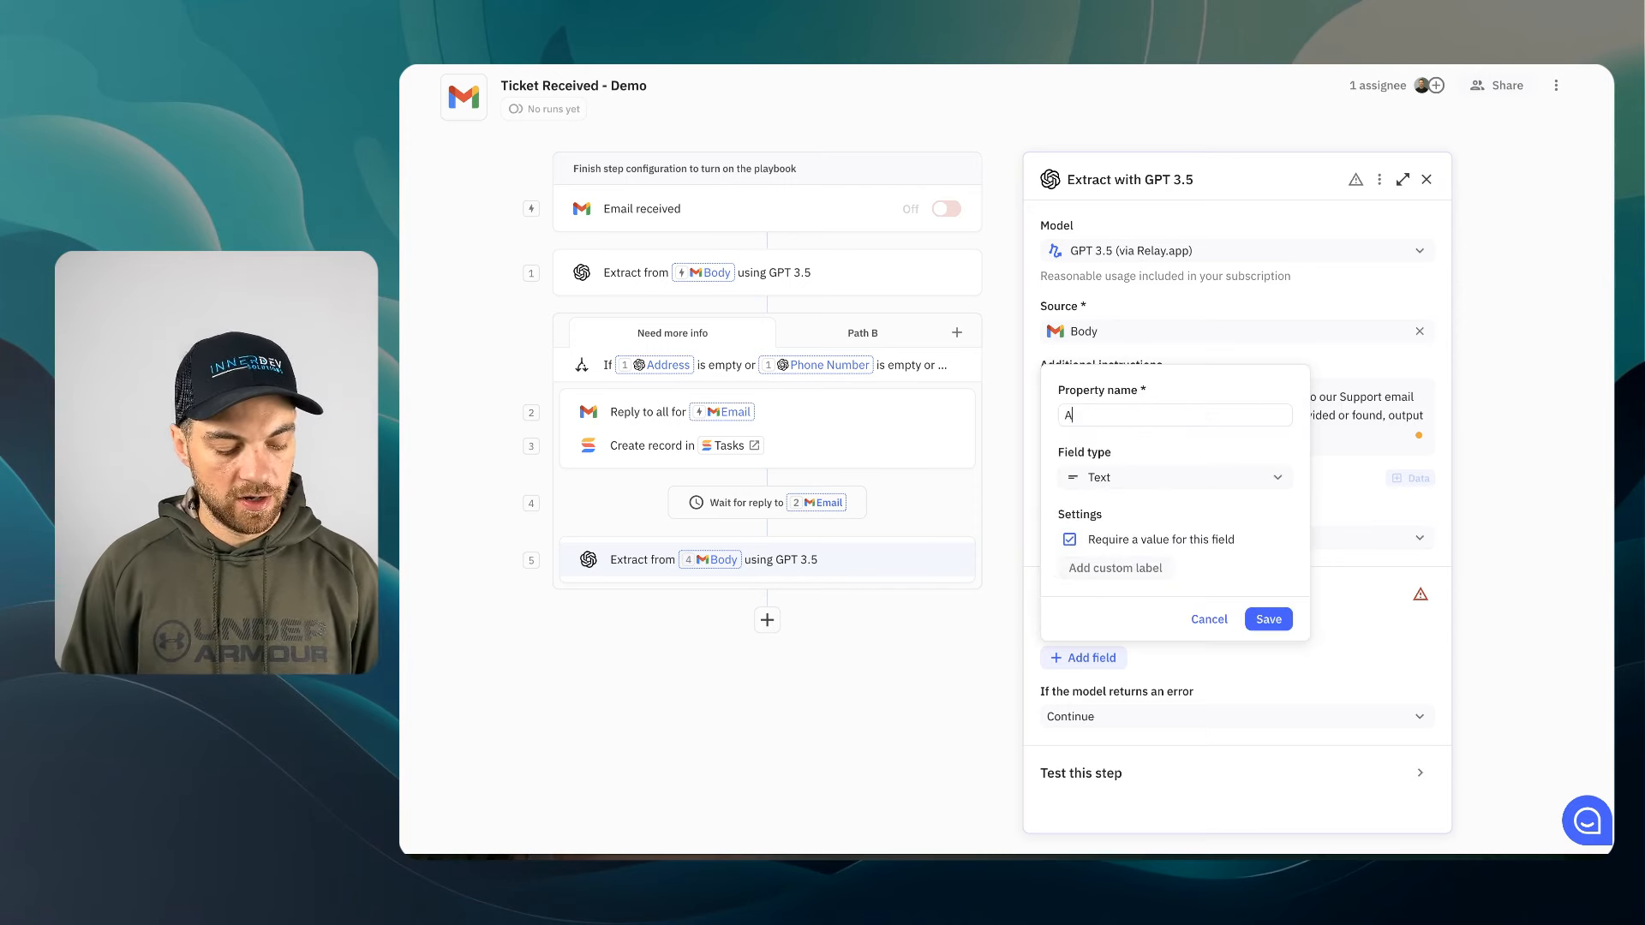
{"action": "left_click", "coordinate": [1268, 618]}
{"action": "type", "text": "Proble"}
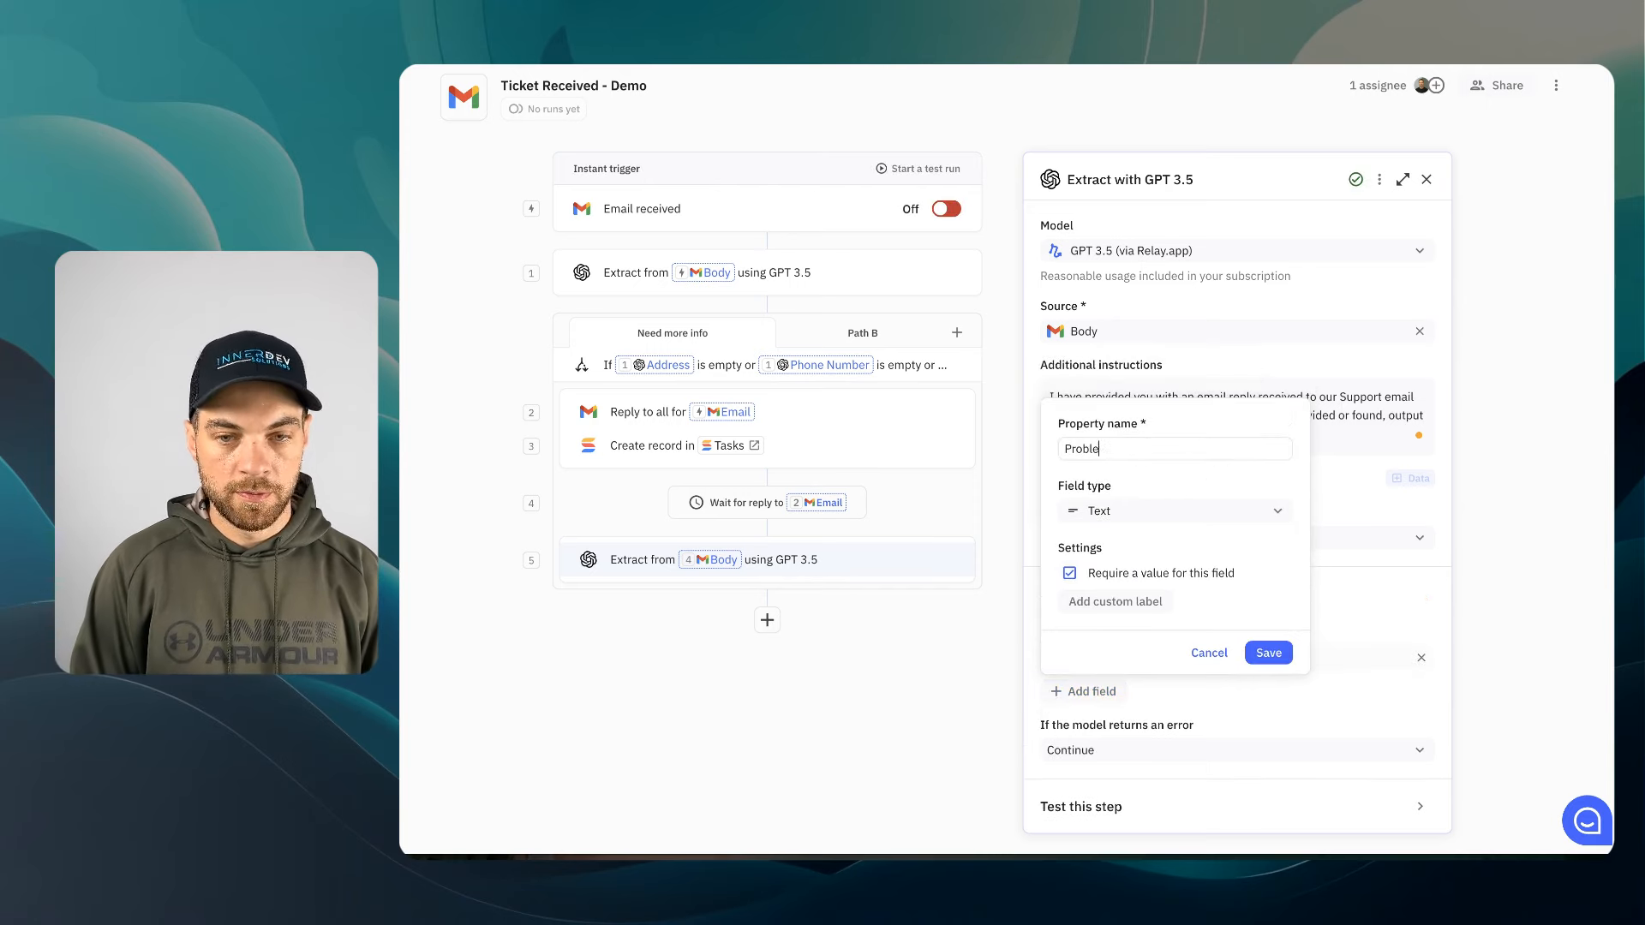
{"action": "type", "text": "m or Issue"}
{"action": "key", "text": "Return"}
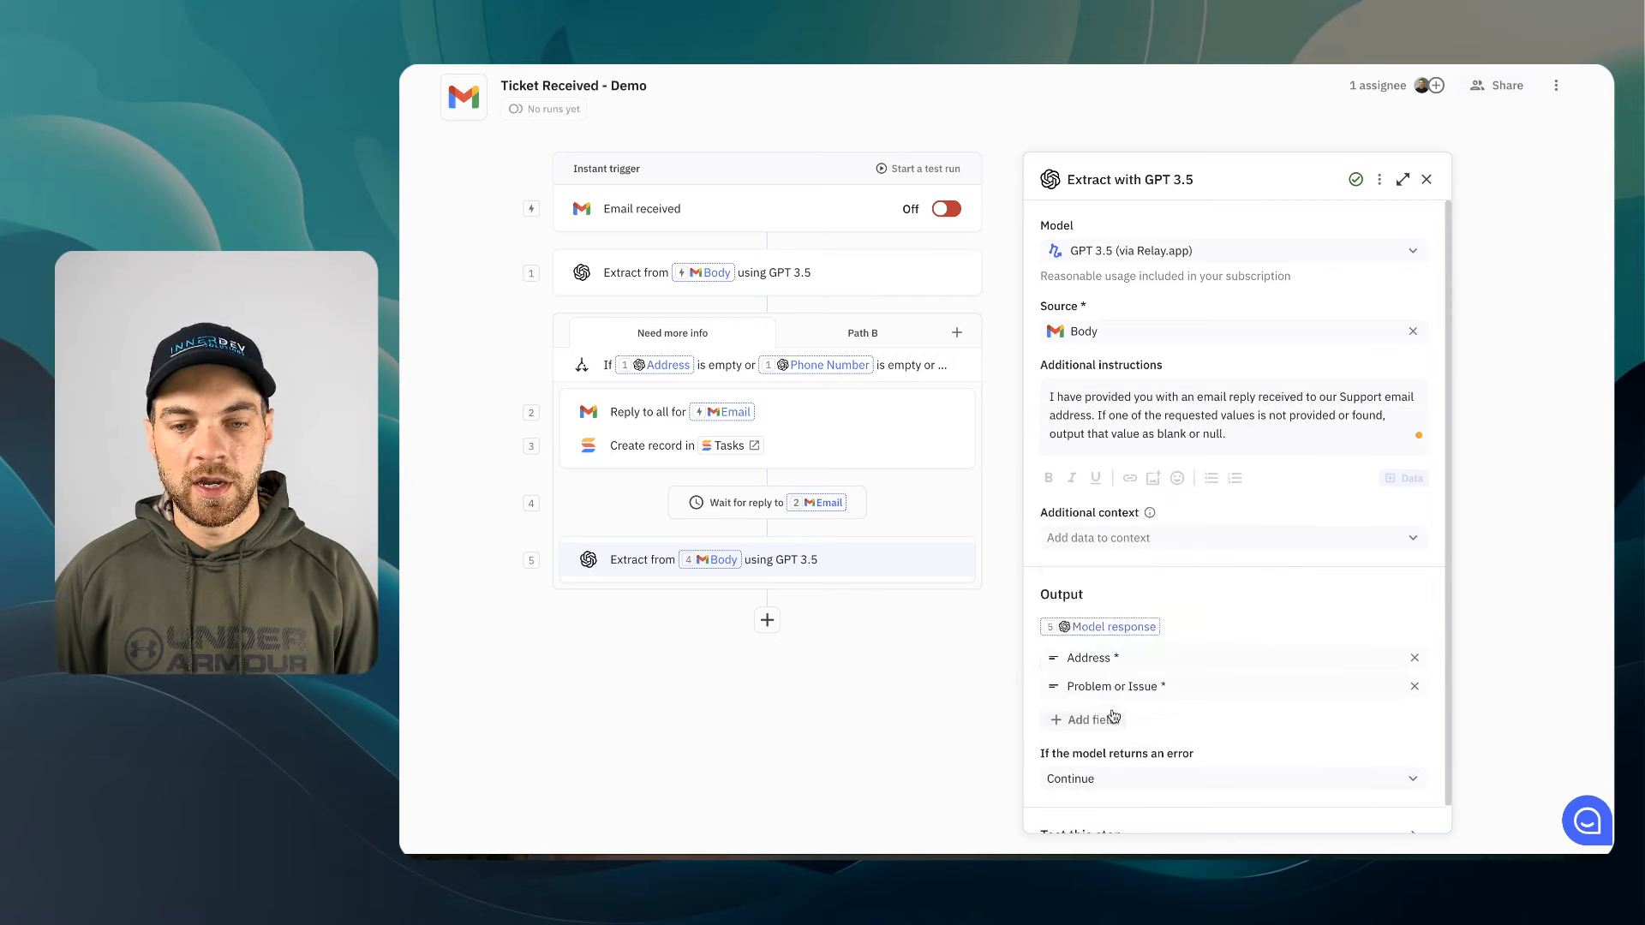
{"action": "left_click", "coordinate": [1083, 720]}
{"action": "left_click", "coordinate": [1098, 592]}
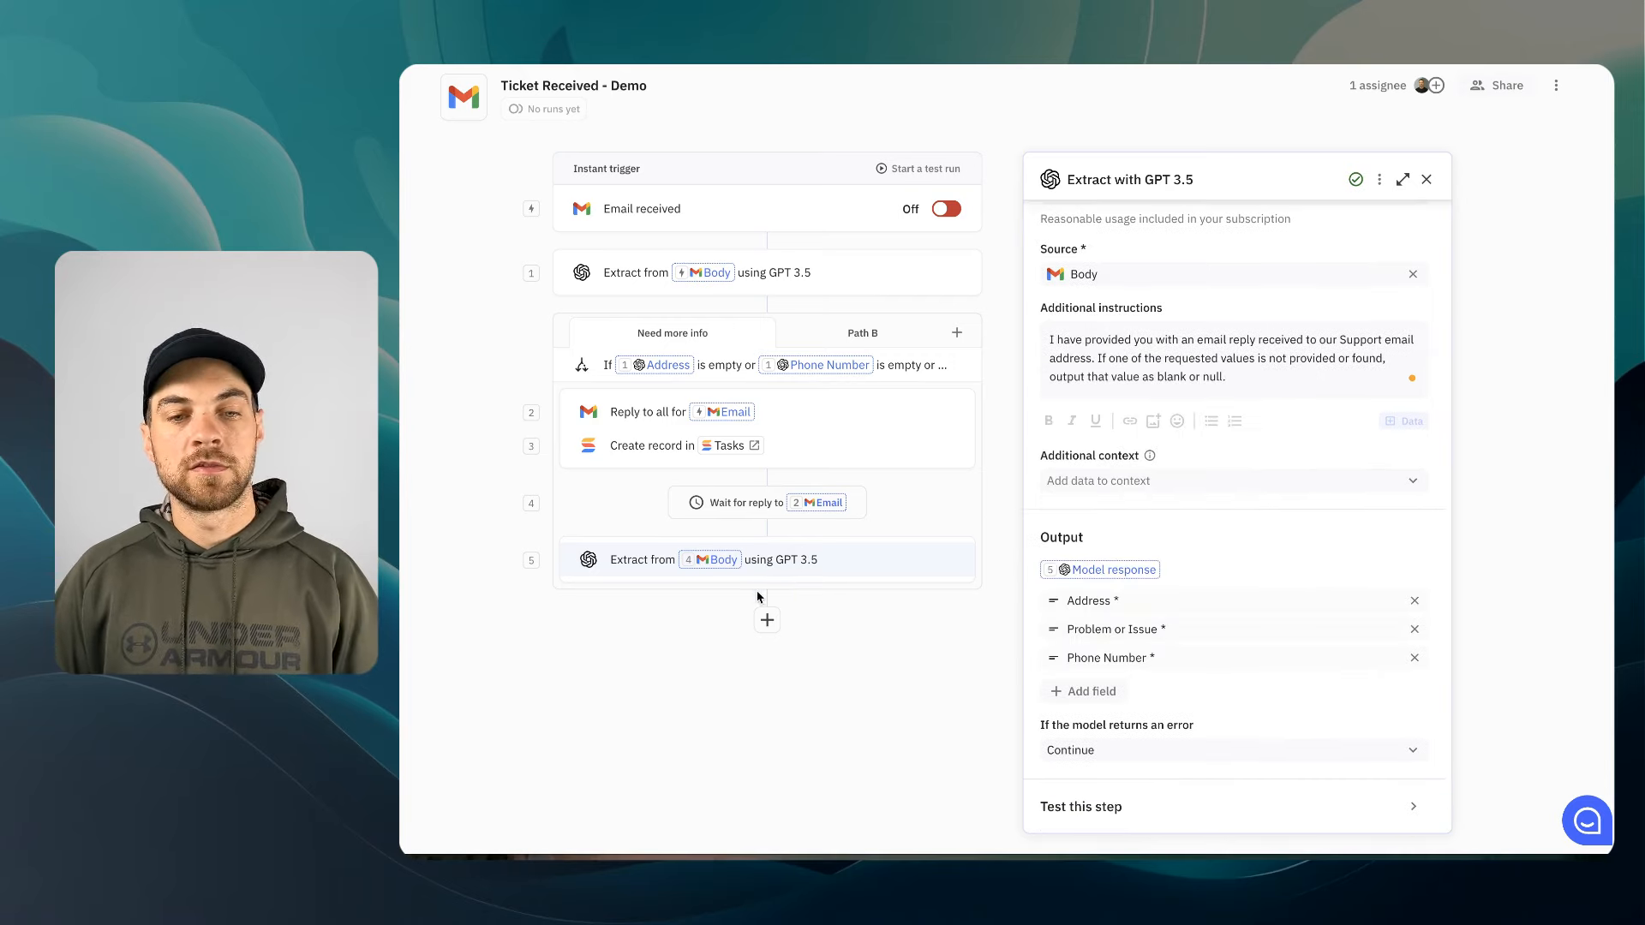
Add a SmartSuite Update record step after the reply extraction, targeting the Tasks record created in step 3
{"action": "left_click", "coordinate": [775, 562]}
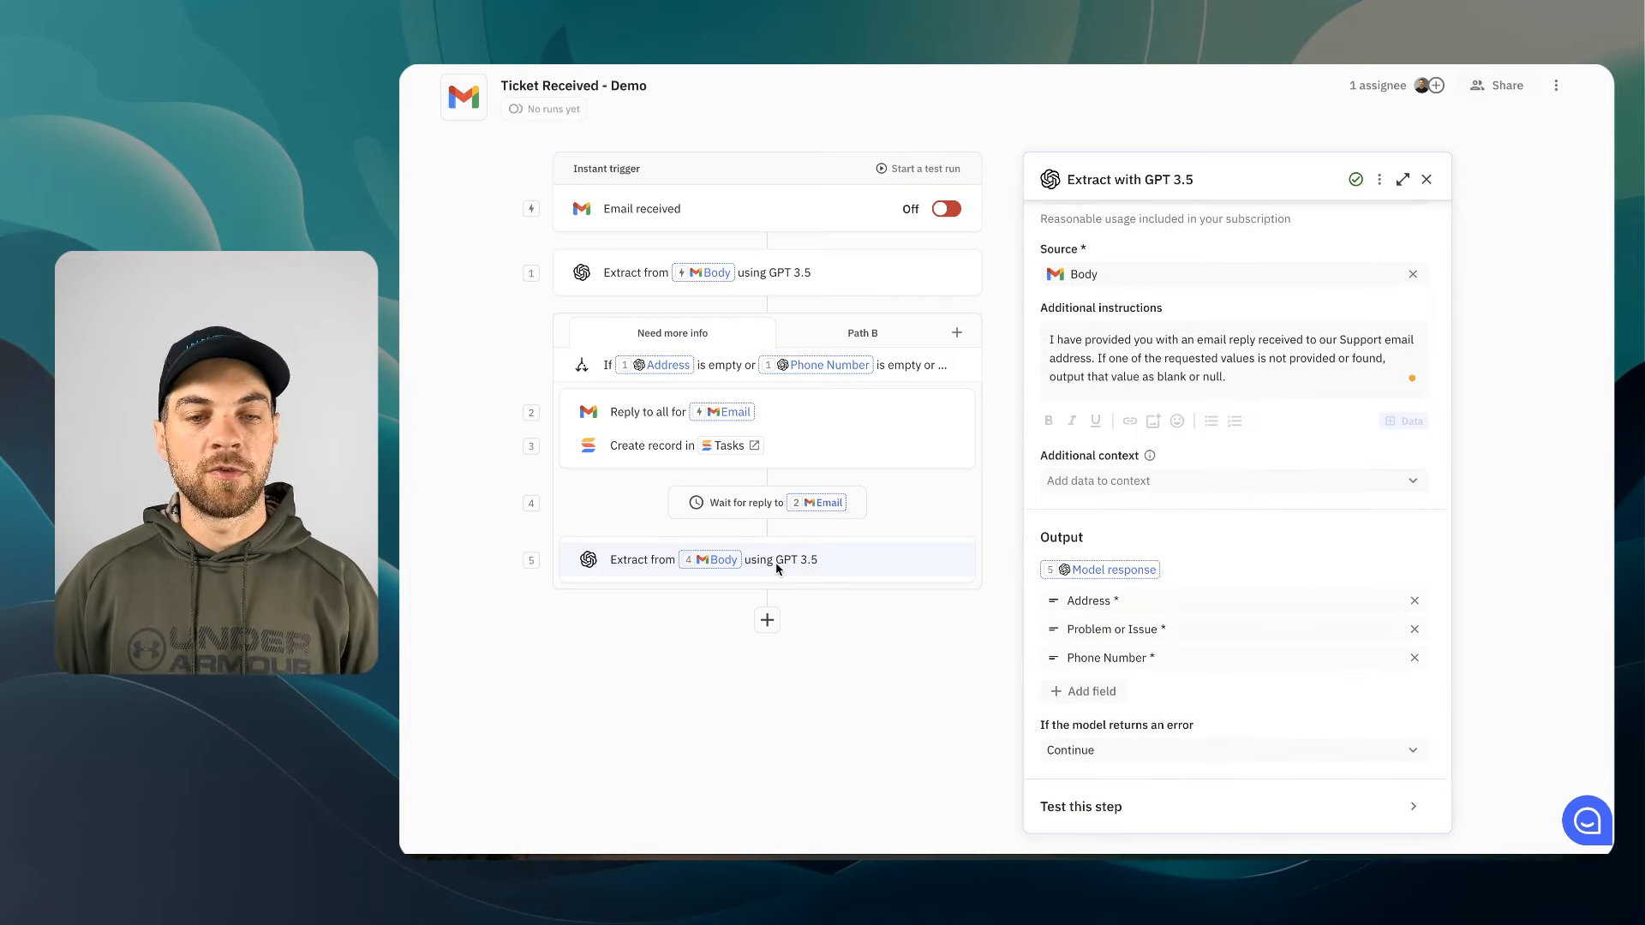
{"action": "left_click", "coordinate": [774, 566]}
{"action": "left_click", "coordinate": [768, 578]}
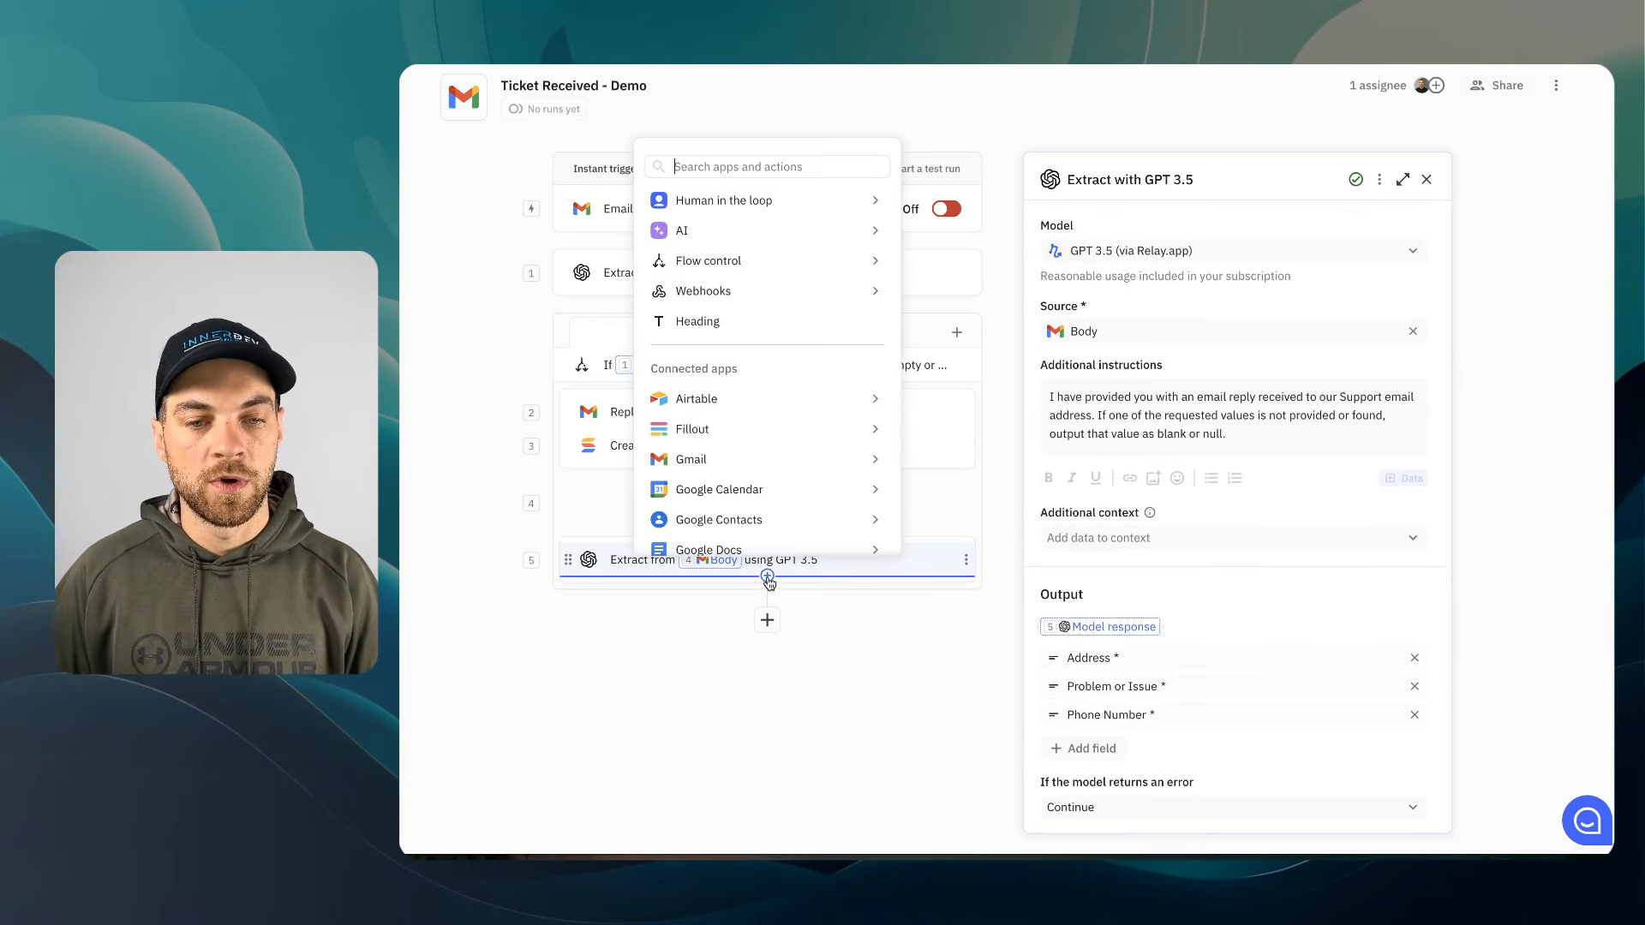
{"action": "mouse_move", "coordinate": [729, 431]}
{"action": "type", "text": "smart"}
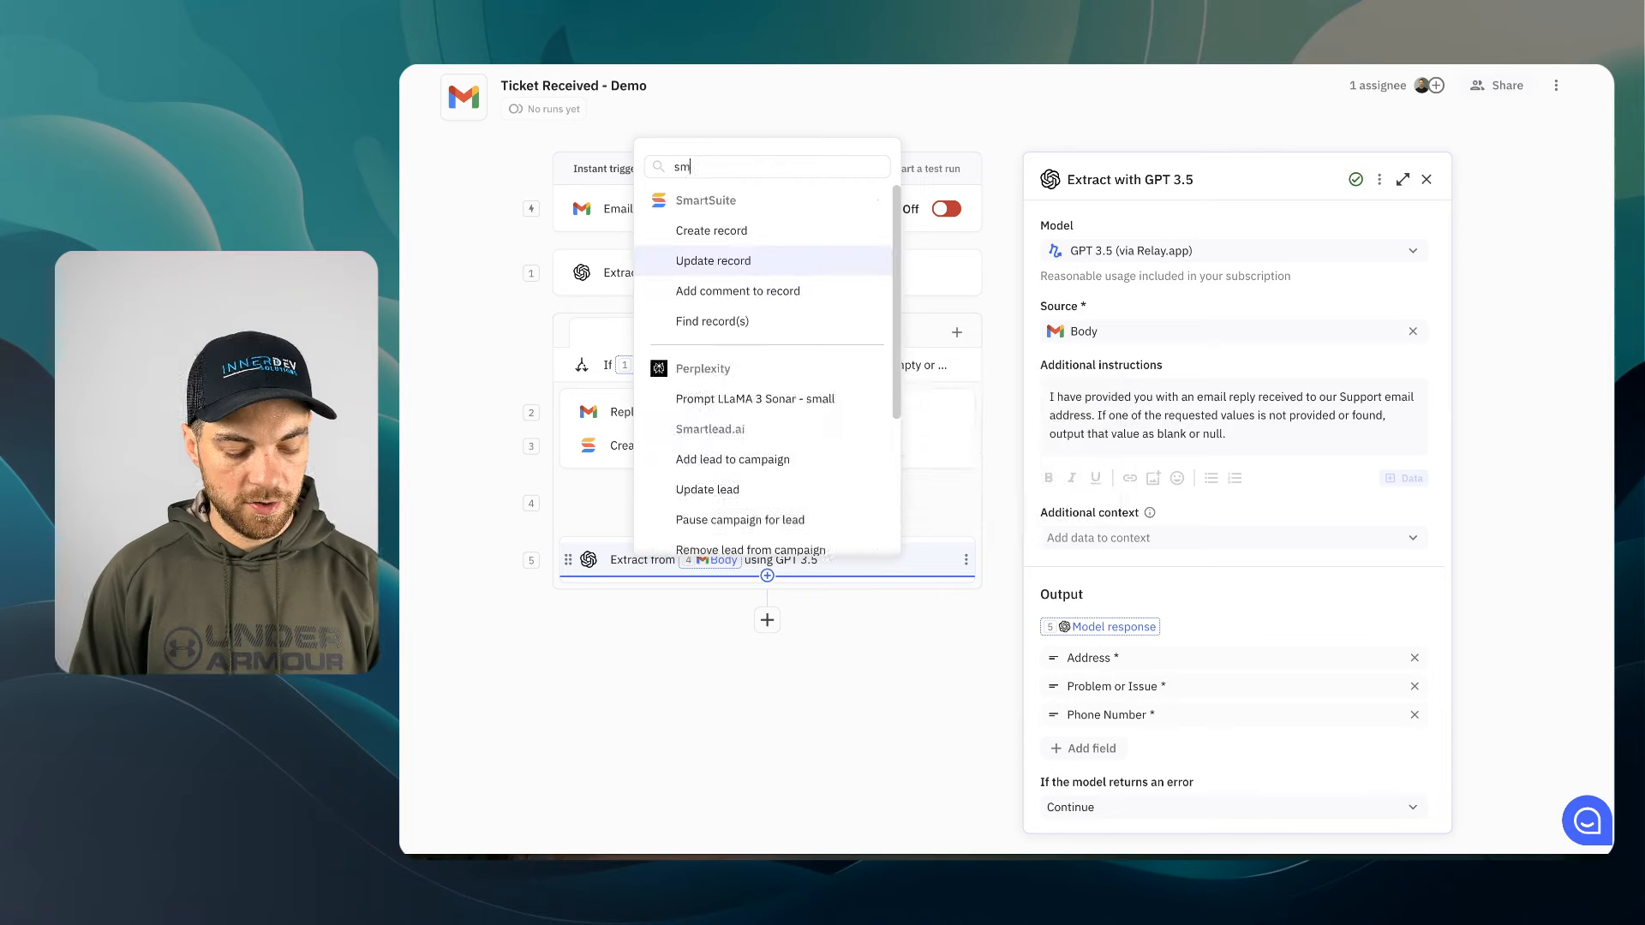
{"action": "left_click", "coordinate": [793, 263]}
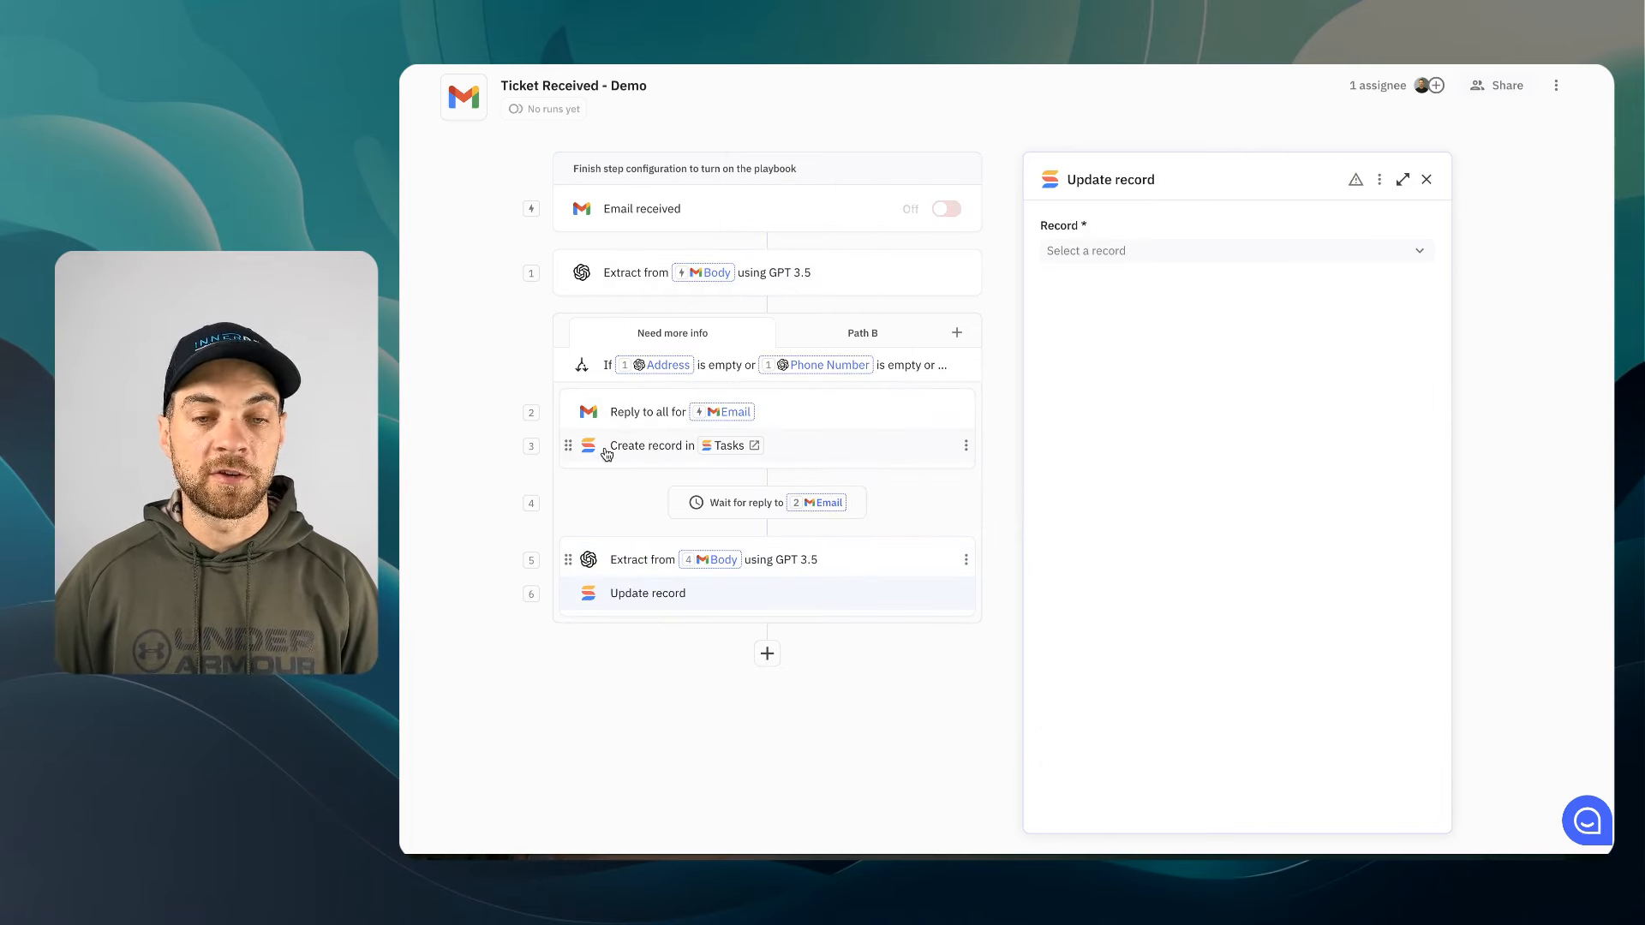
{"action": "left_click", "coordinate": [1101, 251]}
{"action": "left_click", "coordinate": [1144, 364]}
Add the Ticket Description Summary field to the record update, filled by an AI Summarize of the step 4 email's body
{"action": "left_click", "coordinate": [1089, 367]}
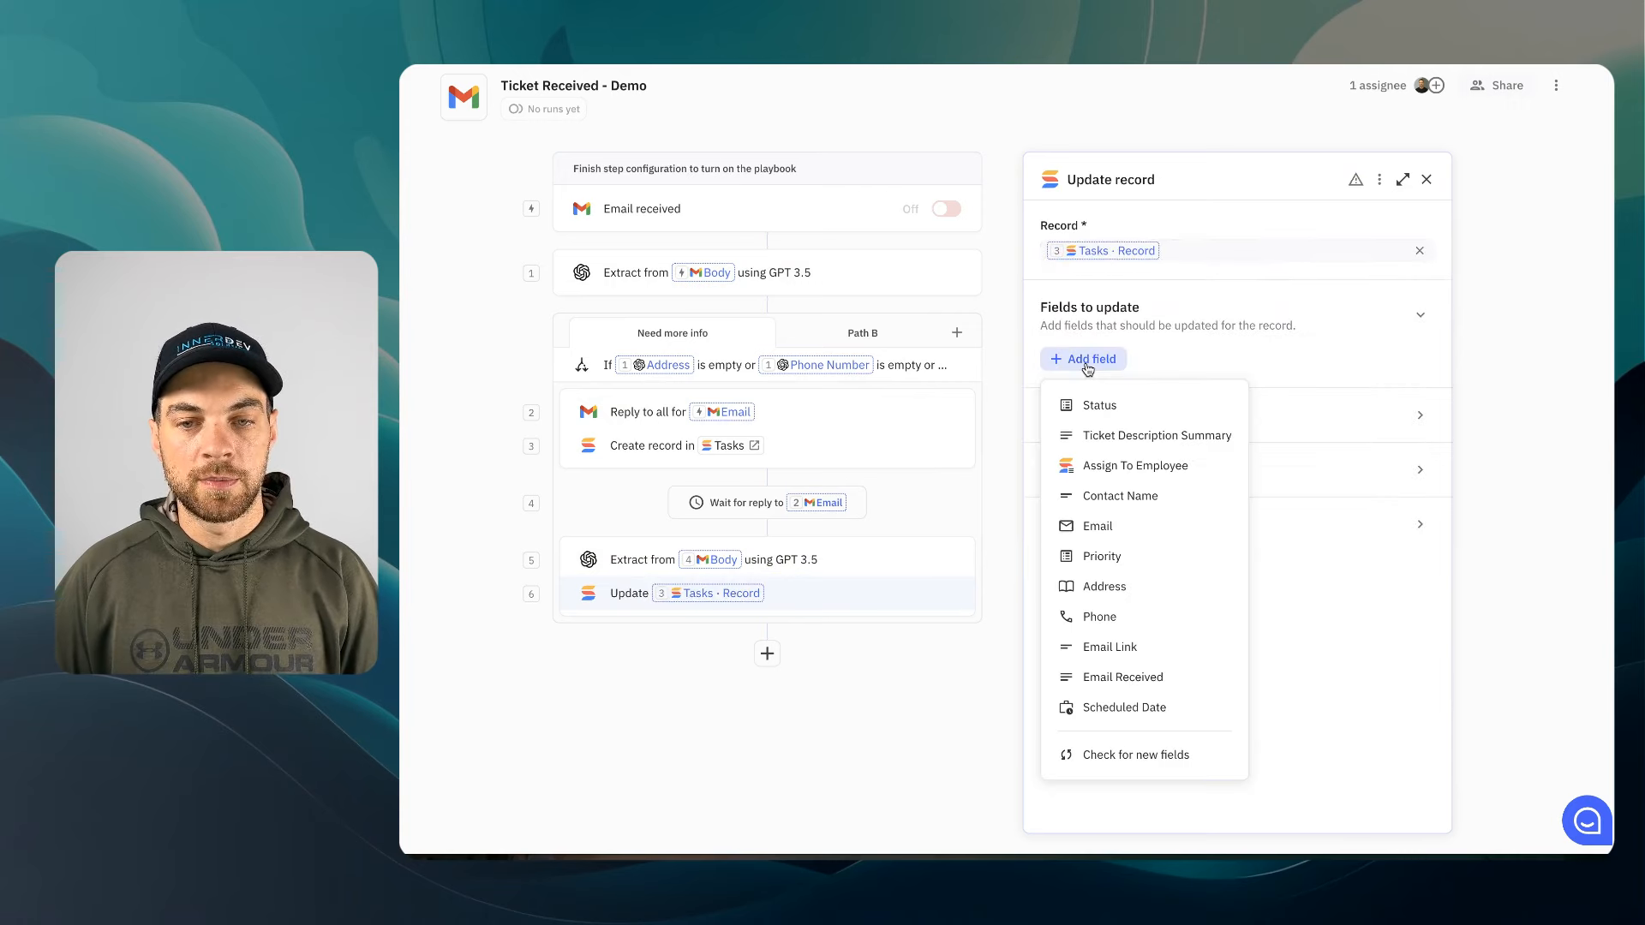
{"action": "left_click", "coordinate": [1146, 444]}
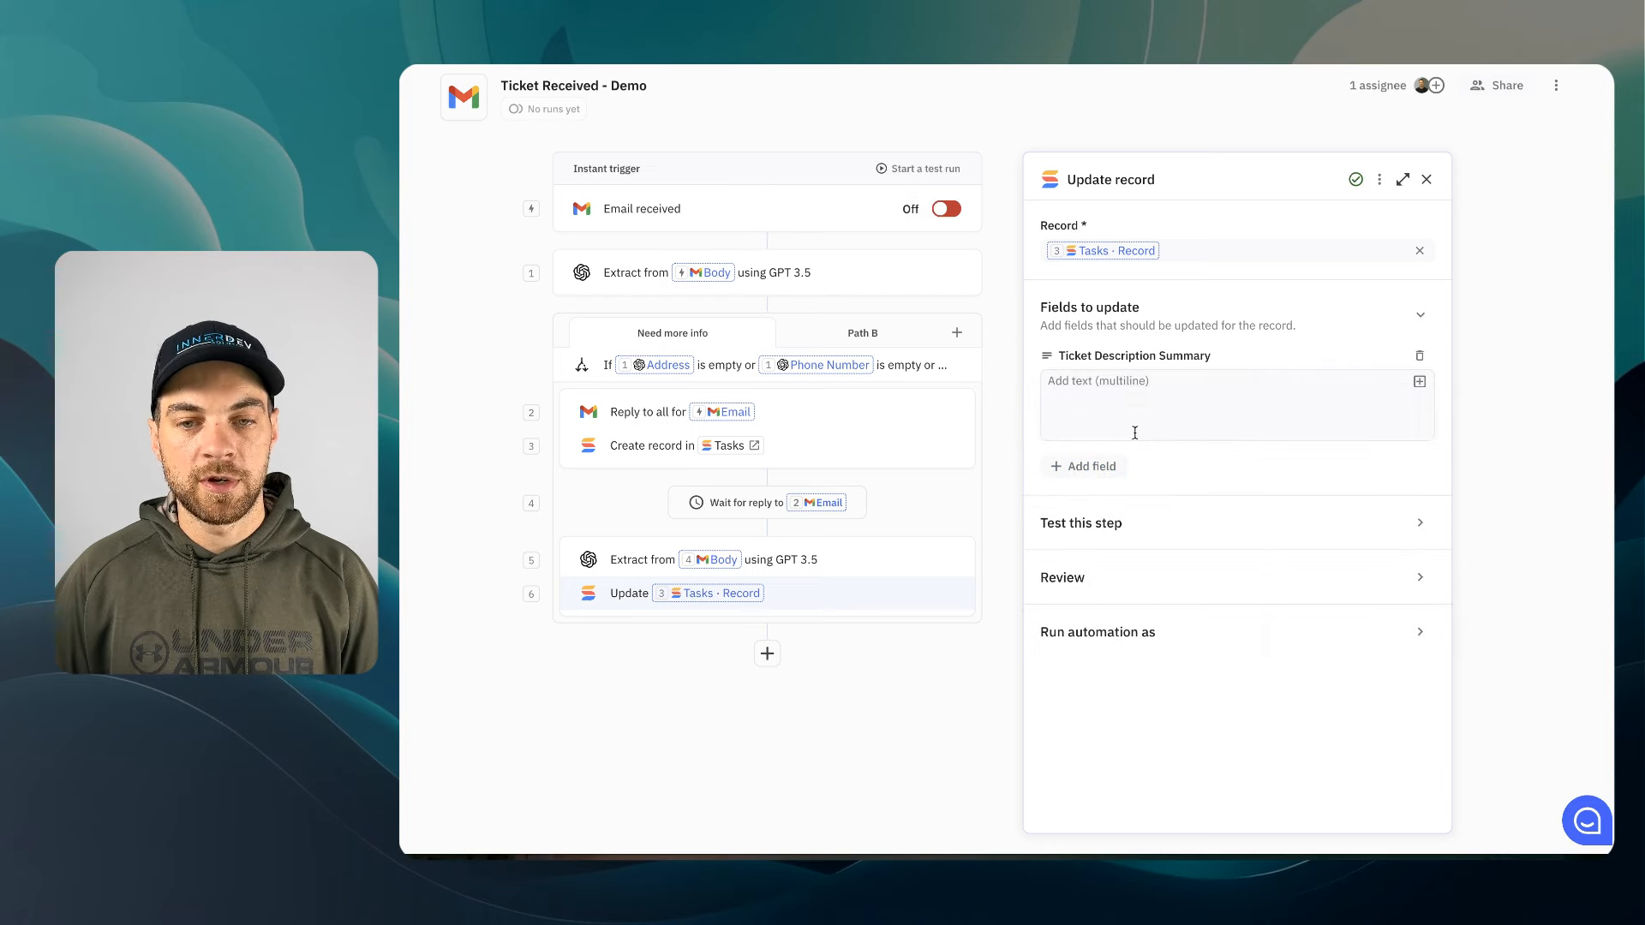
{"action": "left_click", "coordinate": [1420, 382]}
{"action": "mouse_move", "coordinate": [1237, 696]}
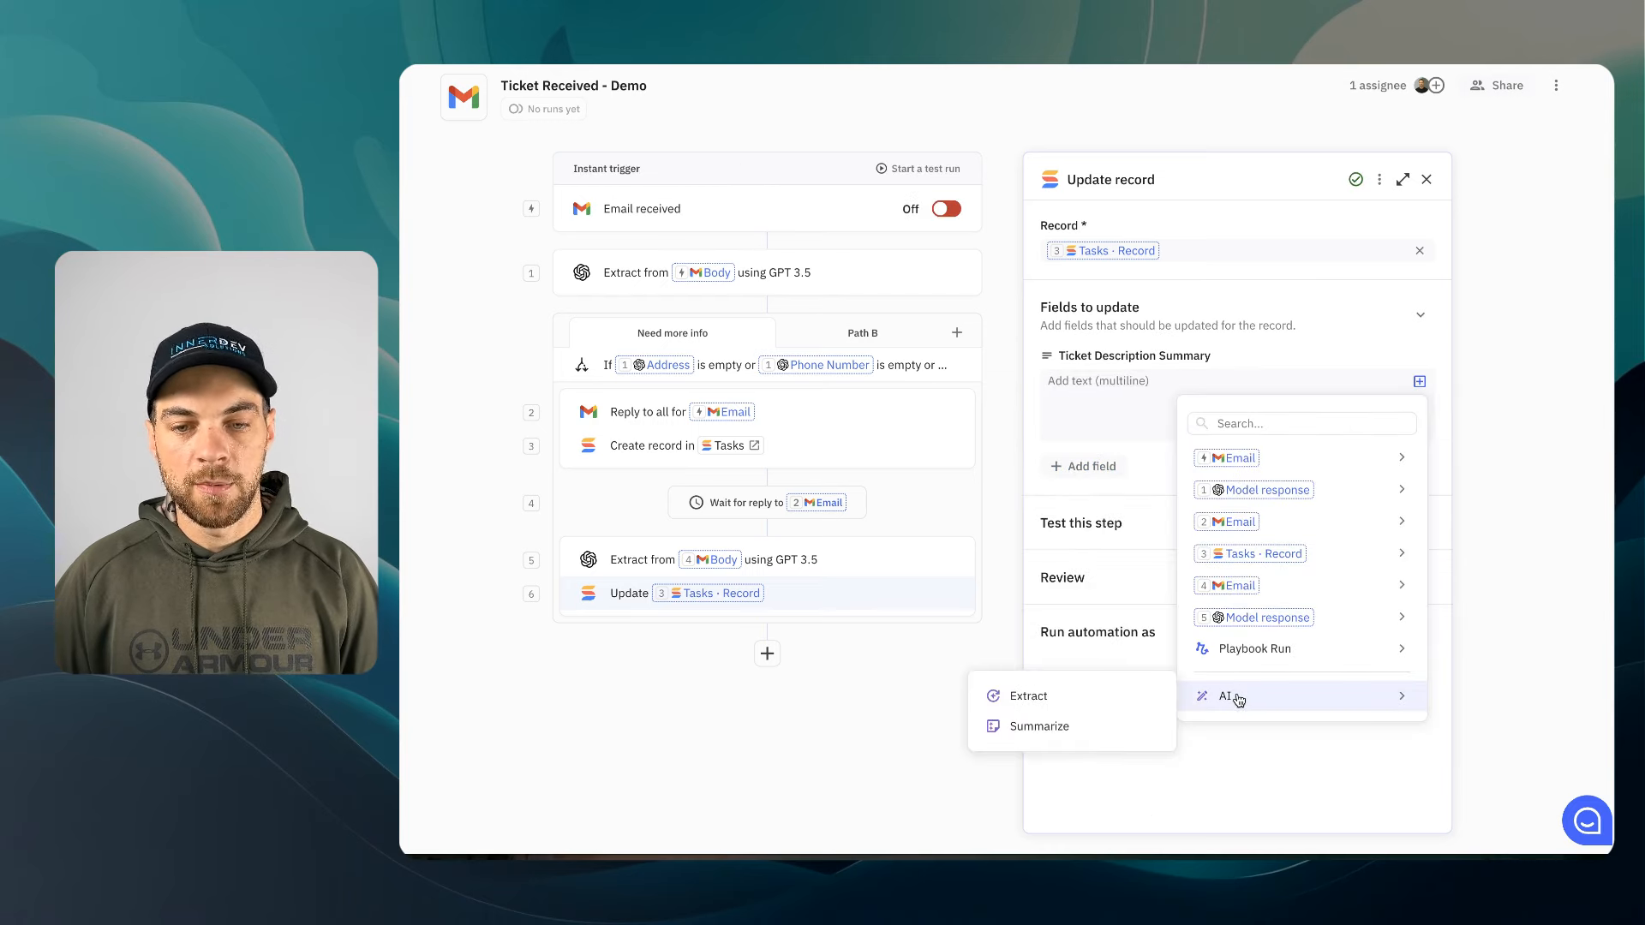
{"action": "left_click", "coordinate": [1072, 726]}
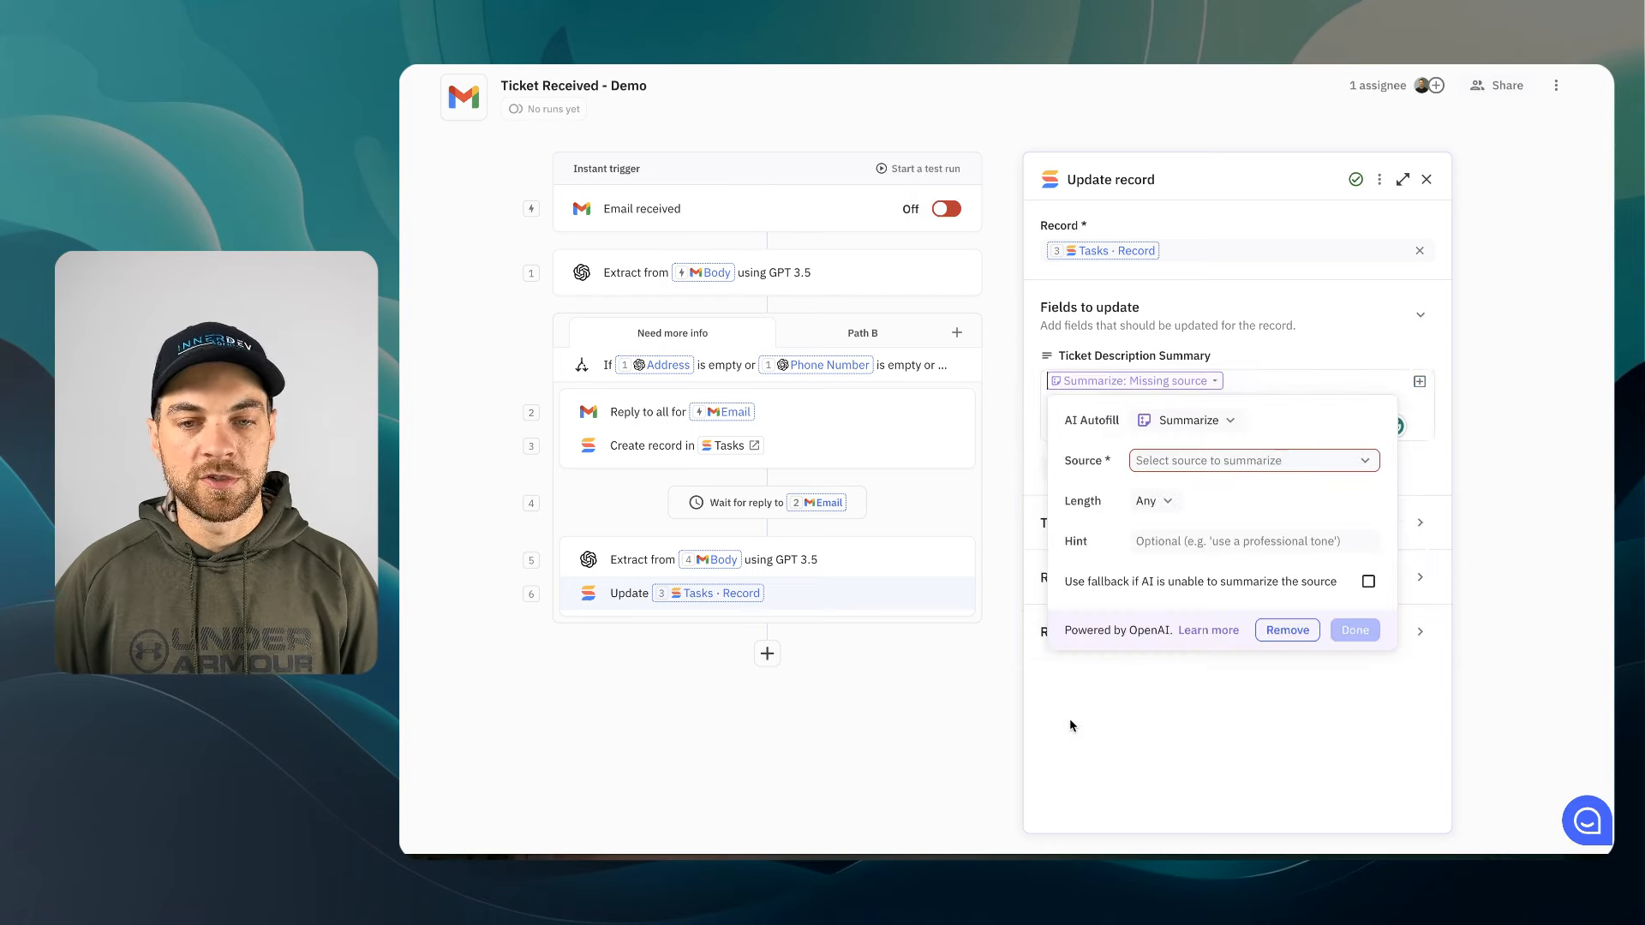
{"action": "left_click", "coordinate": [1175, 463]}
{"action": "mouse_move", "coordinate": [1268, 386]}
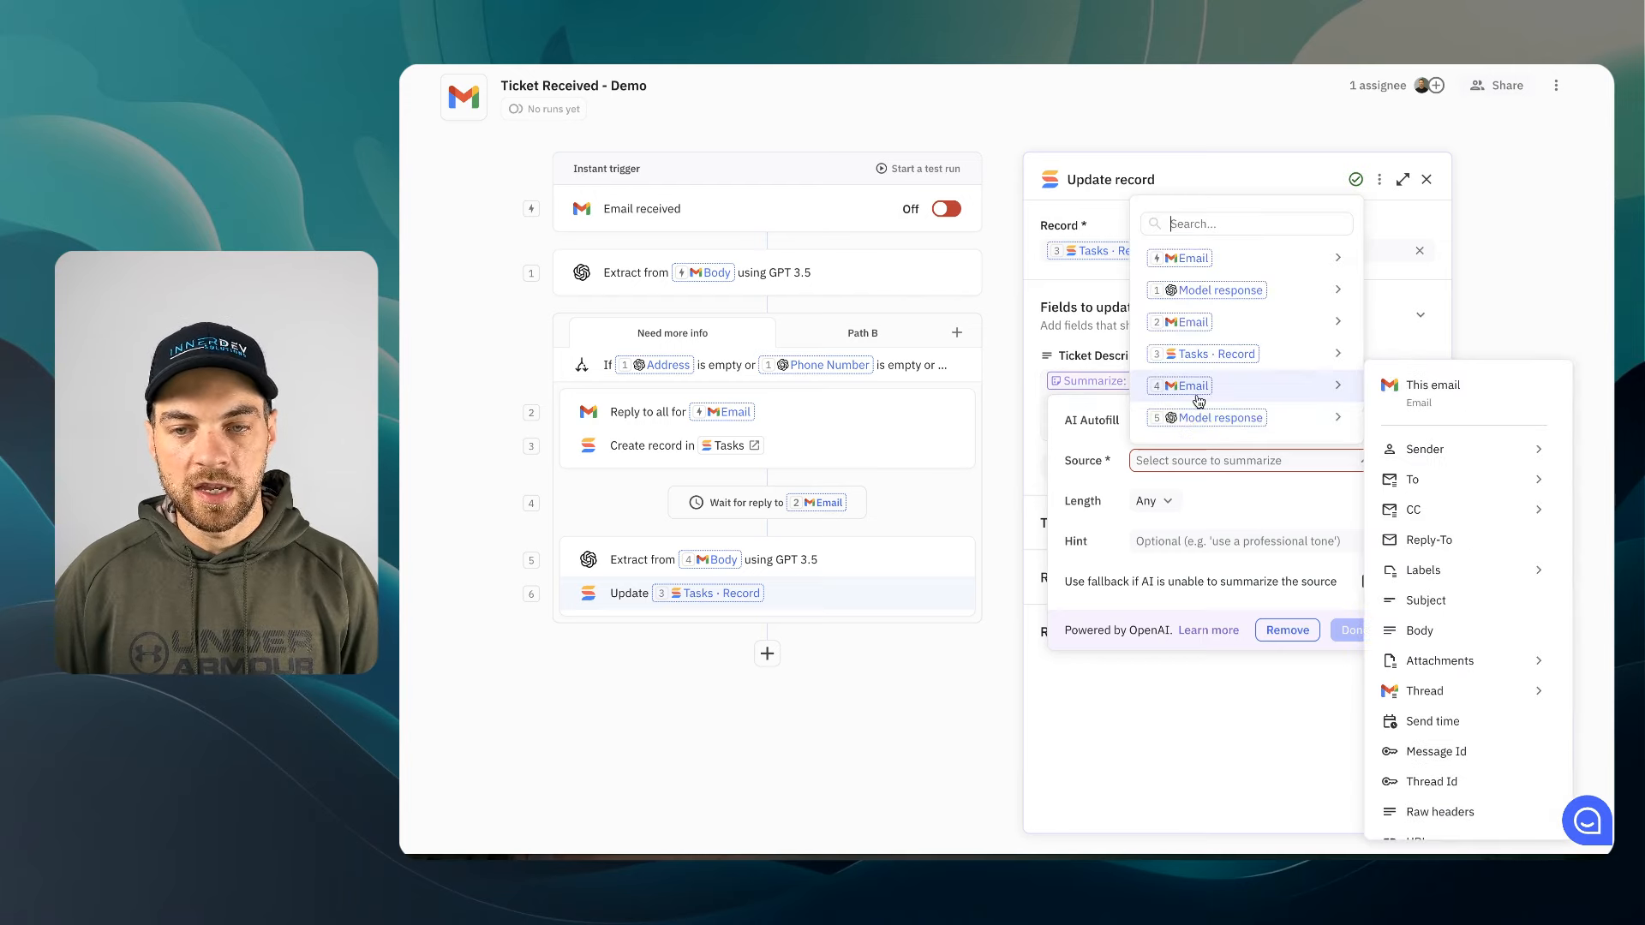
{"action": "left_click", "coordinate": [1420, 631]}
Give the AI summary the hint "Summarize the problem or issue" and enable the fallback N/A
{"action": "left_click", "coordinate": [1273, 545]}
{"action": "type", "text": "Sum"}
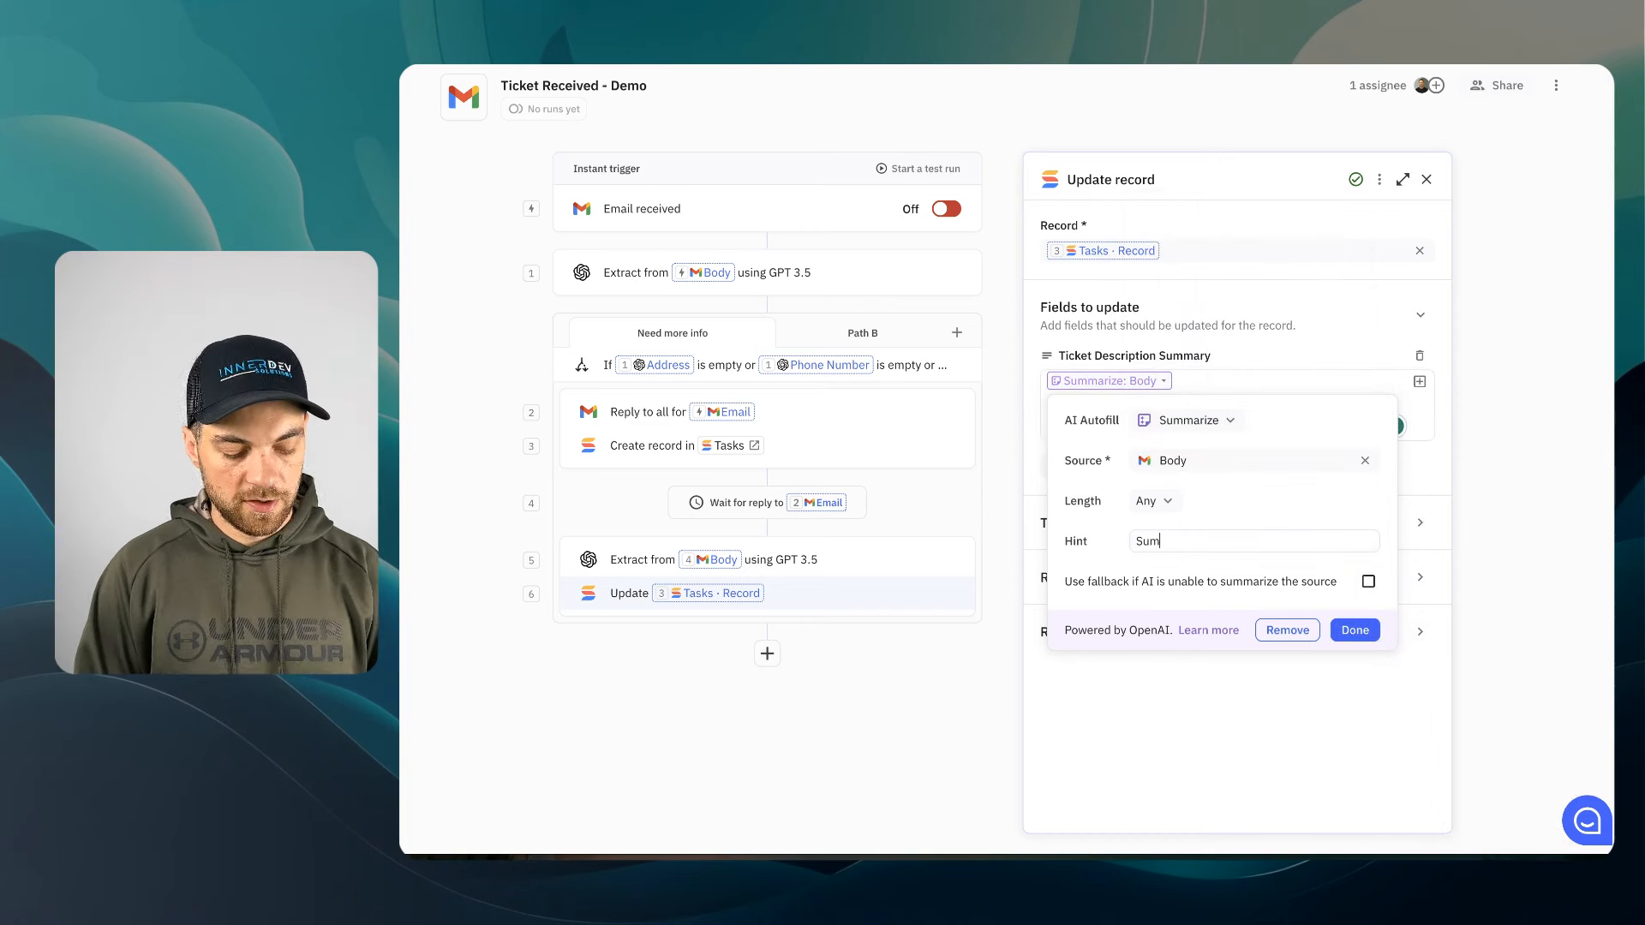
{"action": "type", "text": "marixz"}
{"action": "key", "text": "BackSpace"}
{"action": "type", "text": "ze the problem or isse"}
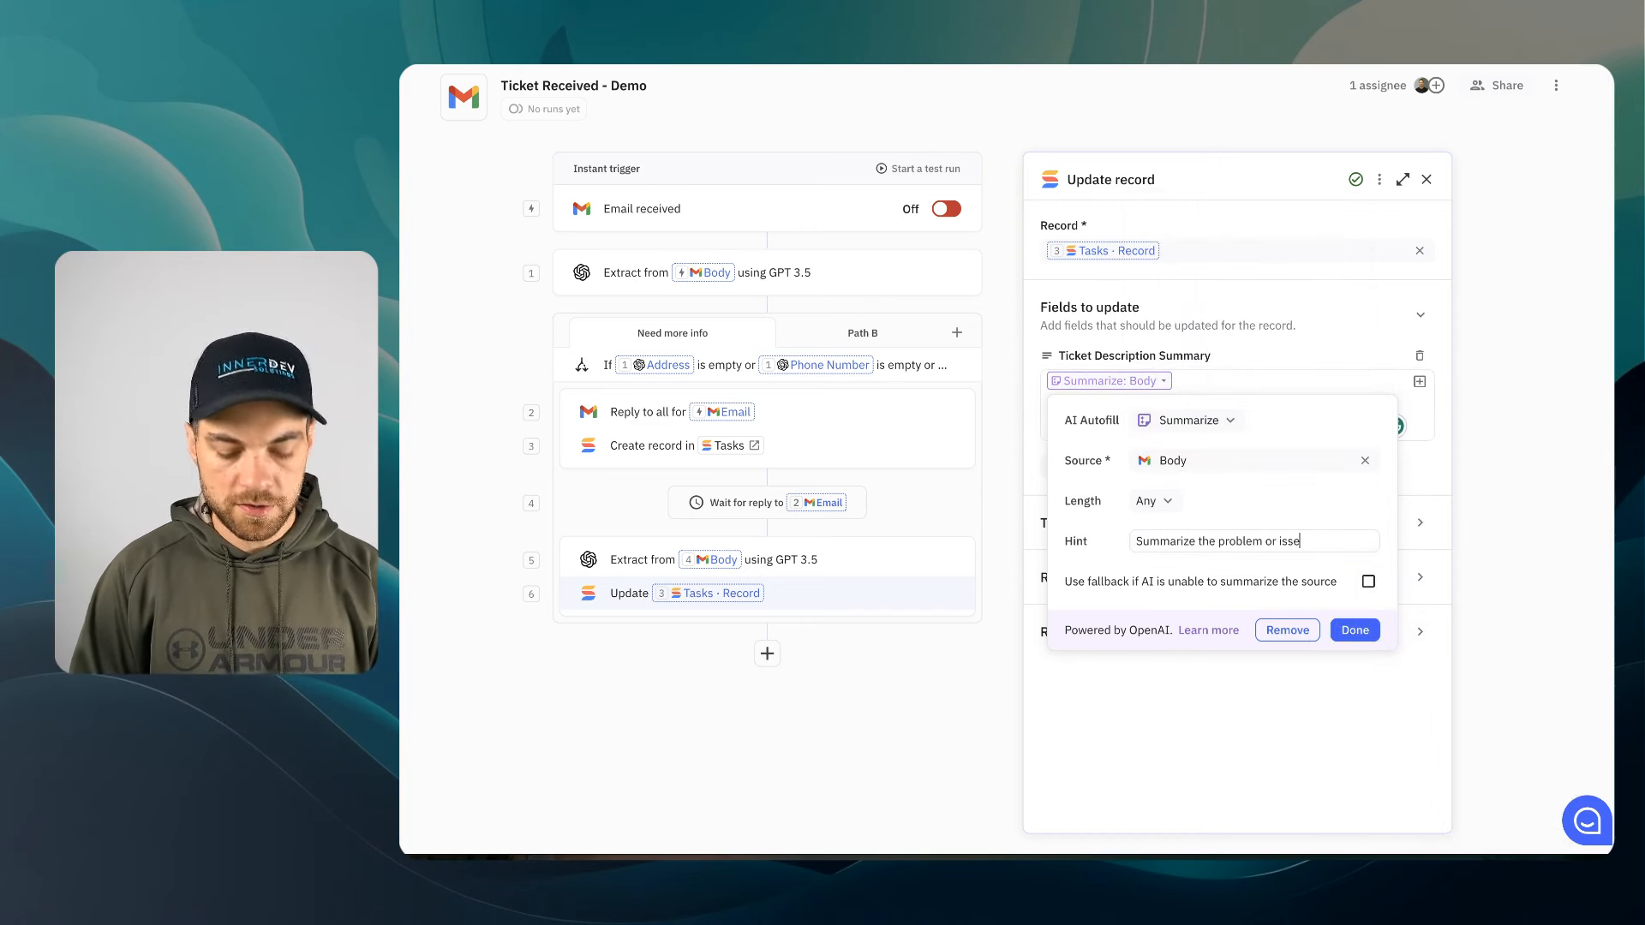
{"action": "key", "text": "BackSpace"}
{"action": "type", "text": "ue"}
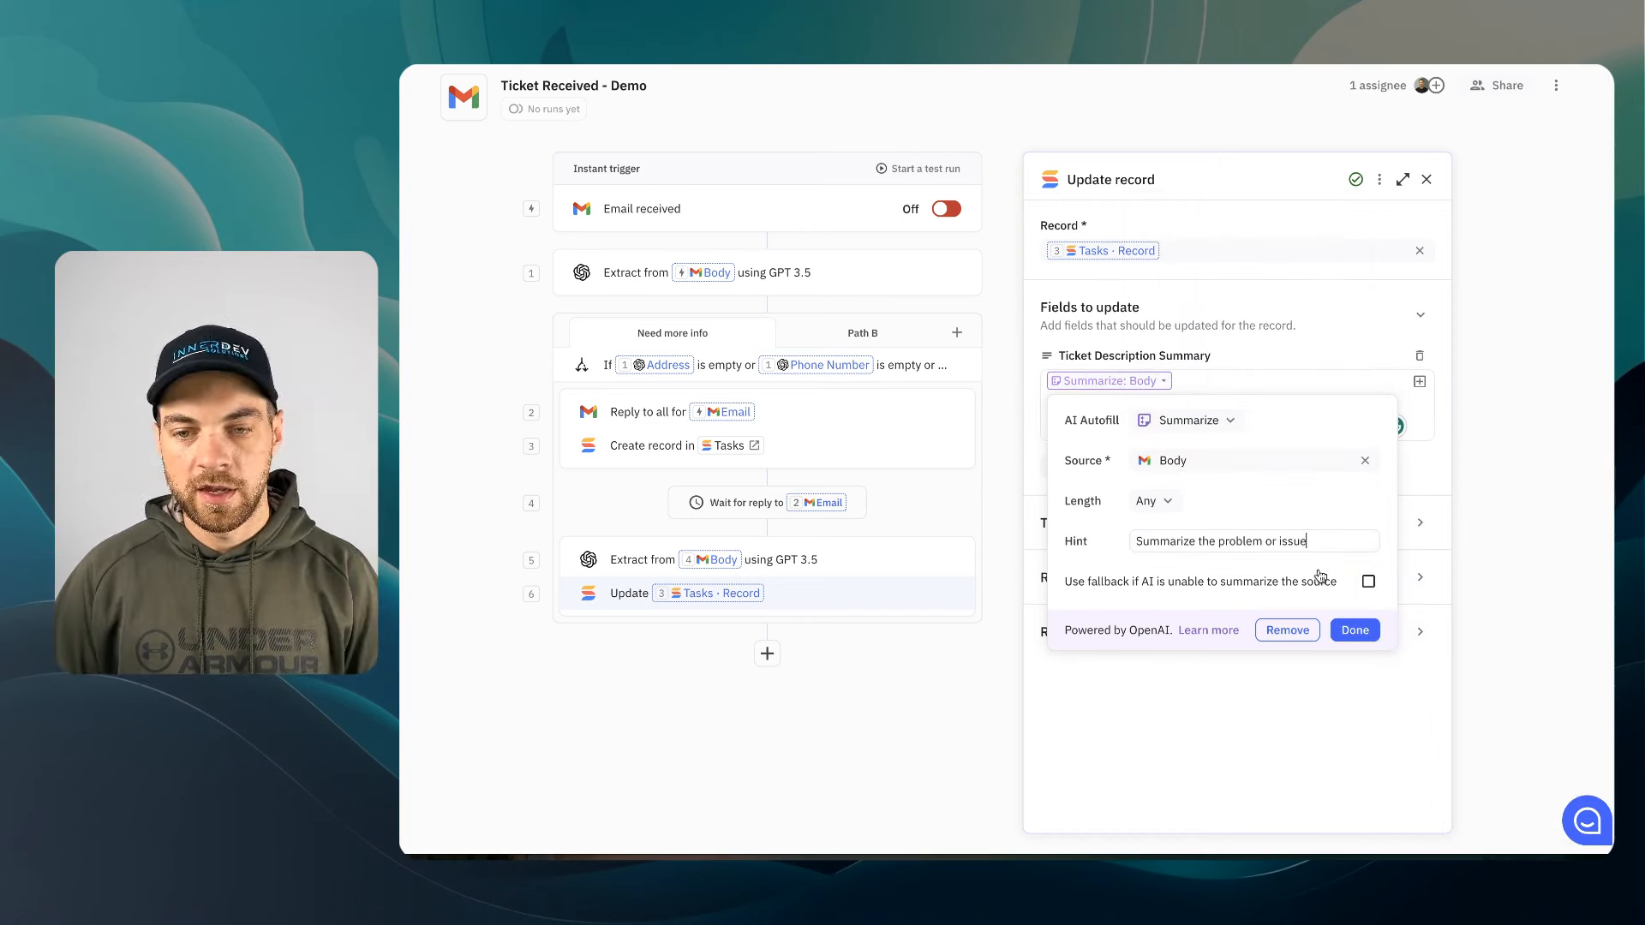
{"action": "left_click", "coordinate": [1369, 581]}
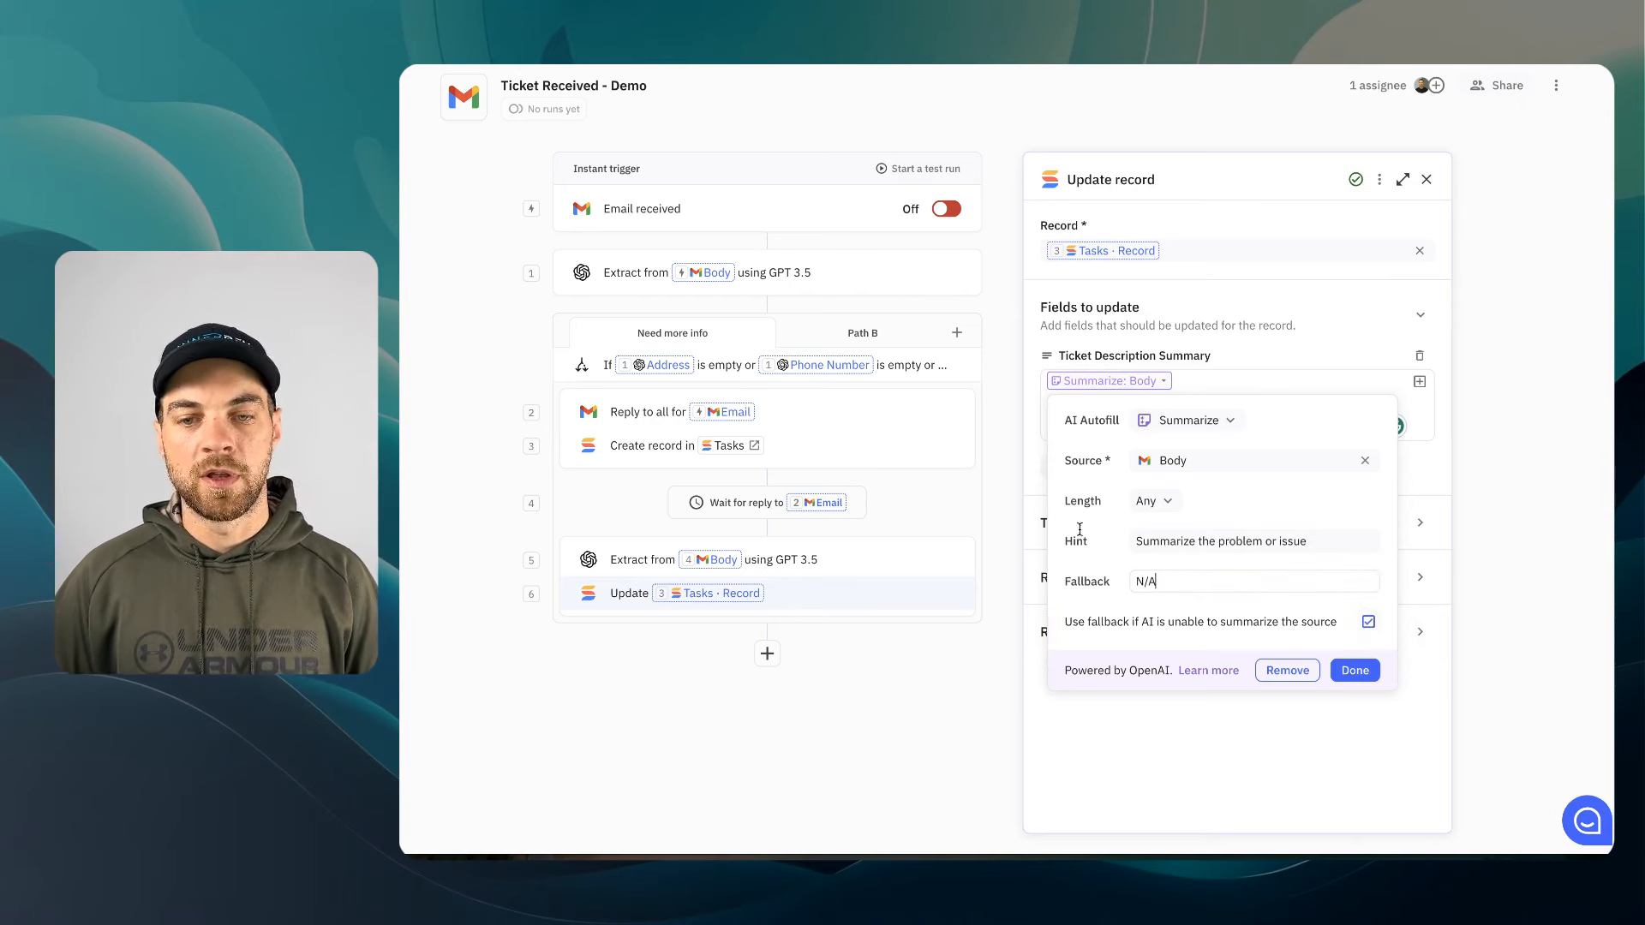
{"action": "left_click", "coordinate": [1354, 670]}
Add the Address field to the record update, mapping Address line 1 to the Address from the step 5 model response
{"action": "left_click", "coordinate": [1088, 470]}
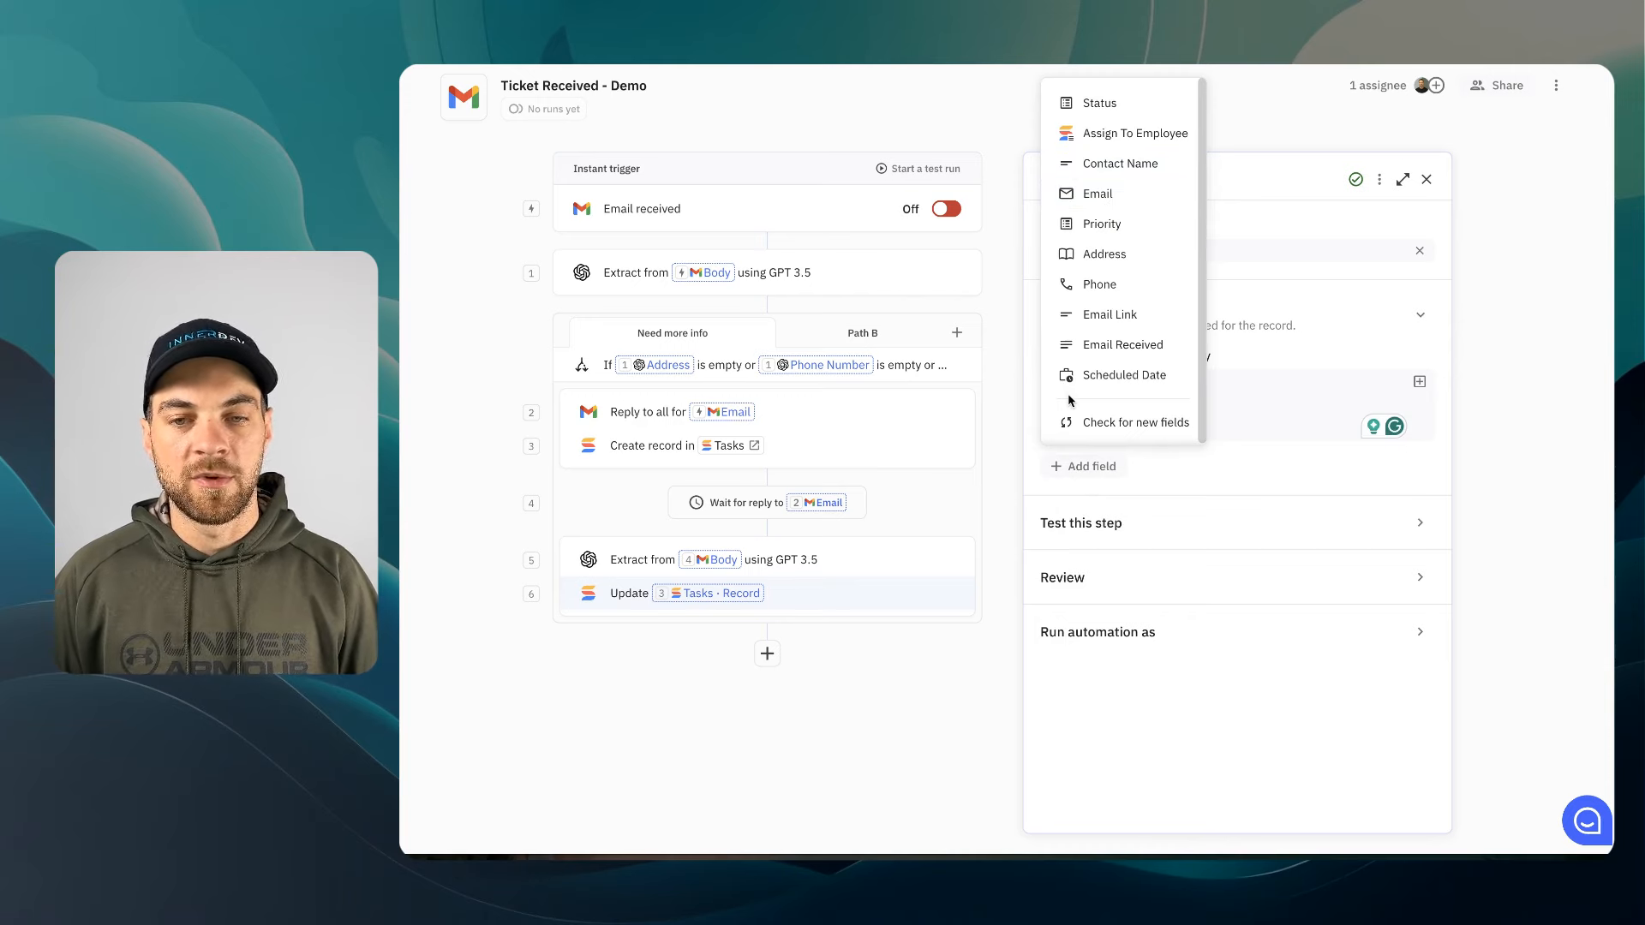
{"action": "left_click", "coordinate": [1114, 262]}
{"action": "left_click", "coordinate": [1413, 517]}
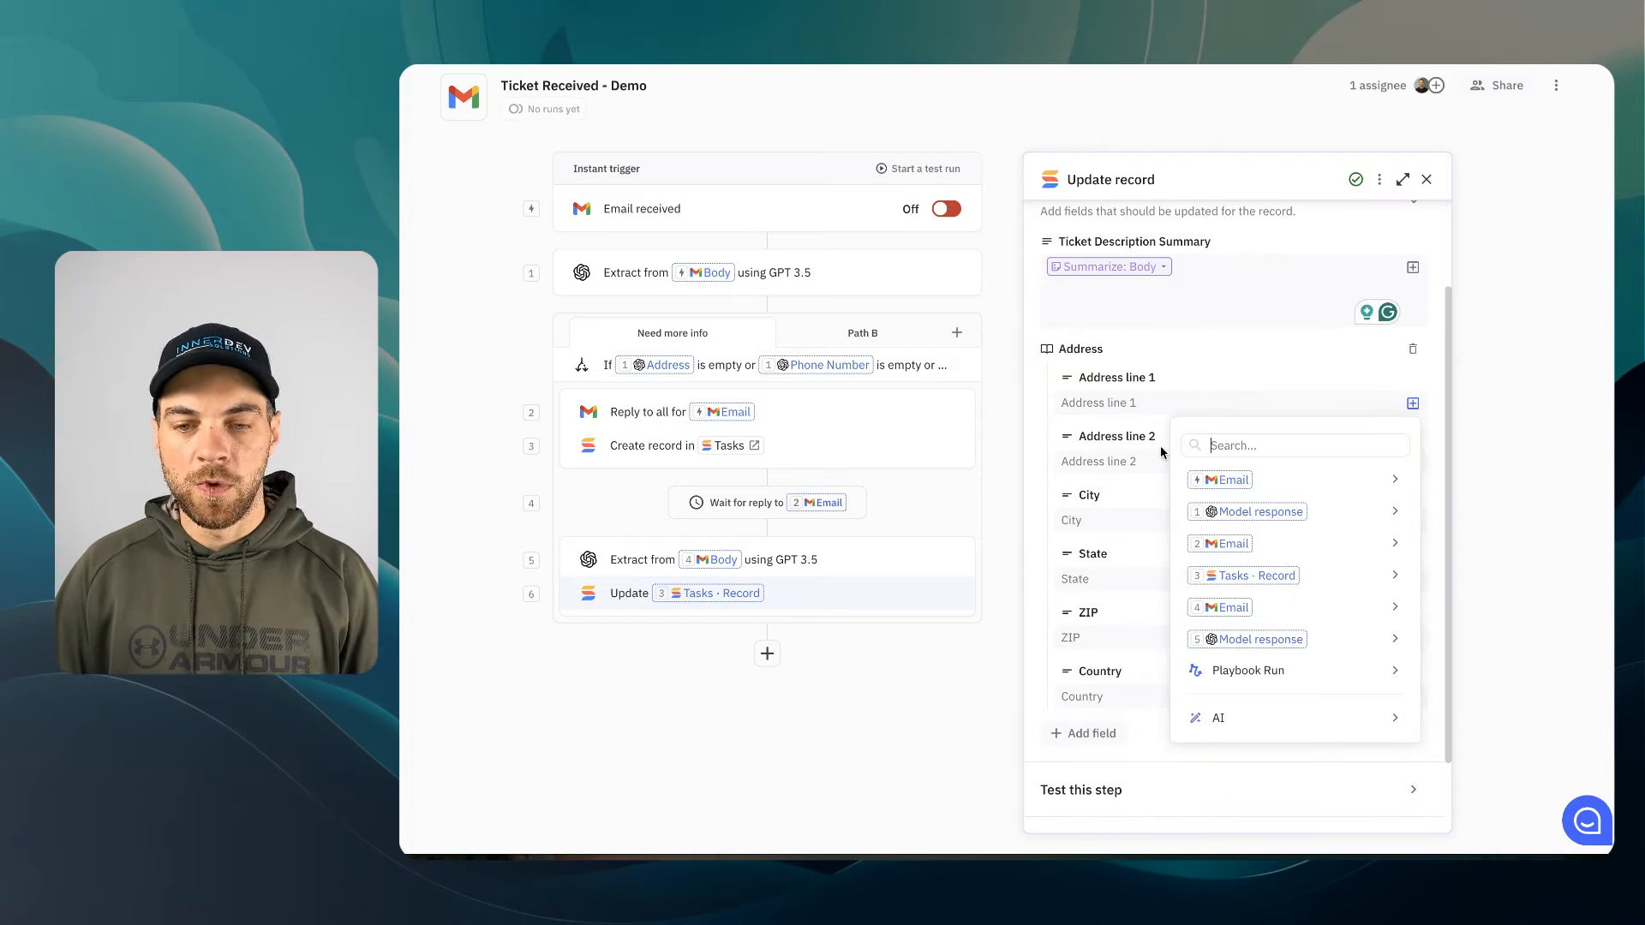
{"action": "mouse_move", "coordinate": [1275, 541]}
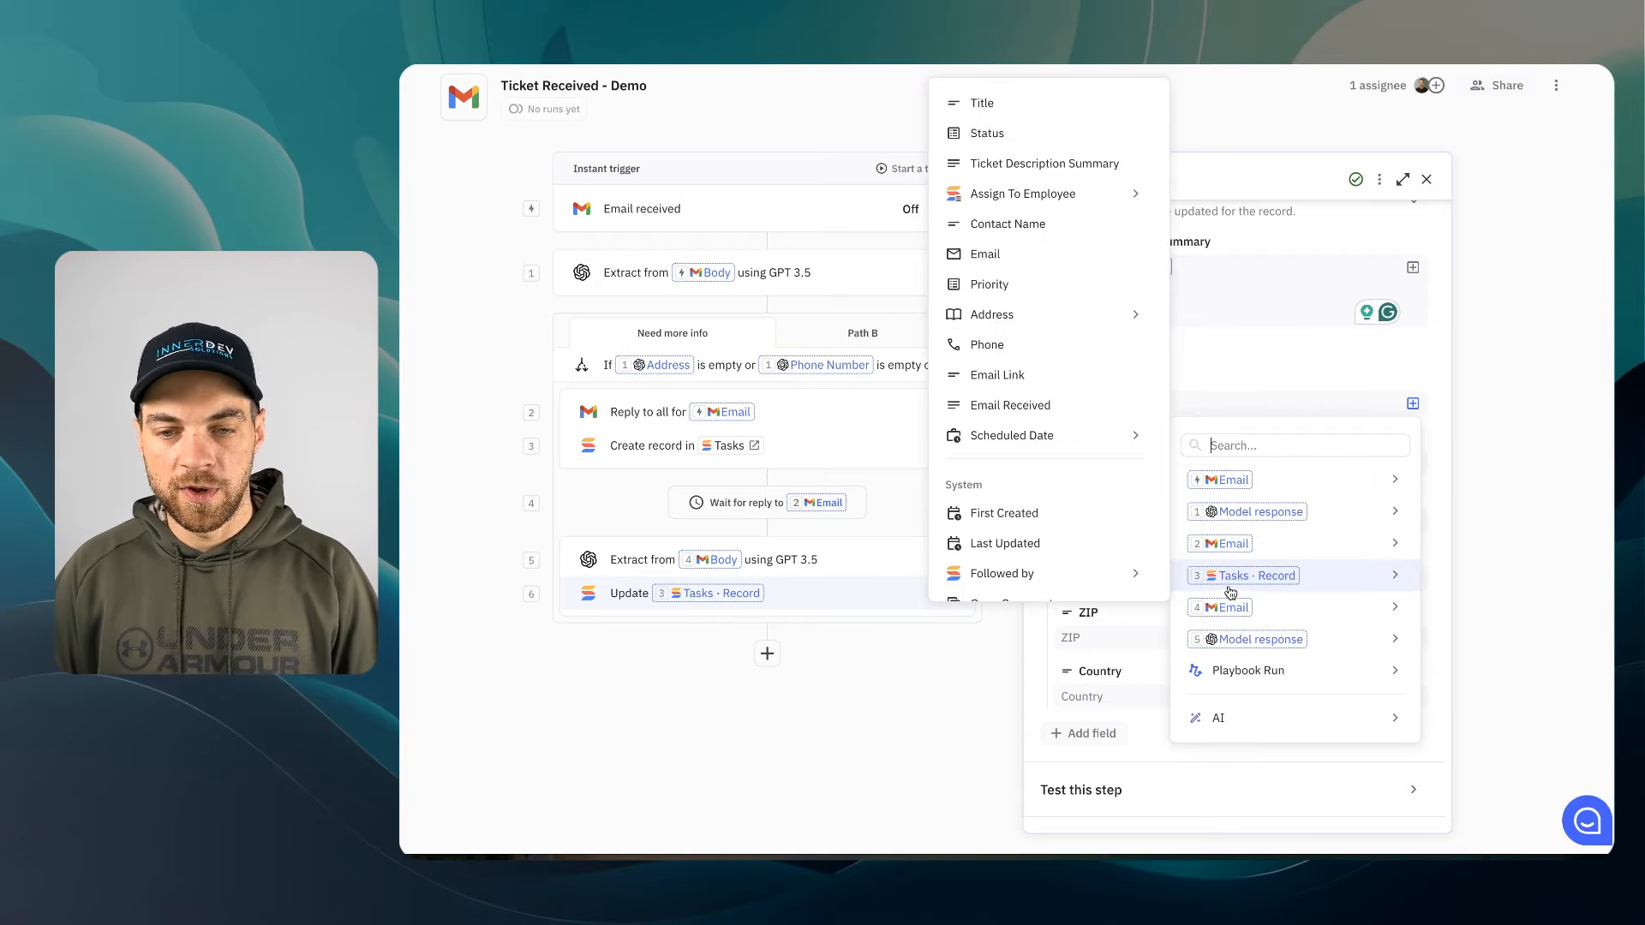
{"action": "left_click", "coordinate": [1087, 661]}
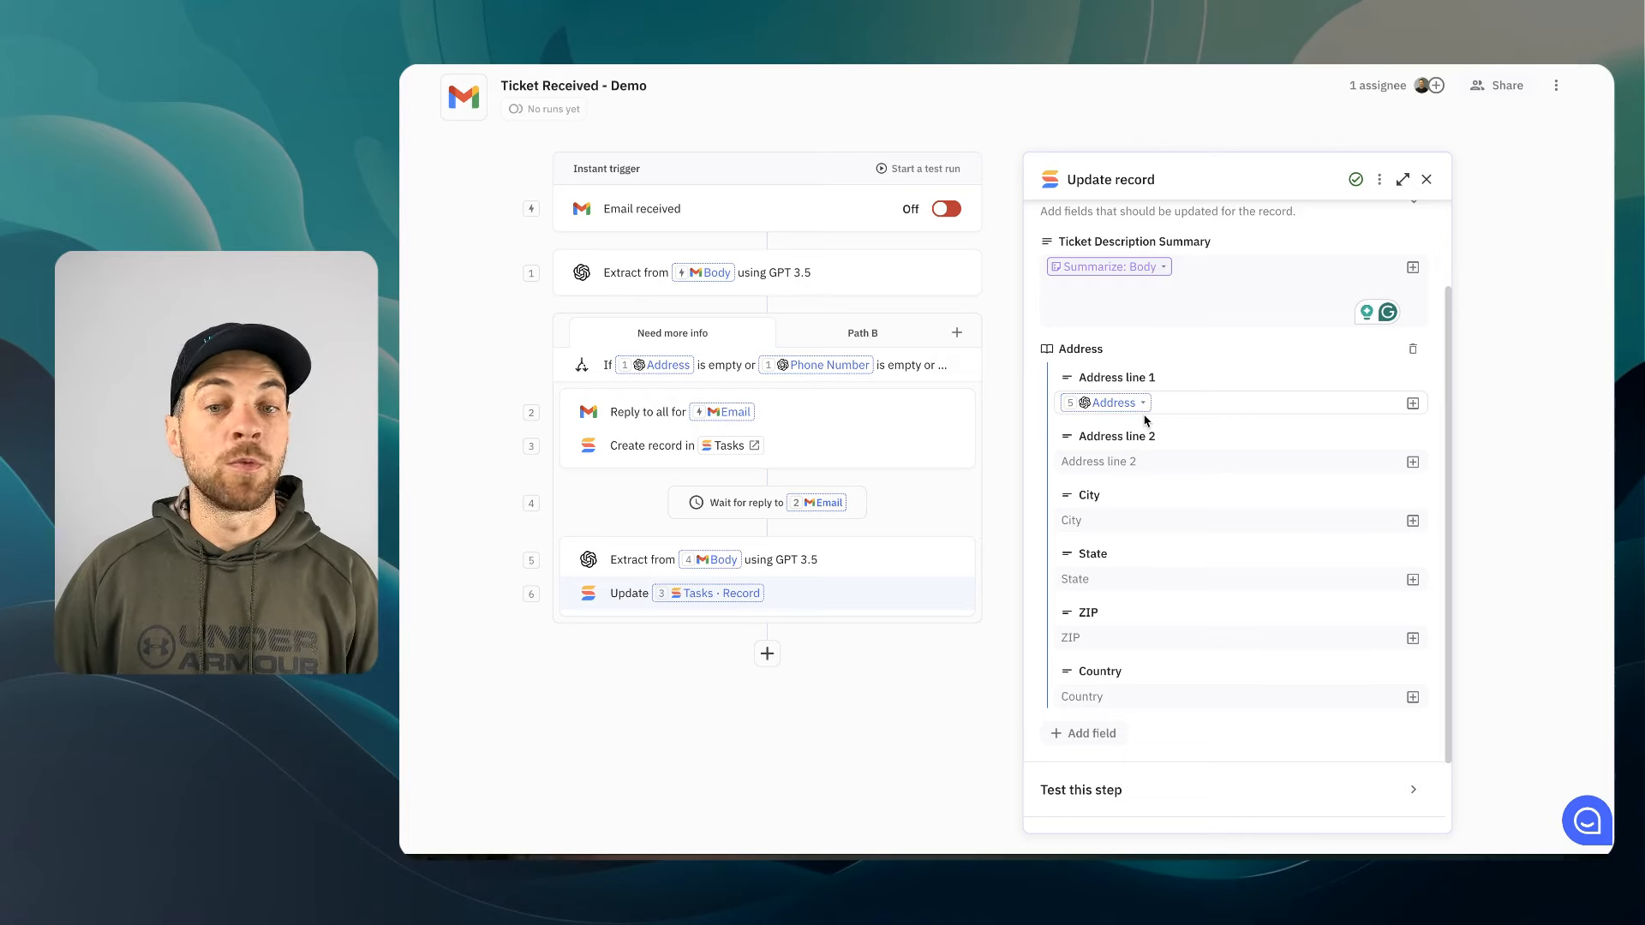
Add the Email Received field to the record update and fill it with the step 4 email's body
{"action": "scroll", "coordinate": [1146, 424], "scroll_direction": "down", "scroll_amount": 2}
{"action": "left_click", "coordinate": [1092, 641]}
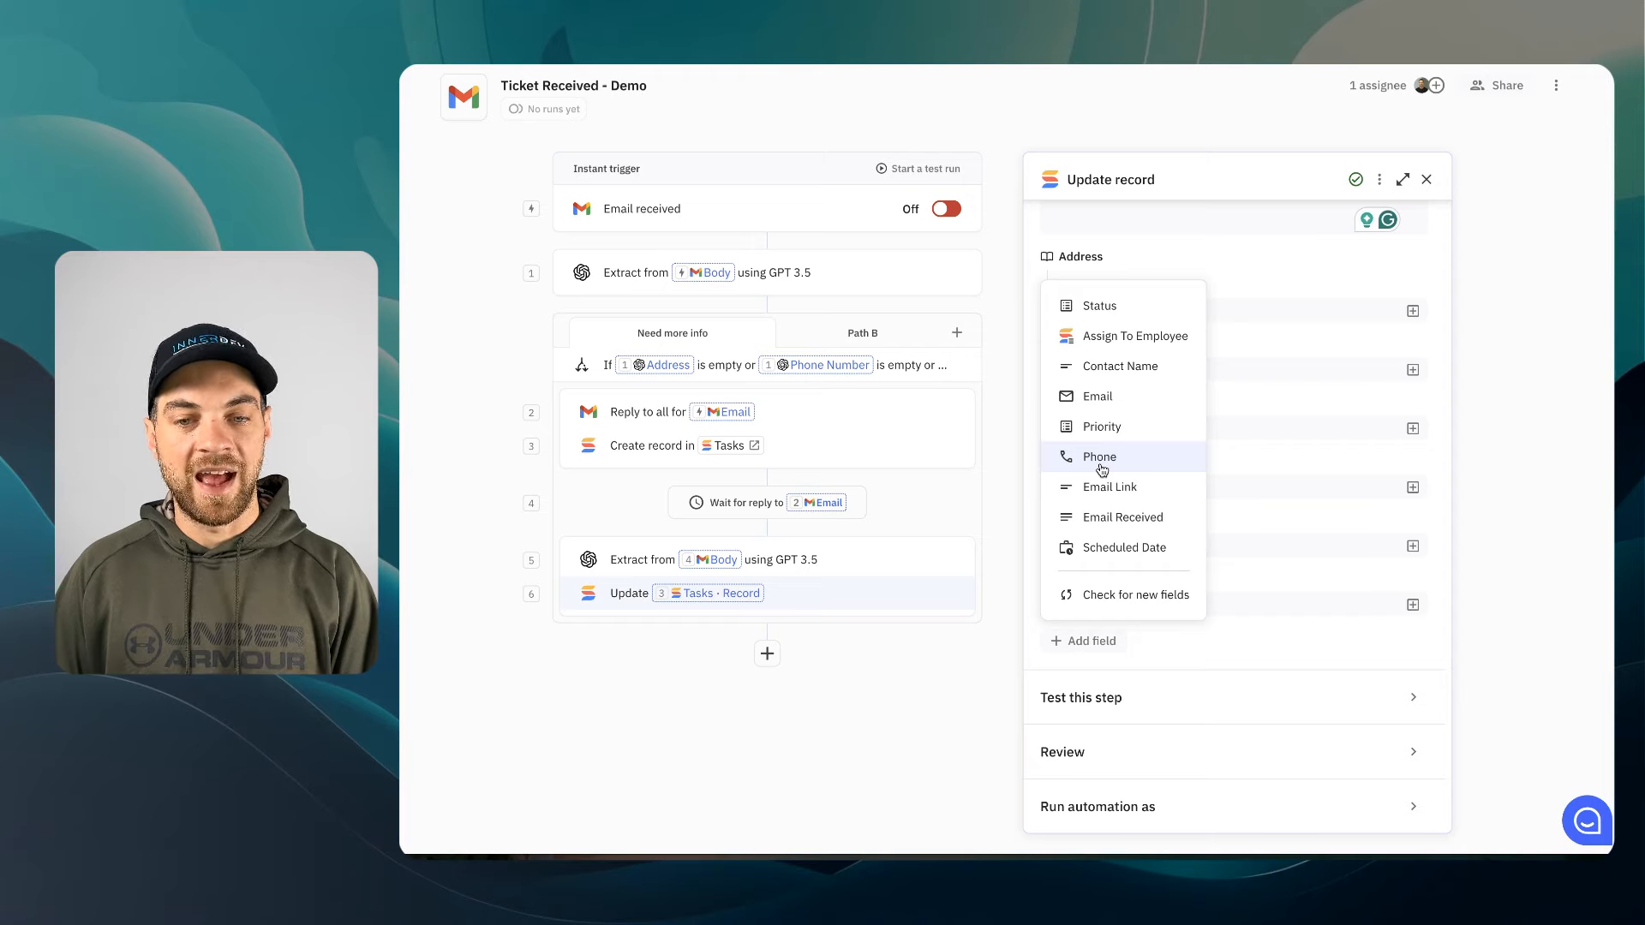
{"action": "left_click", "coordinate": [1114, 518]}
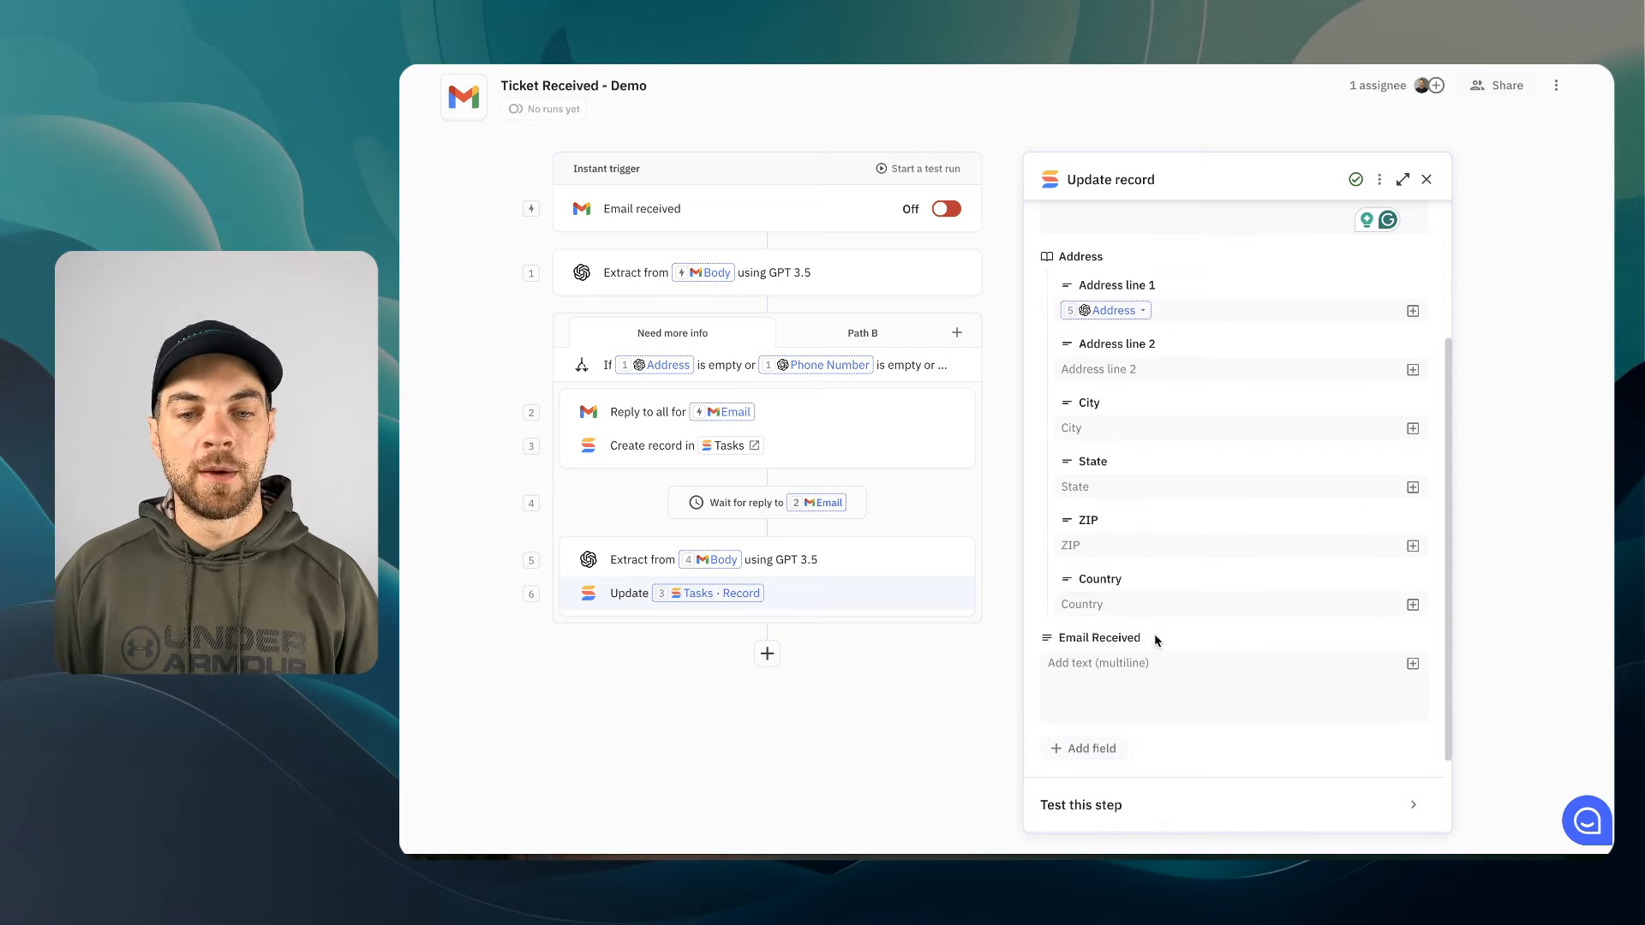
{"action": "left_click", "coordinate": [1413, 663]}
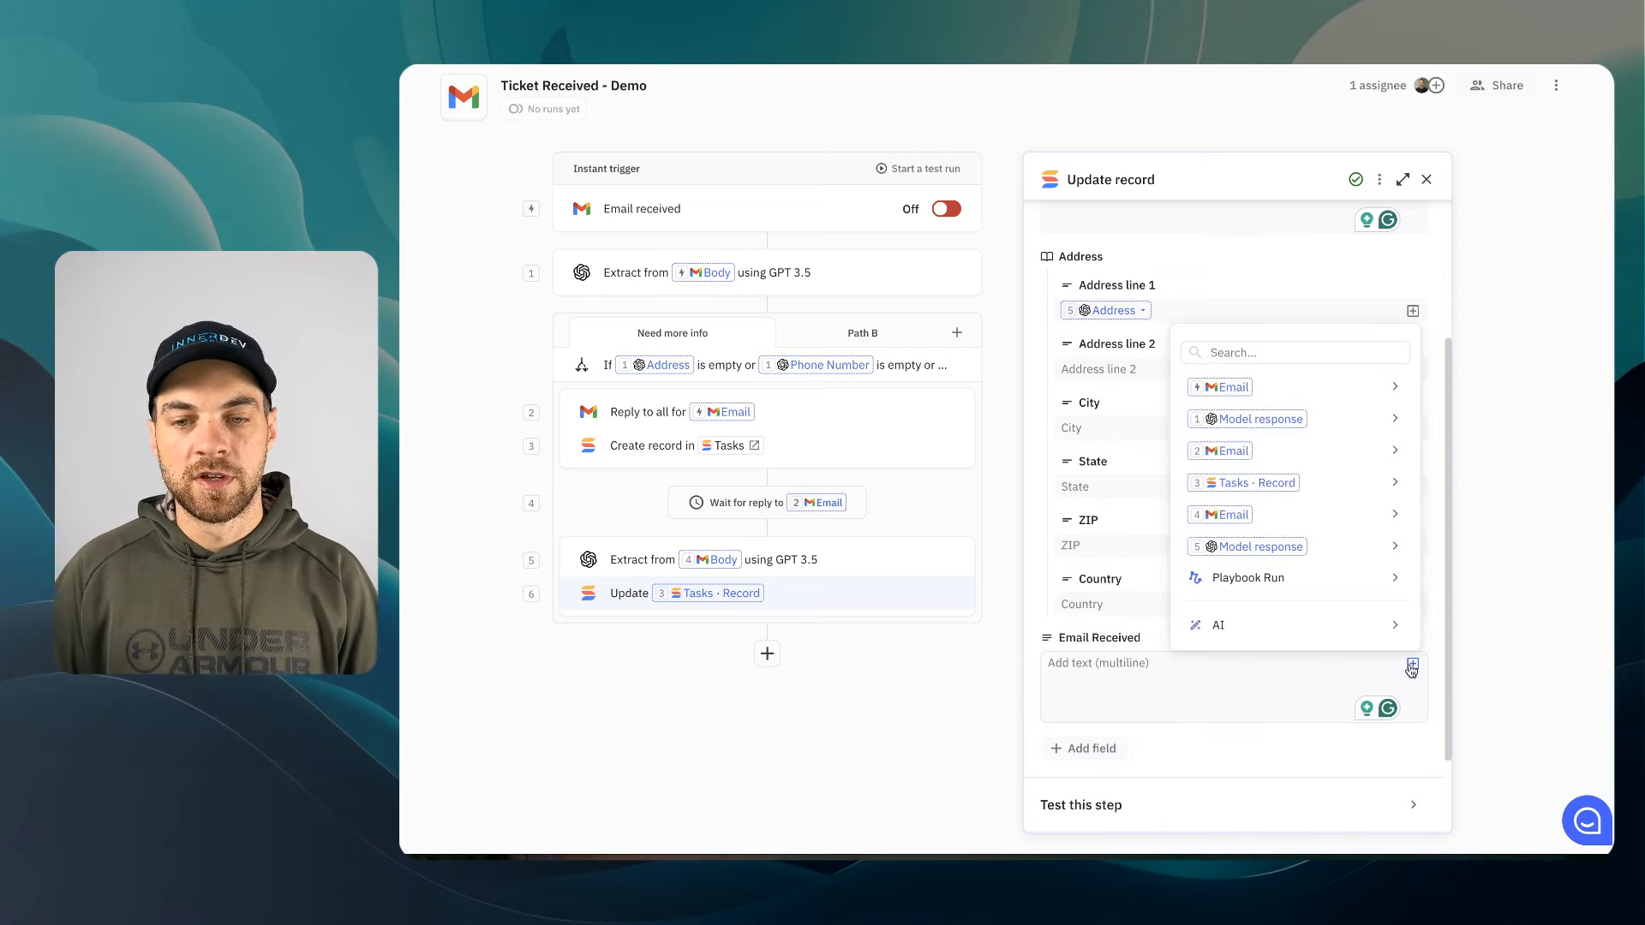
{"action": "mouse_move", "coordinate": [1257, 517]}
{"action": "left_click", "coordinate": [1025, 336]}
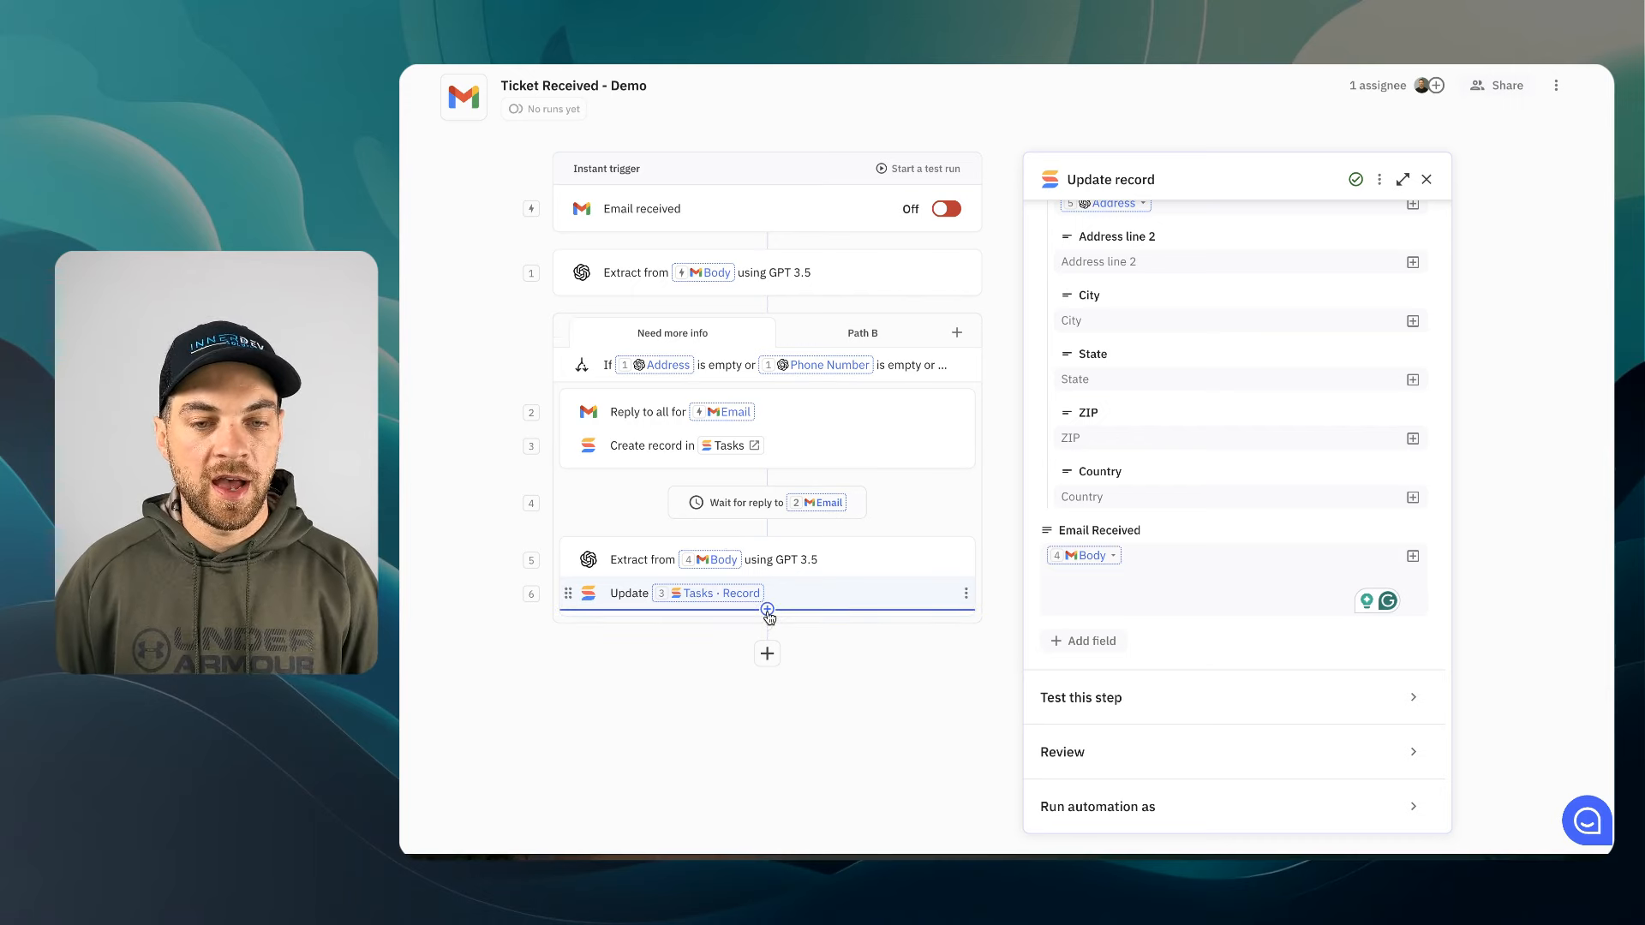
Add a Slack Send DM via Bot step after the Tasks record update
{"action": "left_click", "coordinate": [767, 610]}
{"action": "mouse_move", "coordinate": [720, 457]}
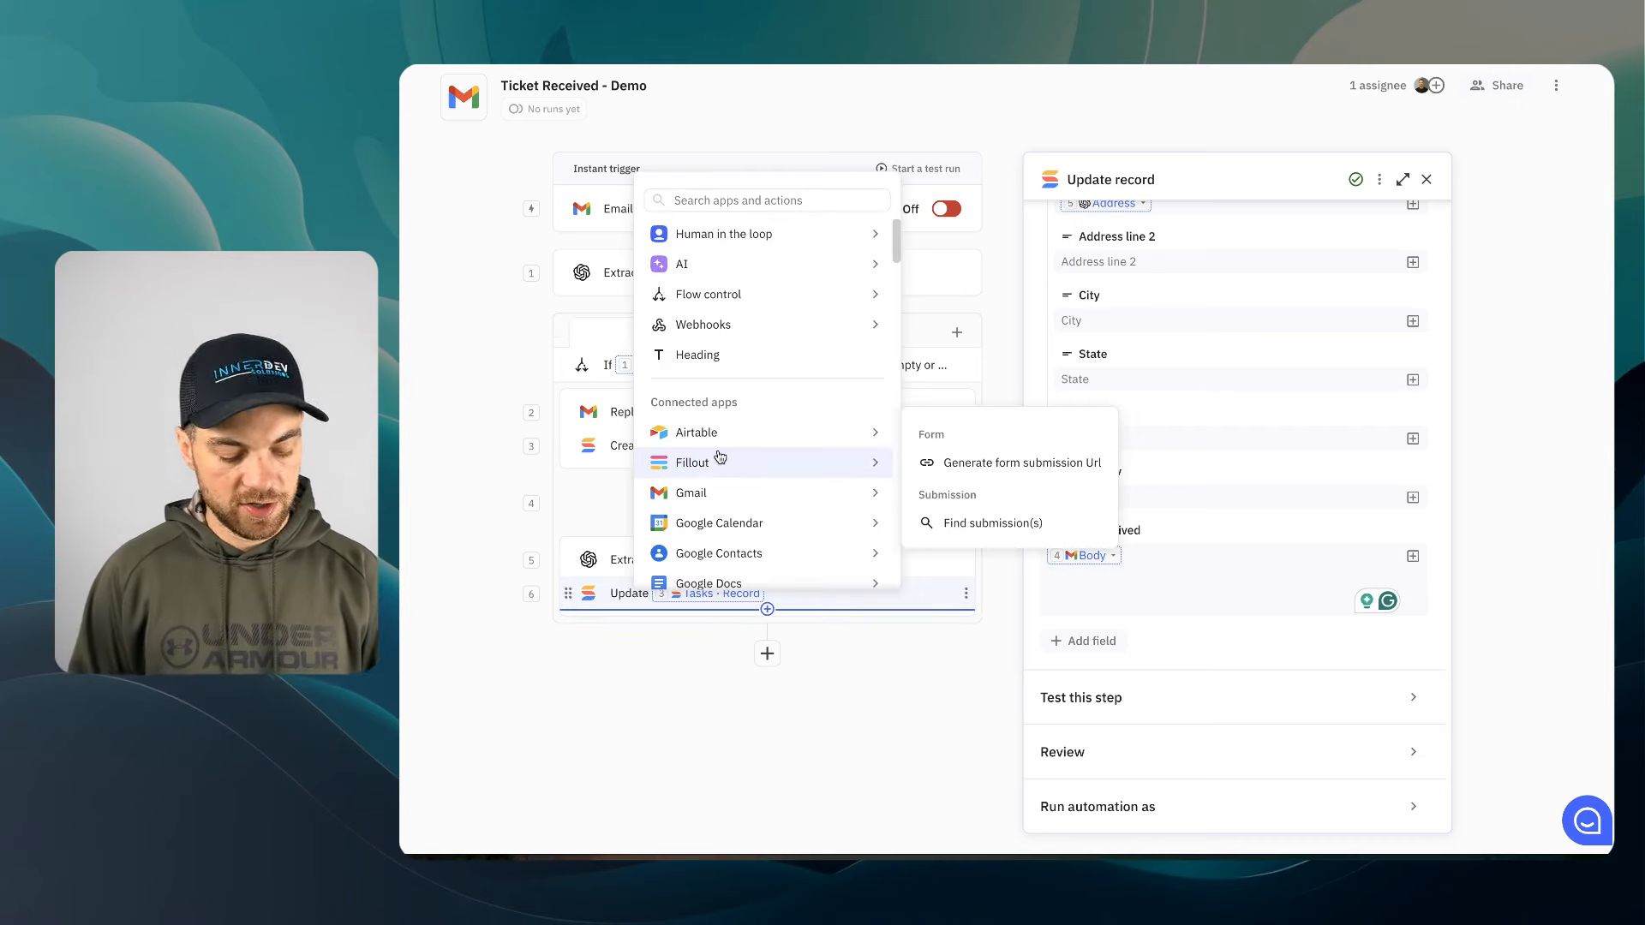
{"action": "type", "text": "slack"}
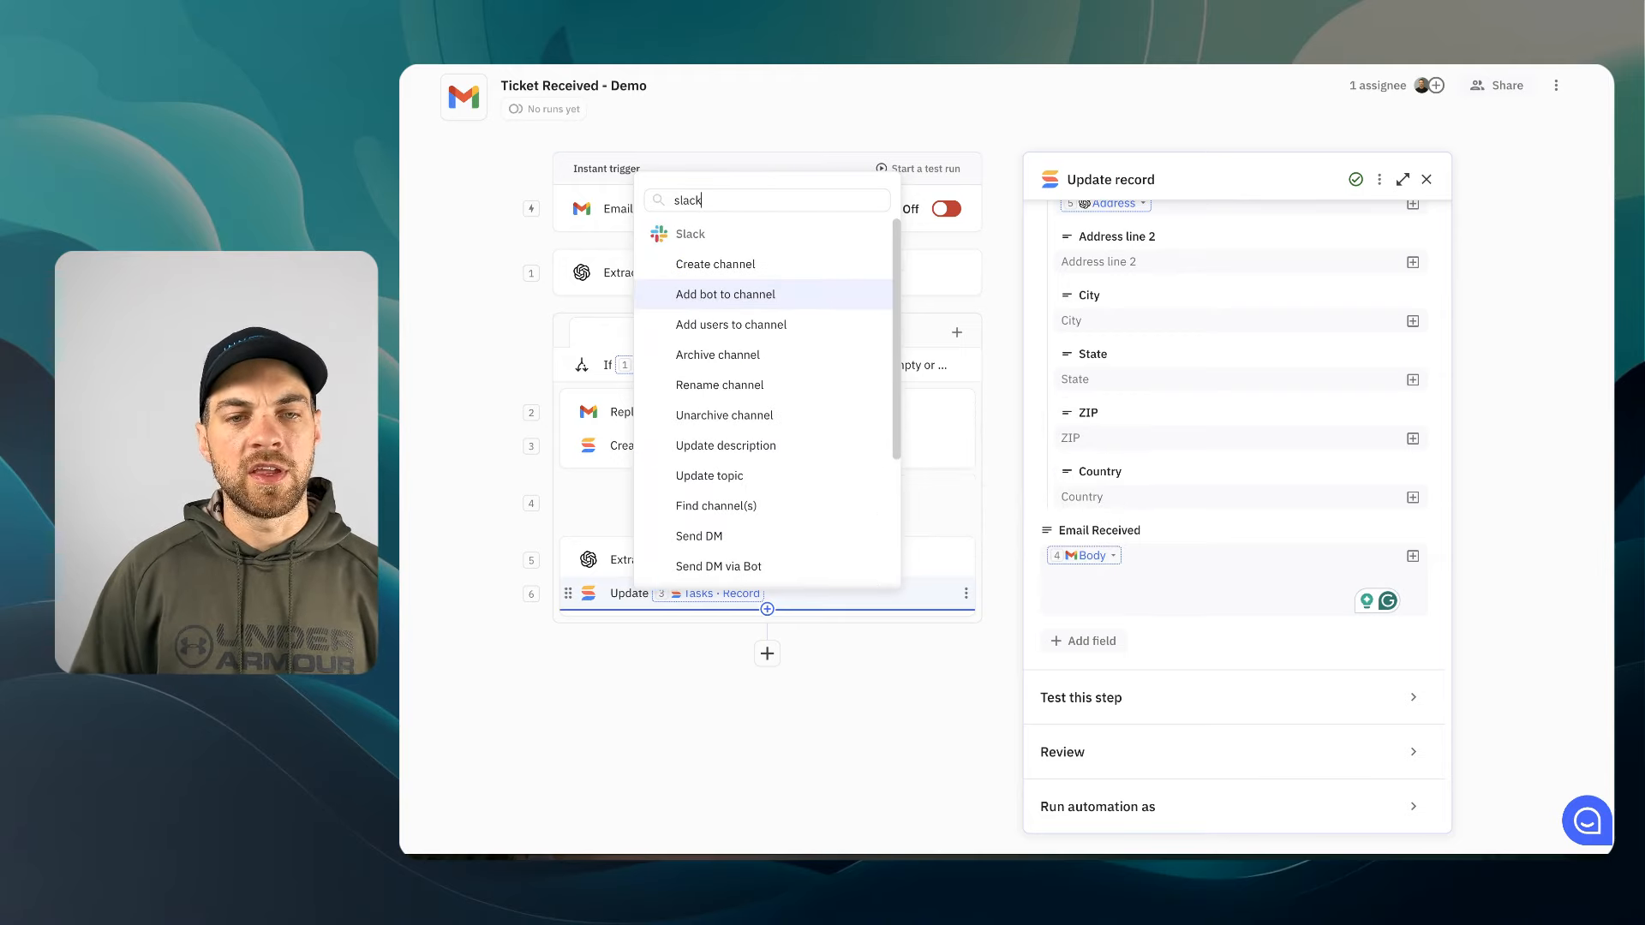
{"action": "scroll", "coordinate": [769, 450], "scroll_direction": "down", "scroll_amount": 1}
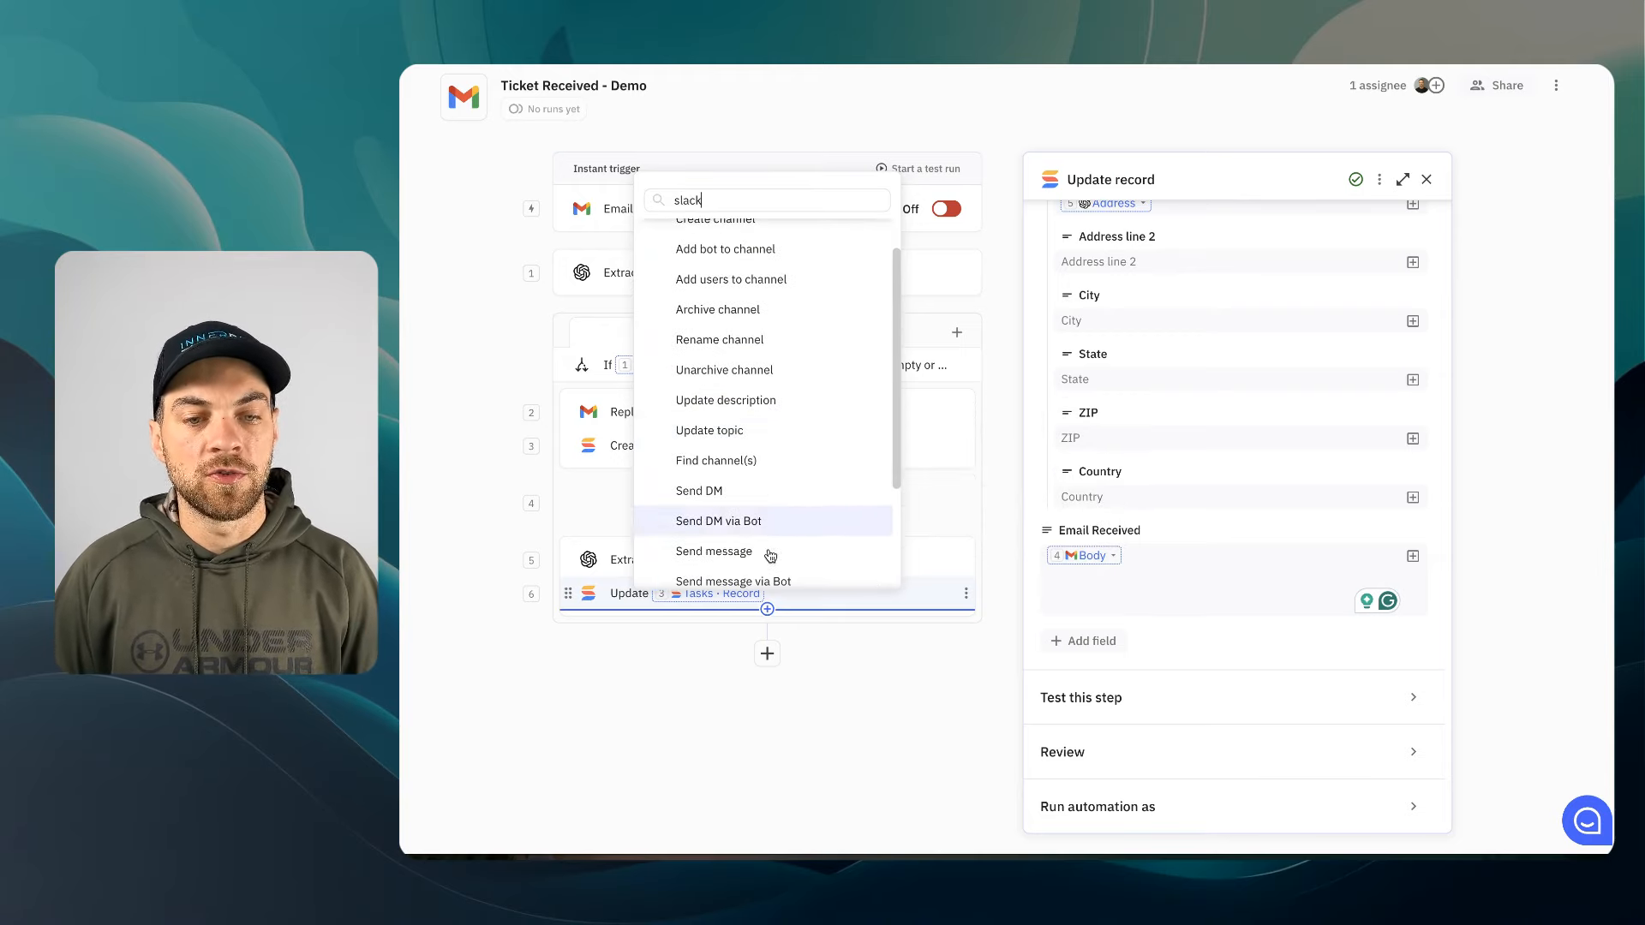
{"action": "left_click", "coordinate": [713, 530]}
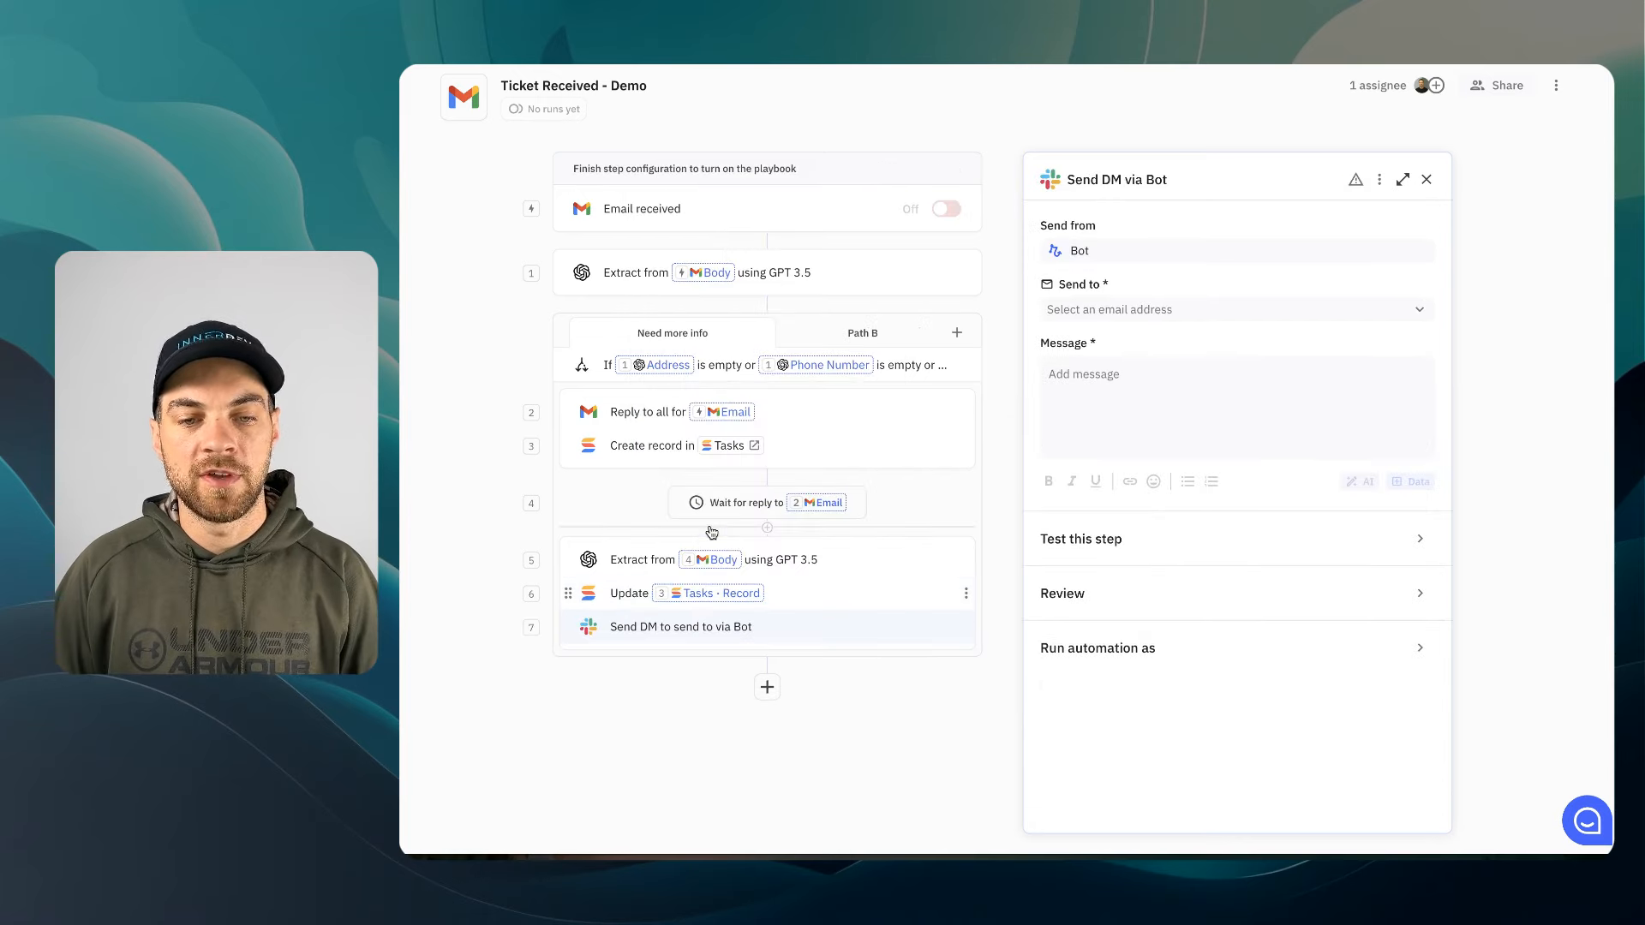
Address the DM to the recipient's email, saying details were received for a new ticket to review, schedule and assign, with the step 3 record's URL
{"action": "left_click", "coordinate": [1109, 316]}
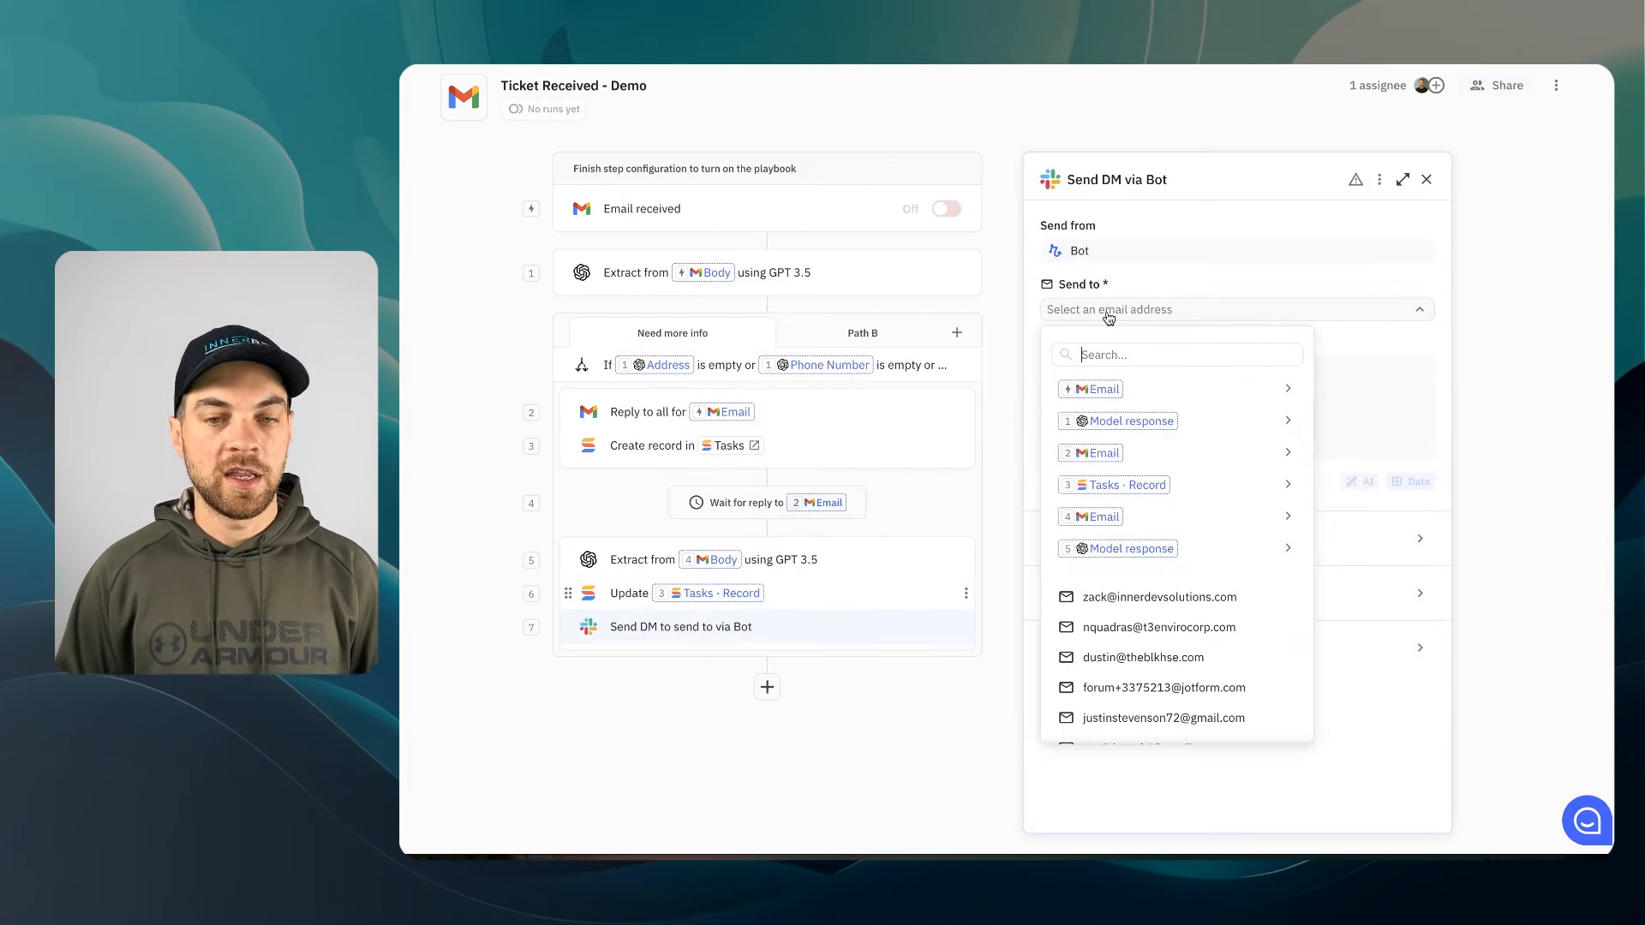
{"action": "left_click", "coordinate": [1159, 596]}
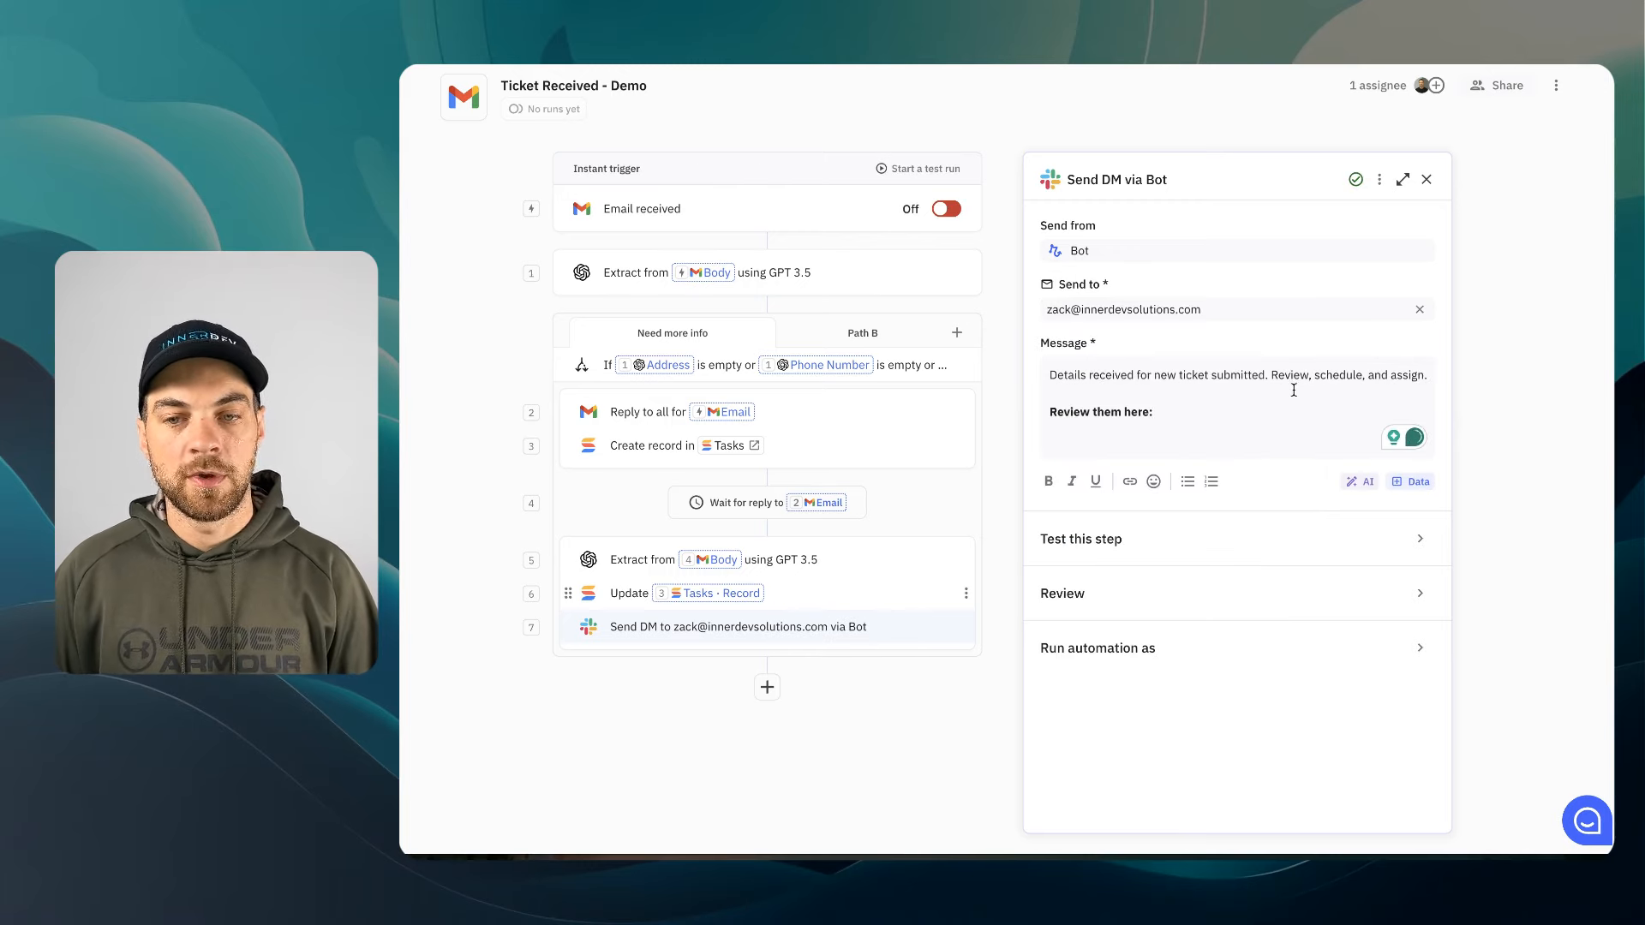
{"action": "left_click", "coordinate": [1102, 435]}
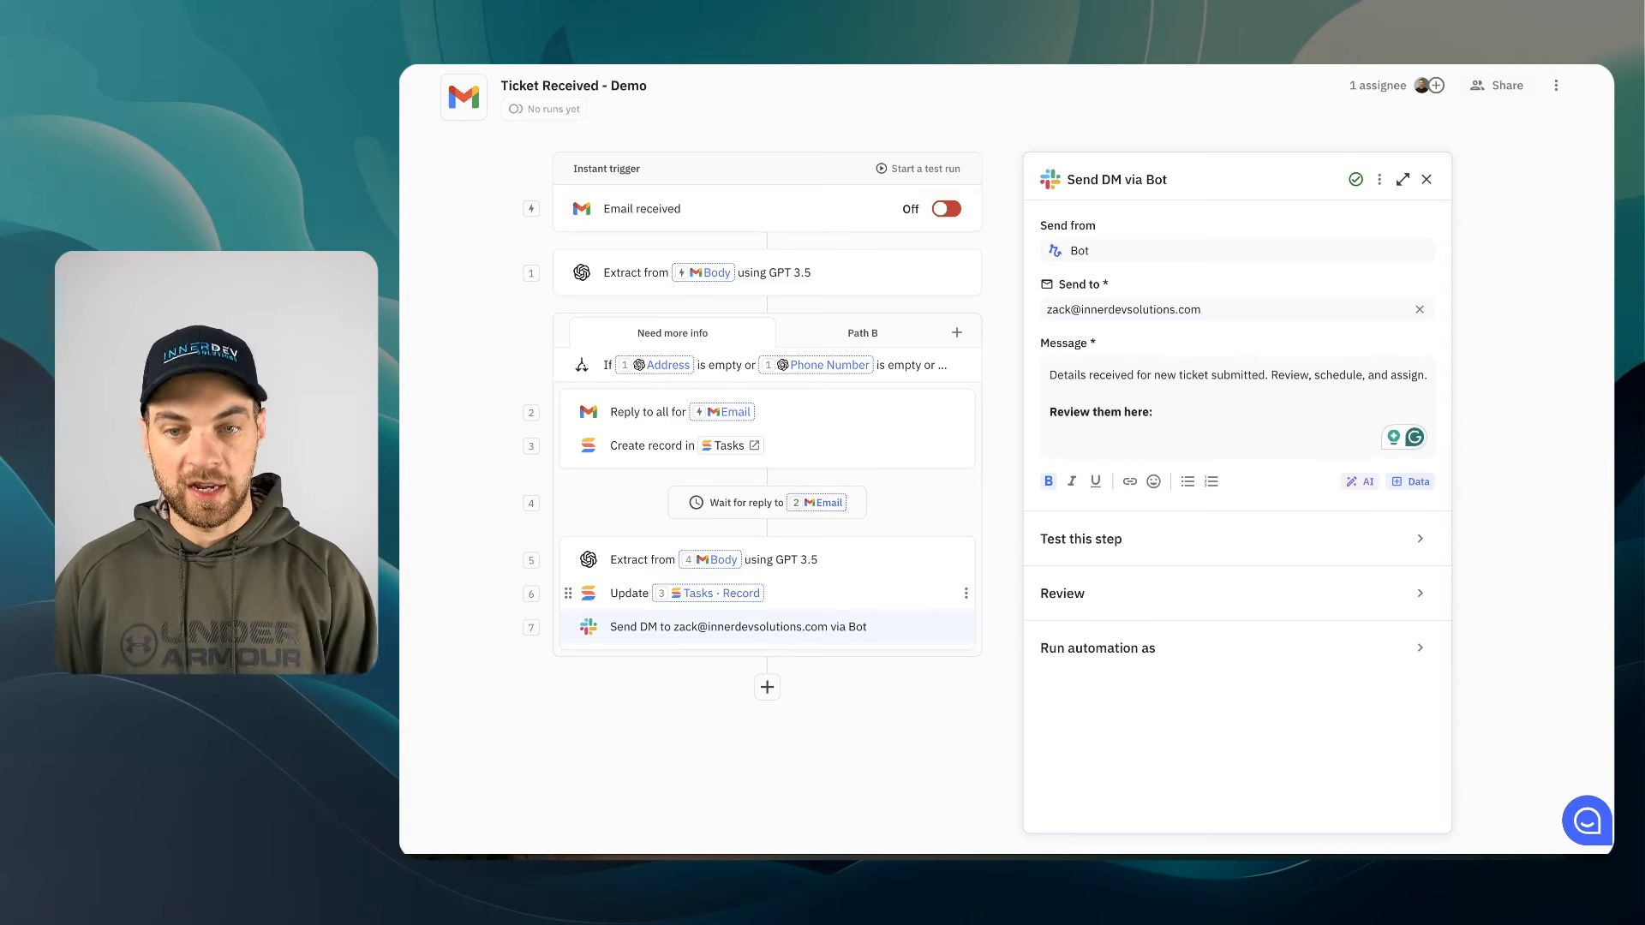
{"action": "left_click", "coordinate": [1410, 483]}
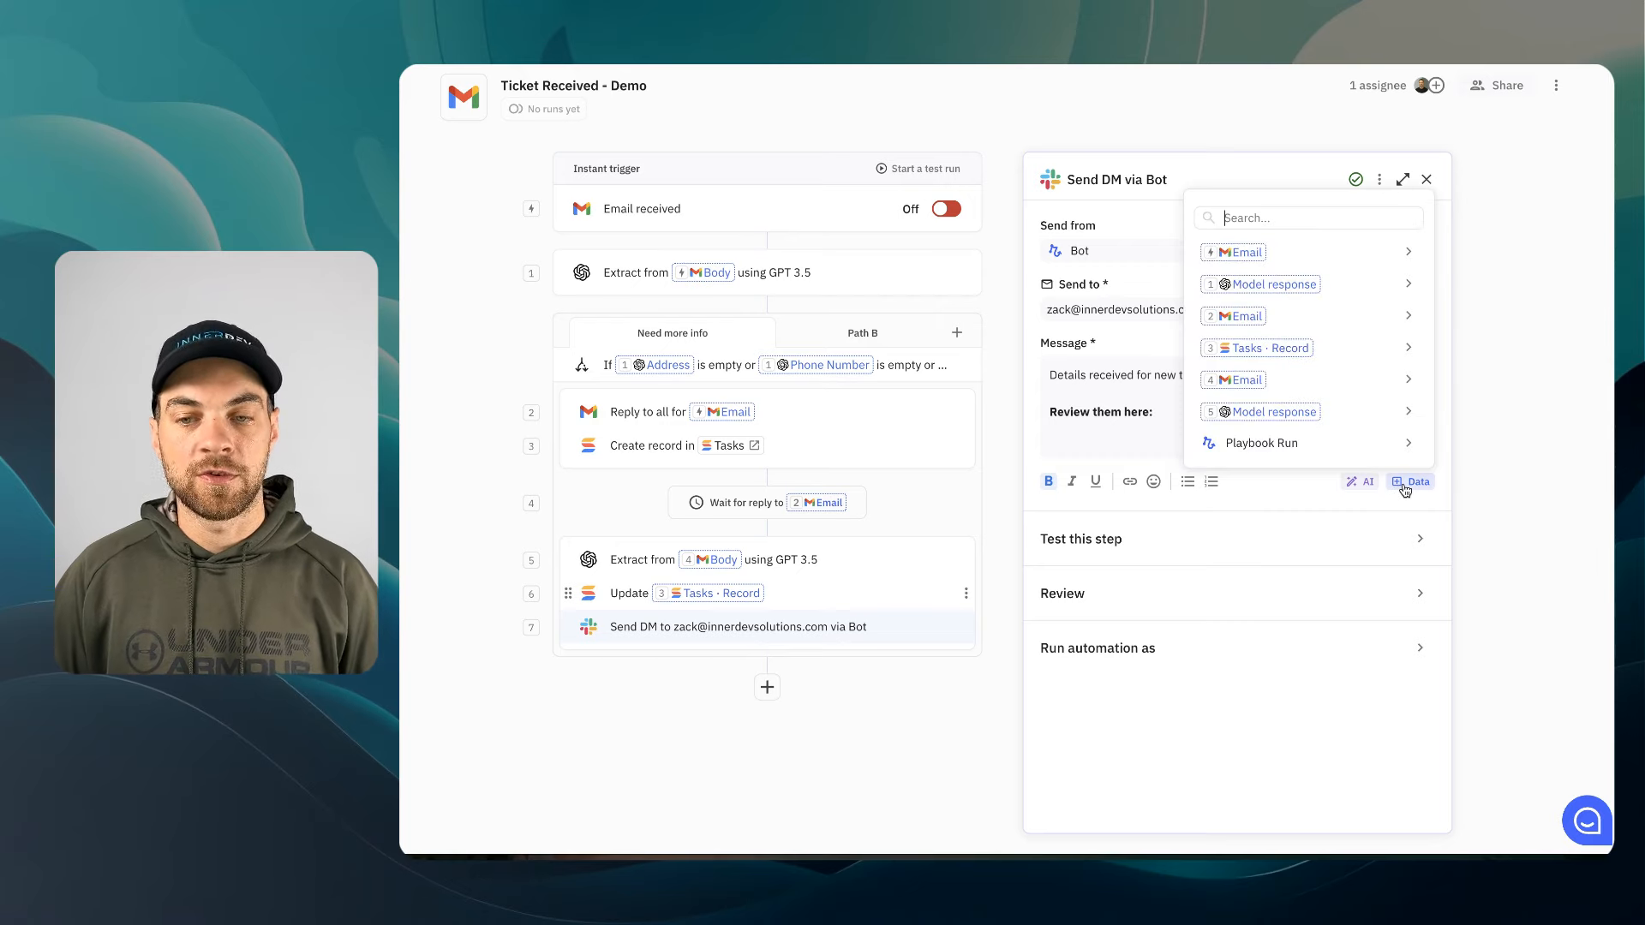
{"action": "mouse_move", "coordinate": [1262, 356]}
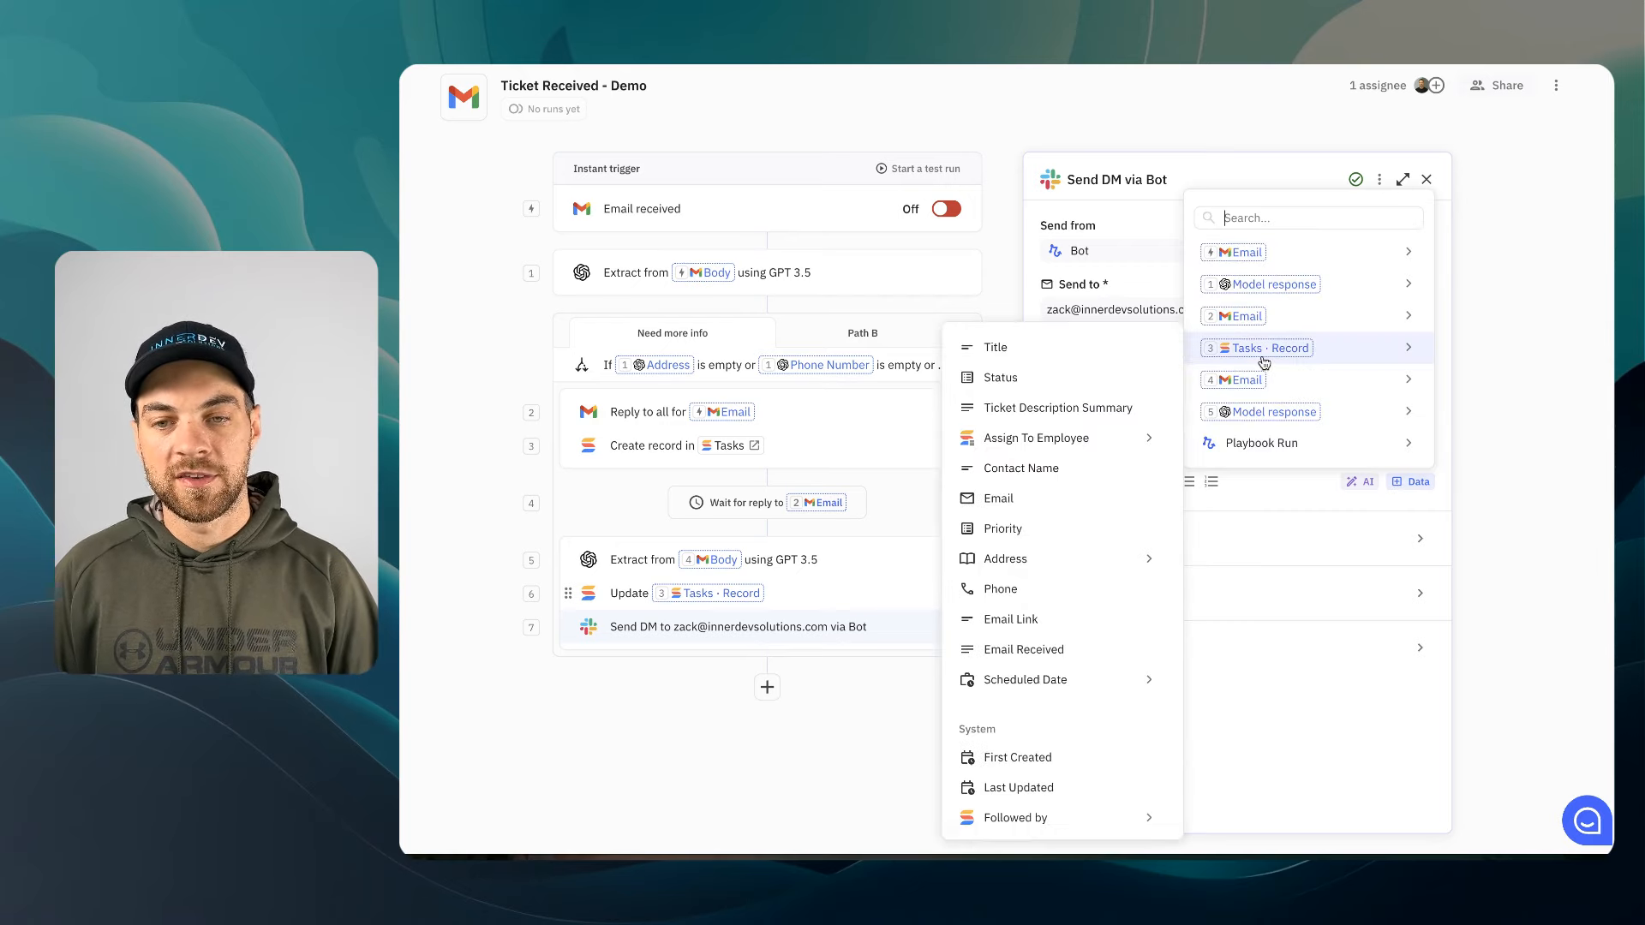
{"action": "scroll", "coordinate": [1063, 686], "scroll_direction": "down", "scroll_amount": 2}
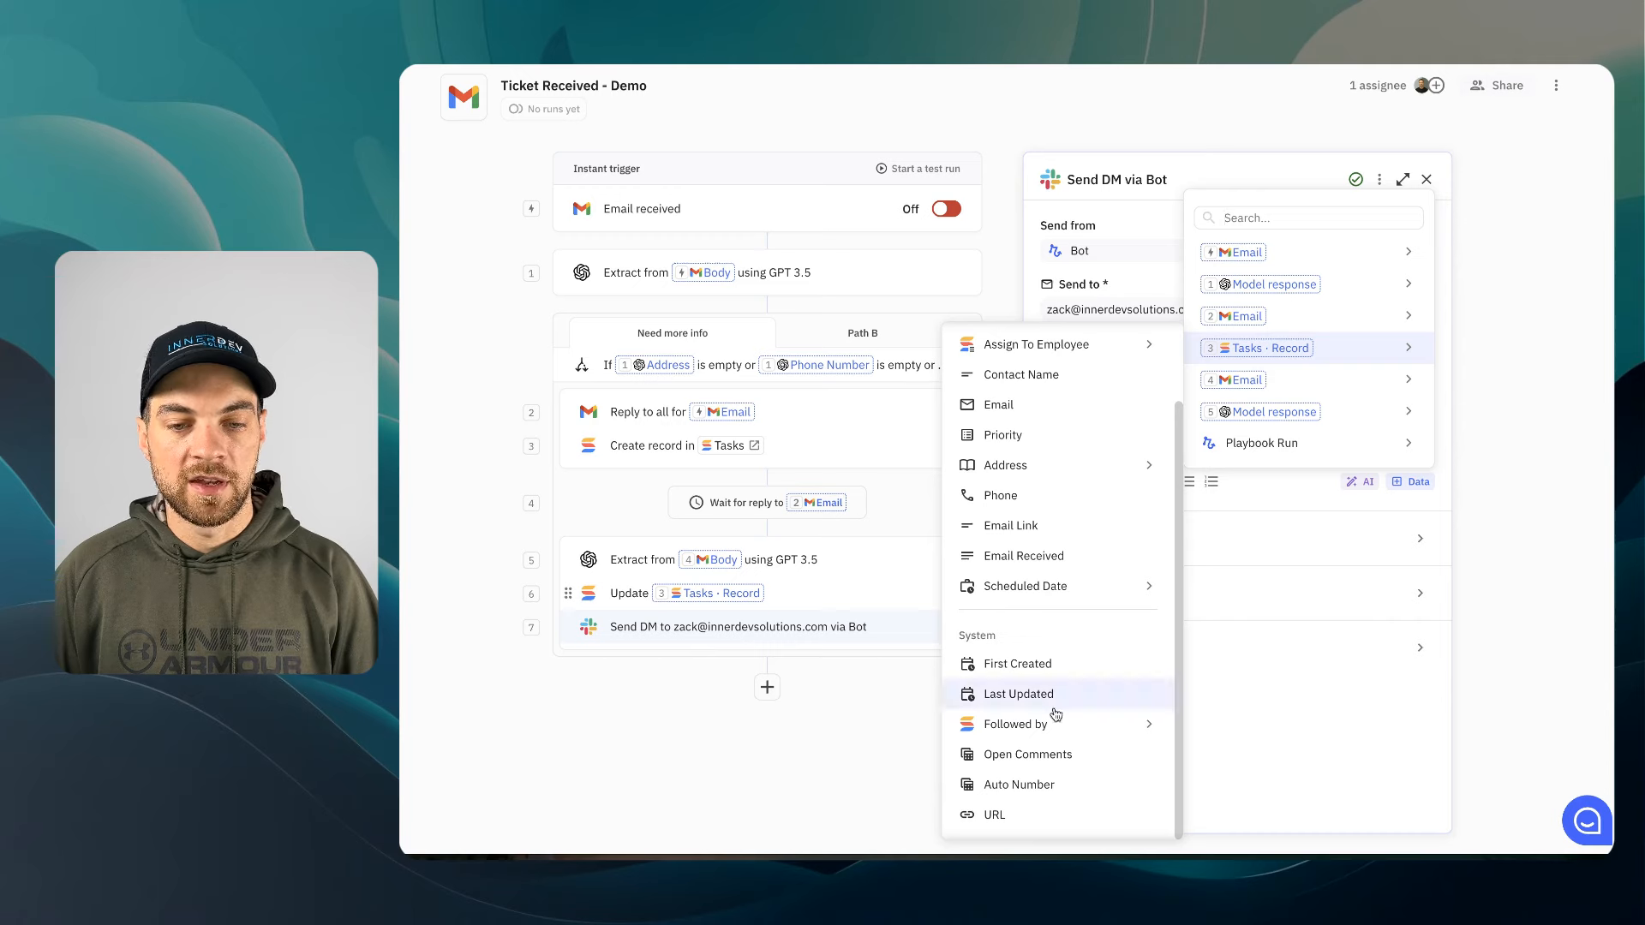
{"action": "left_click", "coordinate": [1021, 815]}
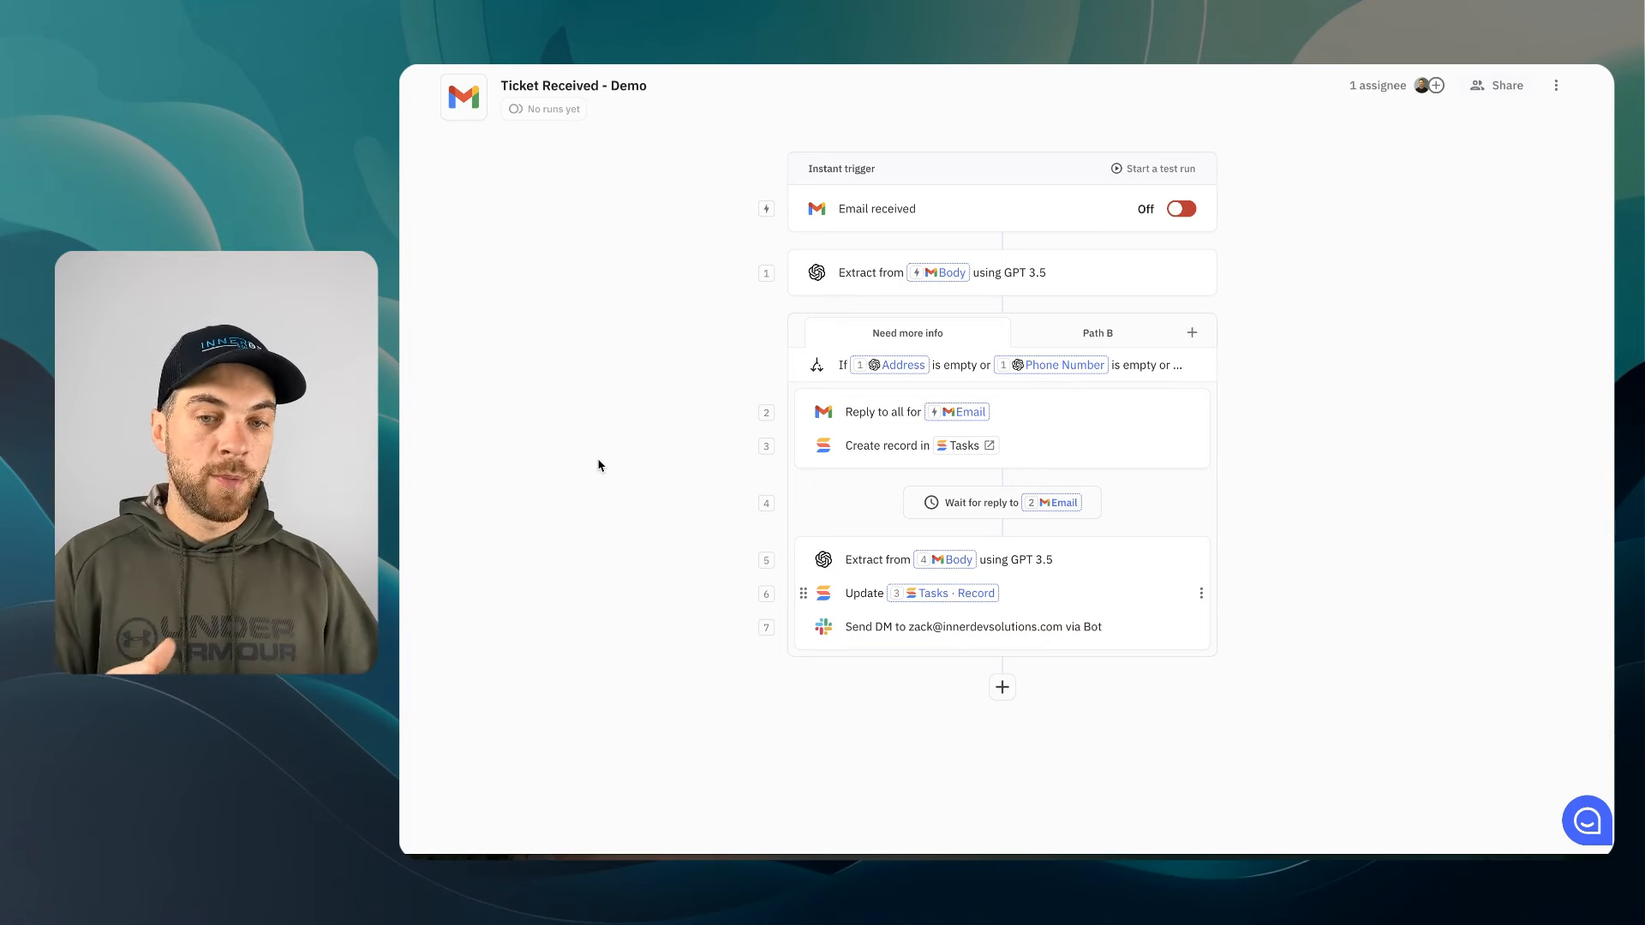
Rename Path B, followed when no other path matches, as "Received all info"
{"action": "left_click", "coordinate": [1129, 334]}
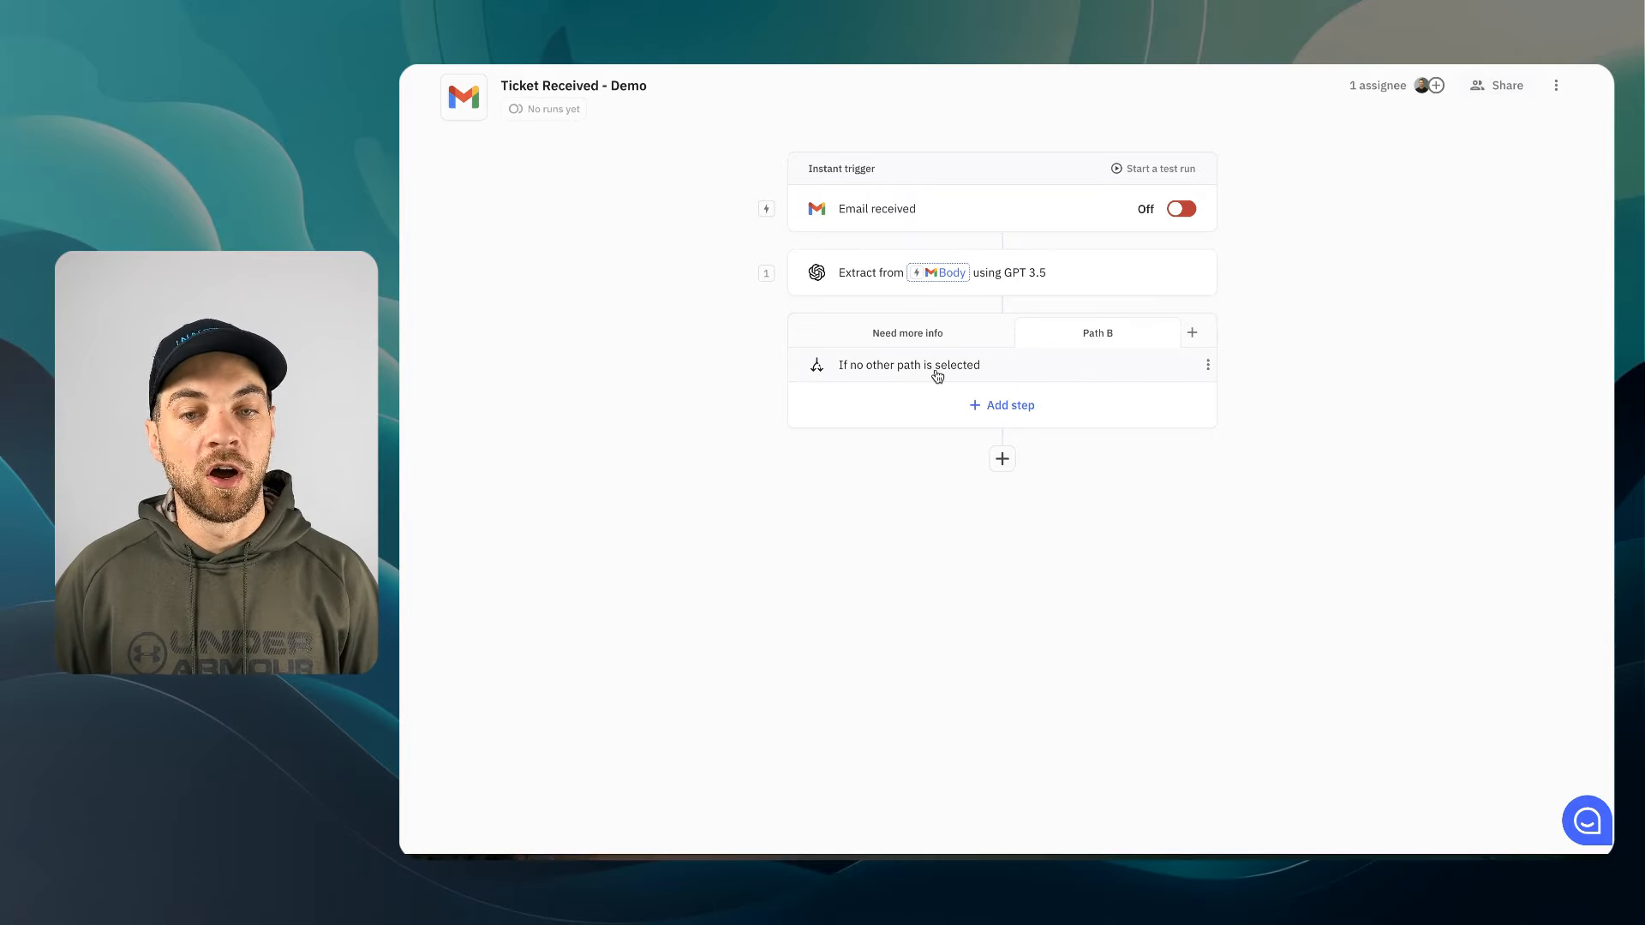
{"action": "left_click", "coordinate": [936, 371]}
{"action": "left_click", "coordinate": [1181, 251]}
{"action": "type", "text": "Received all info"}
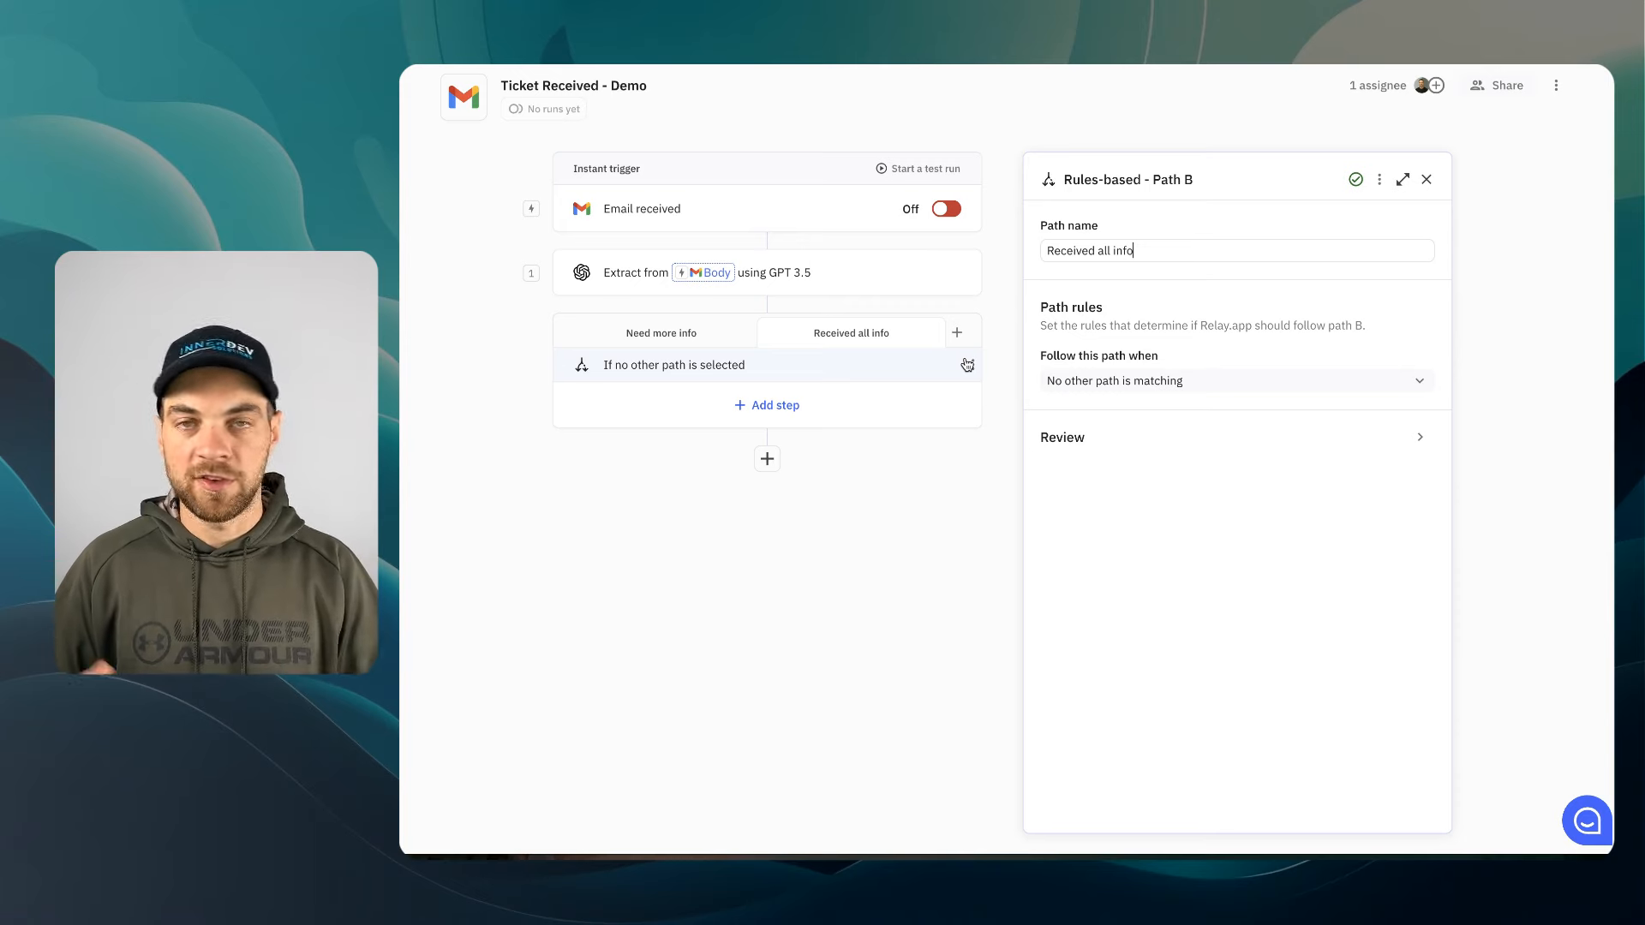
Add a Gmail Reply to all step to the Received all info path, replying to the trigger email
{"action": "left_click", "coordinate": [788, 413]}
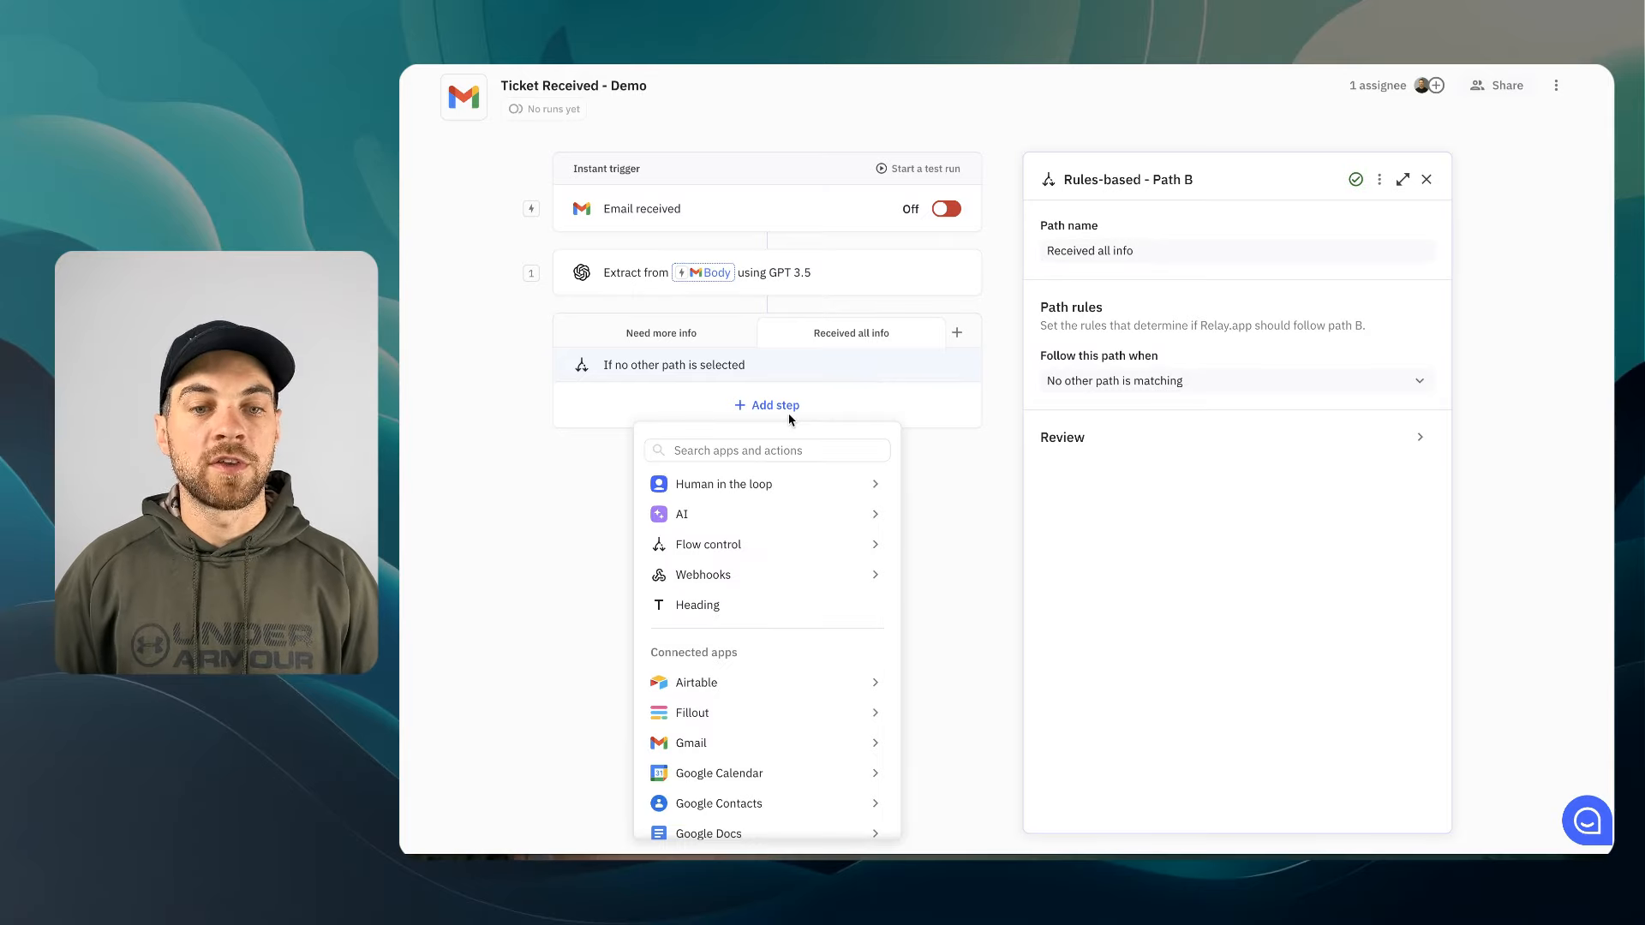
{"action": "mouse_move", "coordinate": [695, 747]}
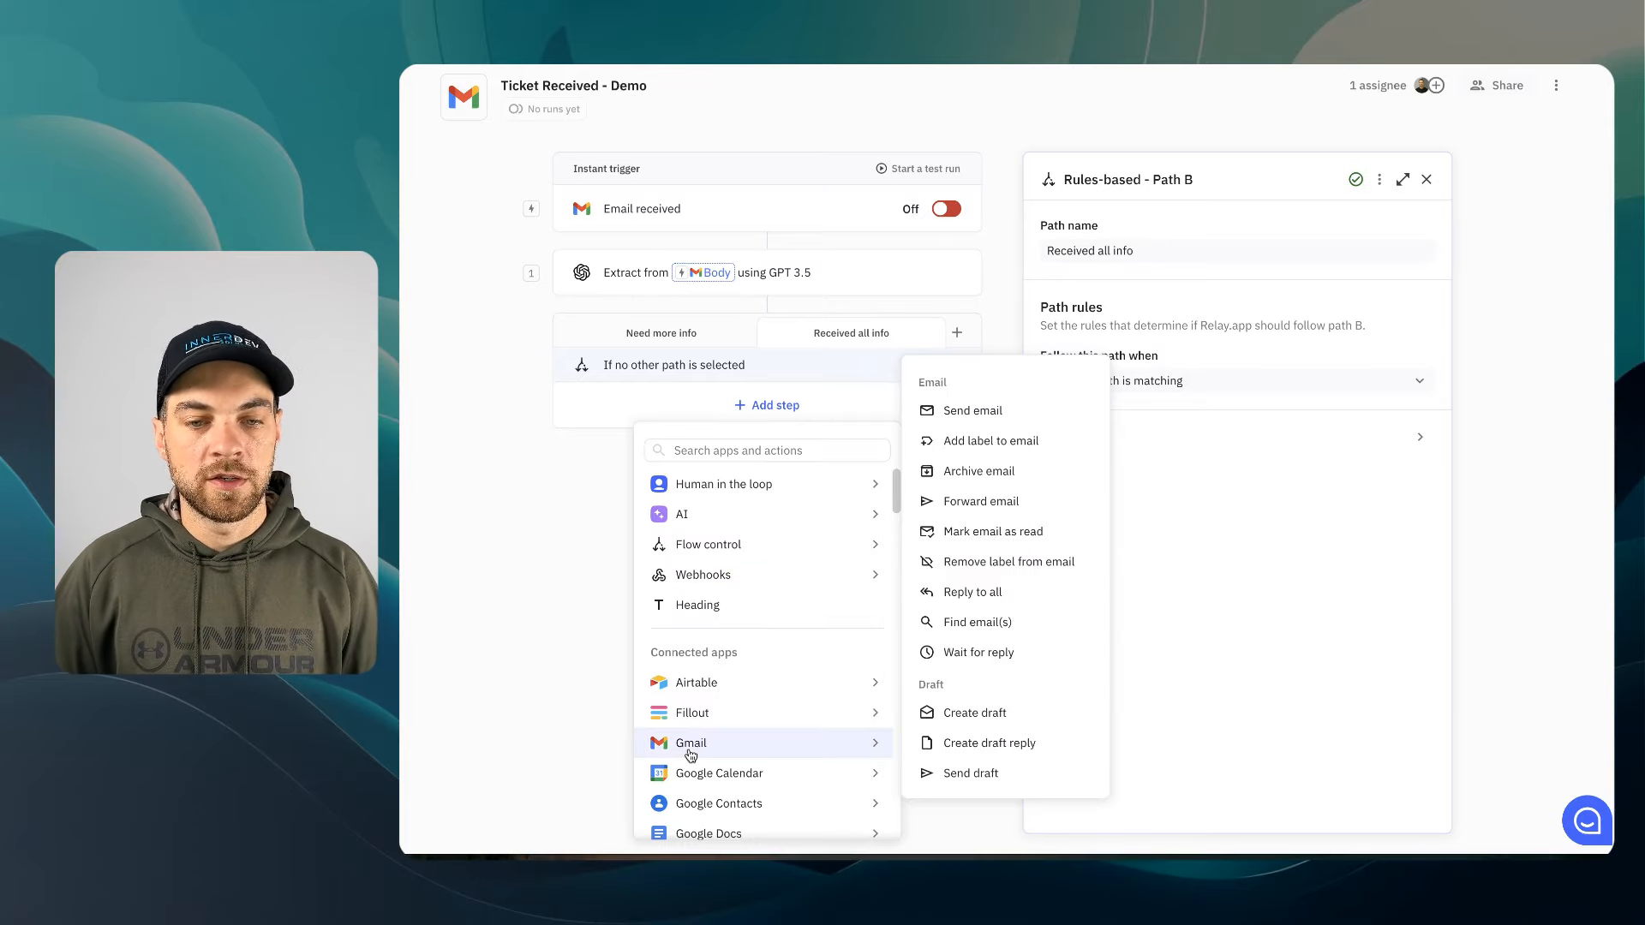
{"action": "left_click", "coordinate": [978, 607]}
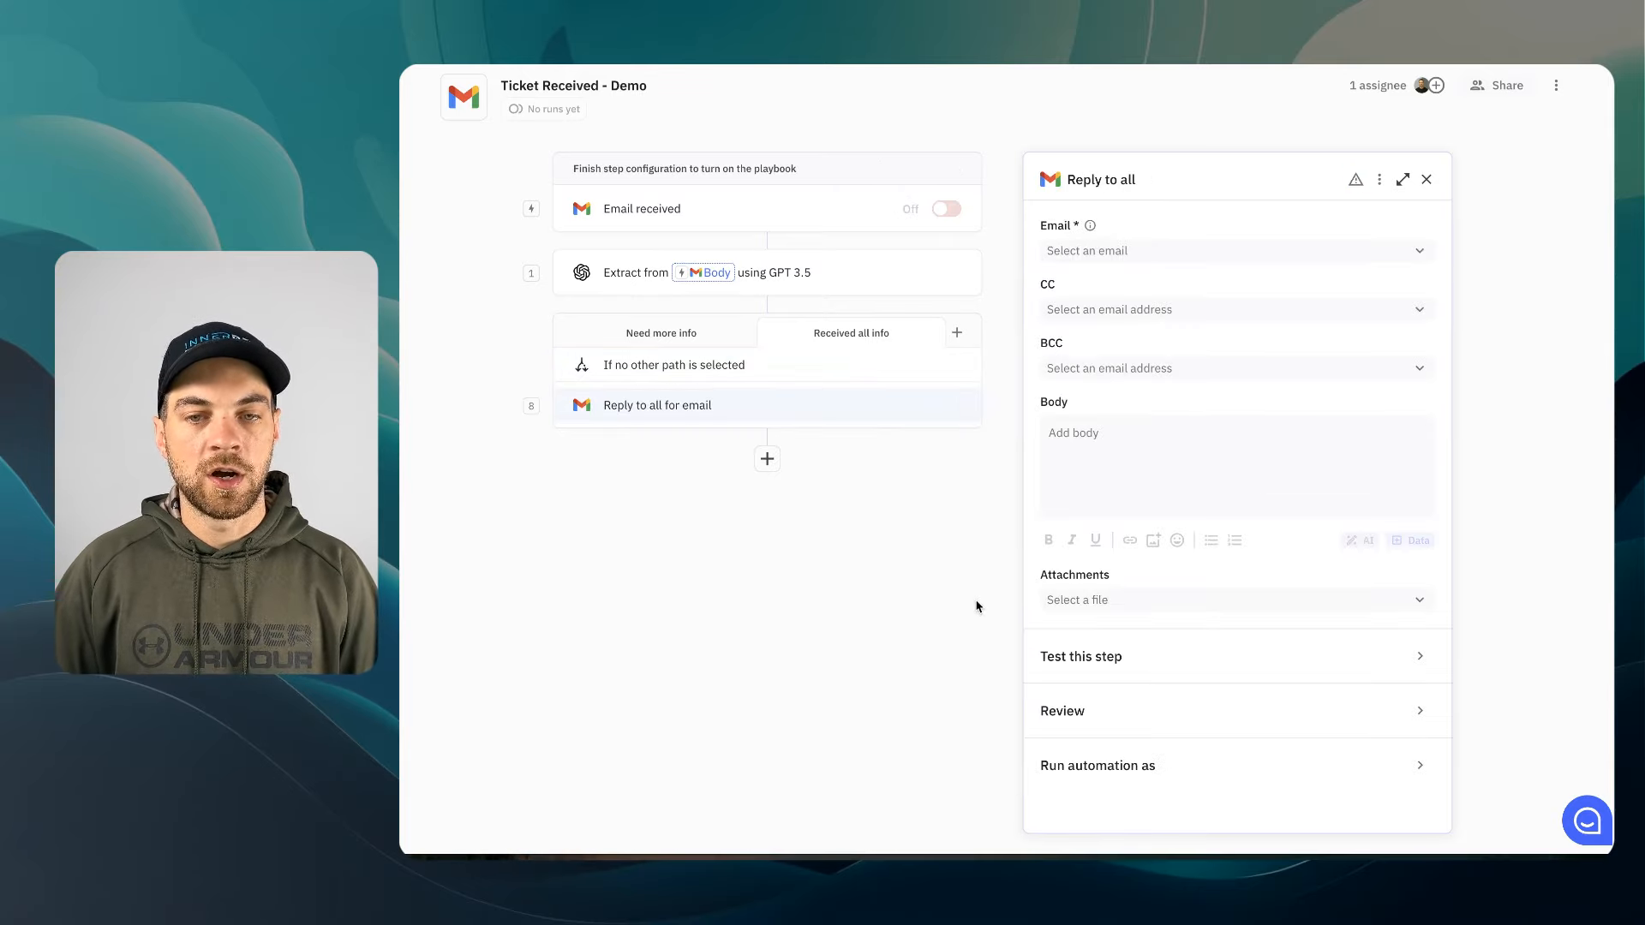
{"action": "left_click", "coordinate": [1170, 257]}
{"action": "left_click", "coordinate": [1118, 361]}
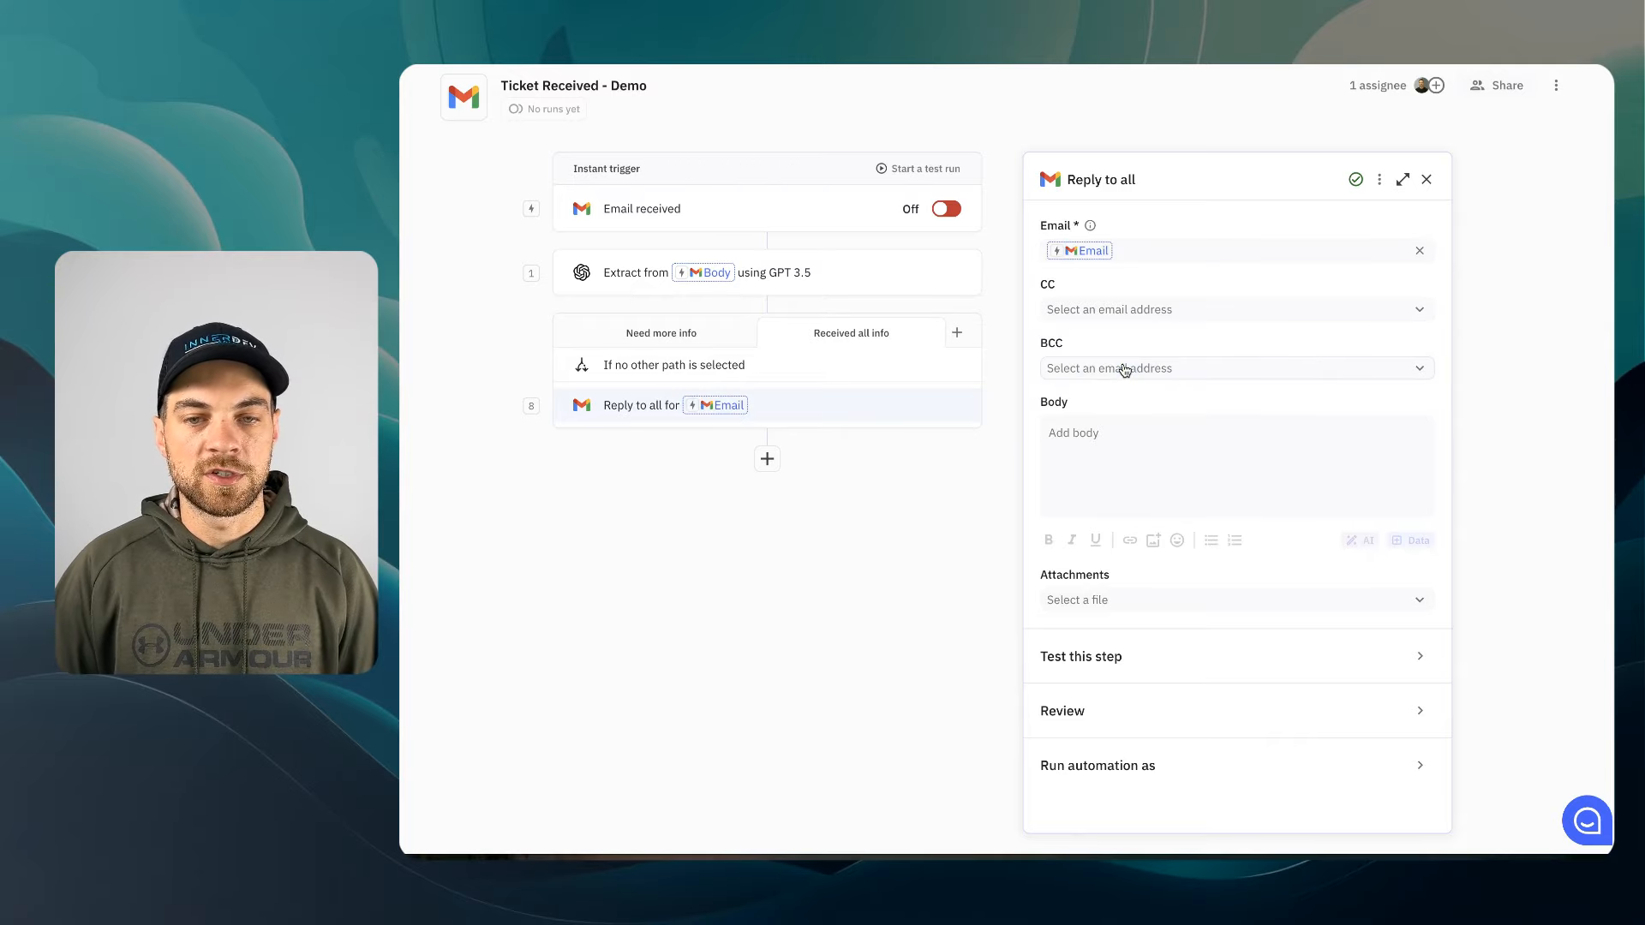
Write the reply body thanking for the email, promising a call and listing Details, greeting the trigger email's sender by first name
{"action": "left_click", "coordinate": [1120, 455]}
{"action": "type", "text": "Hi First name,  Thank you for your email. We will call you soon.  Details: Address: Address Phone: Phone Number Problem: Problem  Thanks,"}
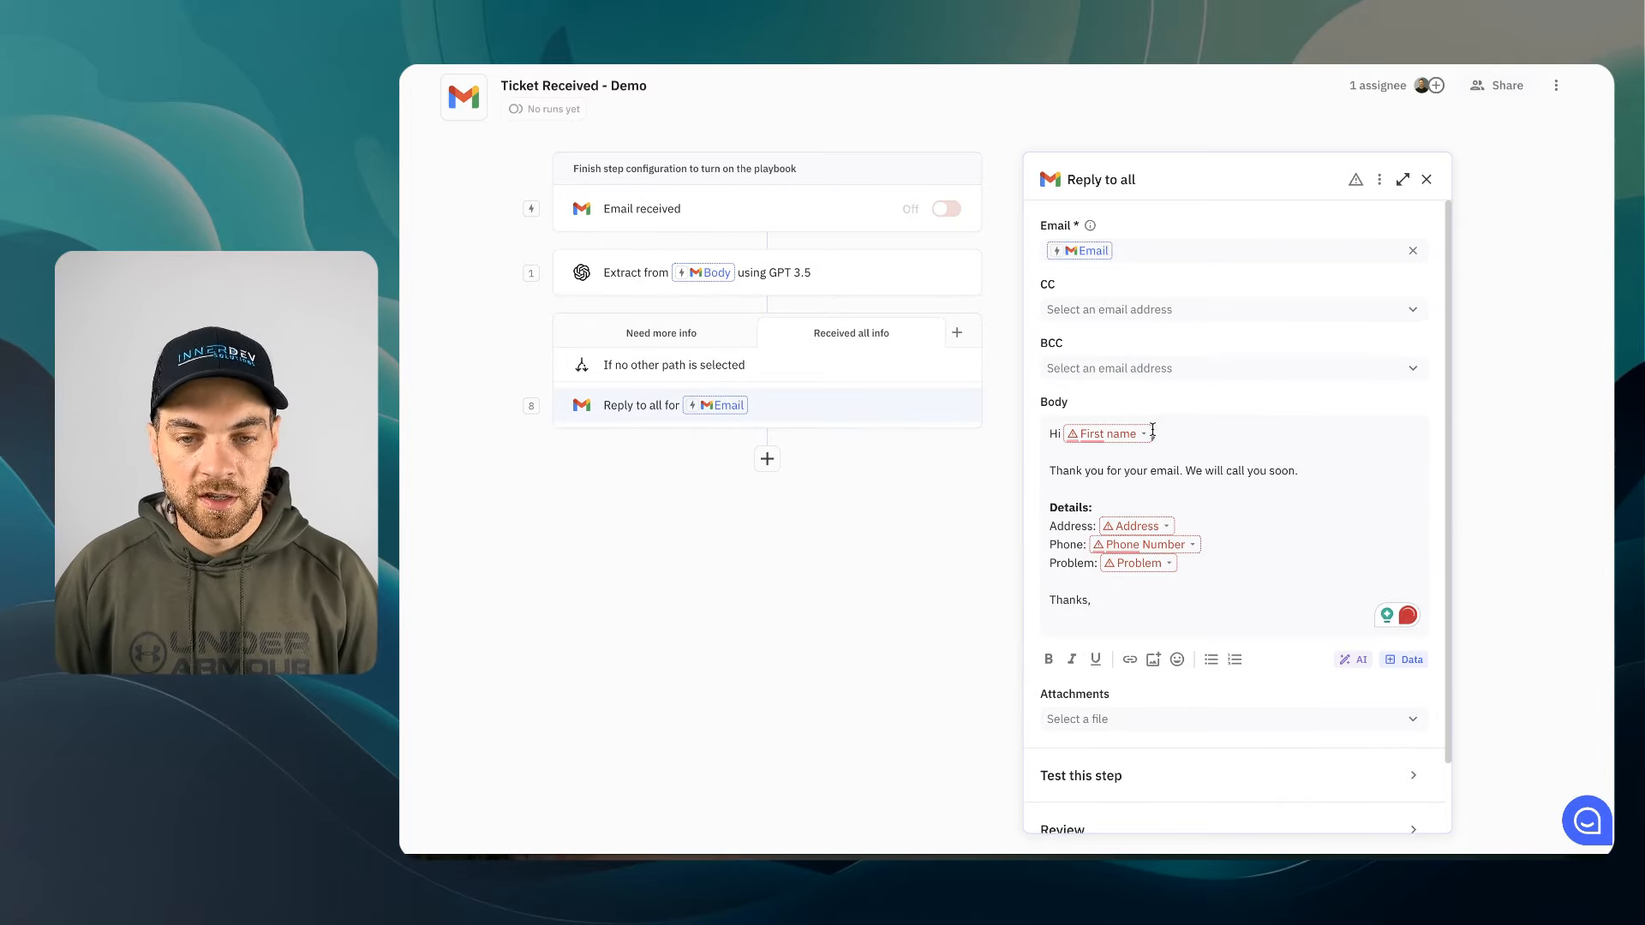
{"action": "key", "text": "BackSpace"}
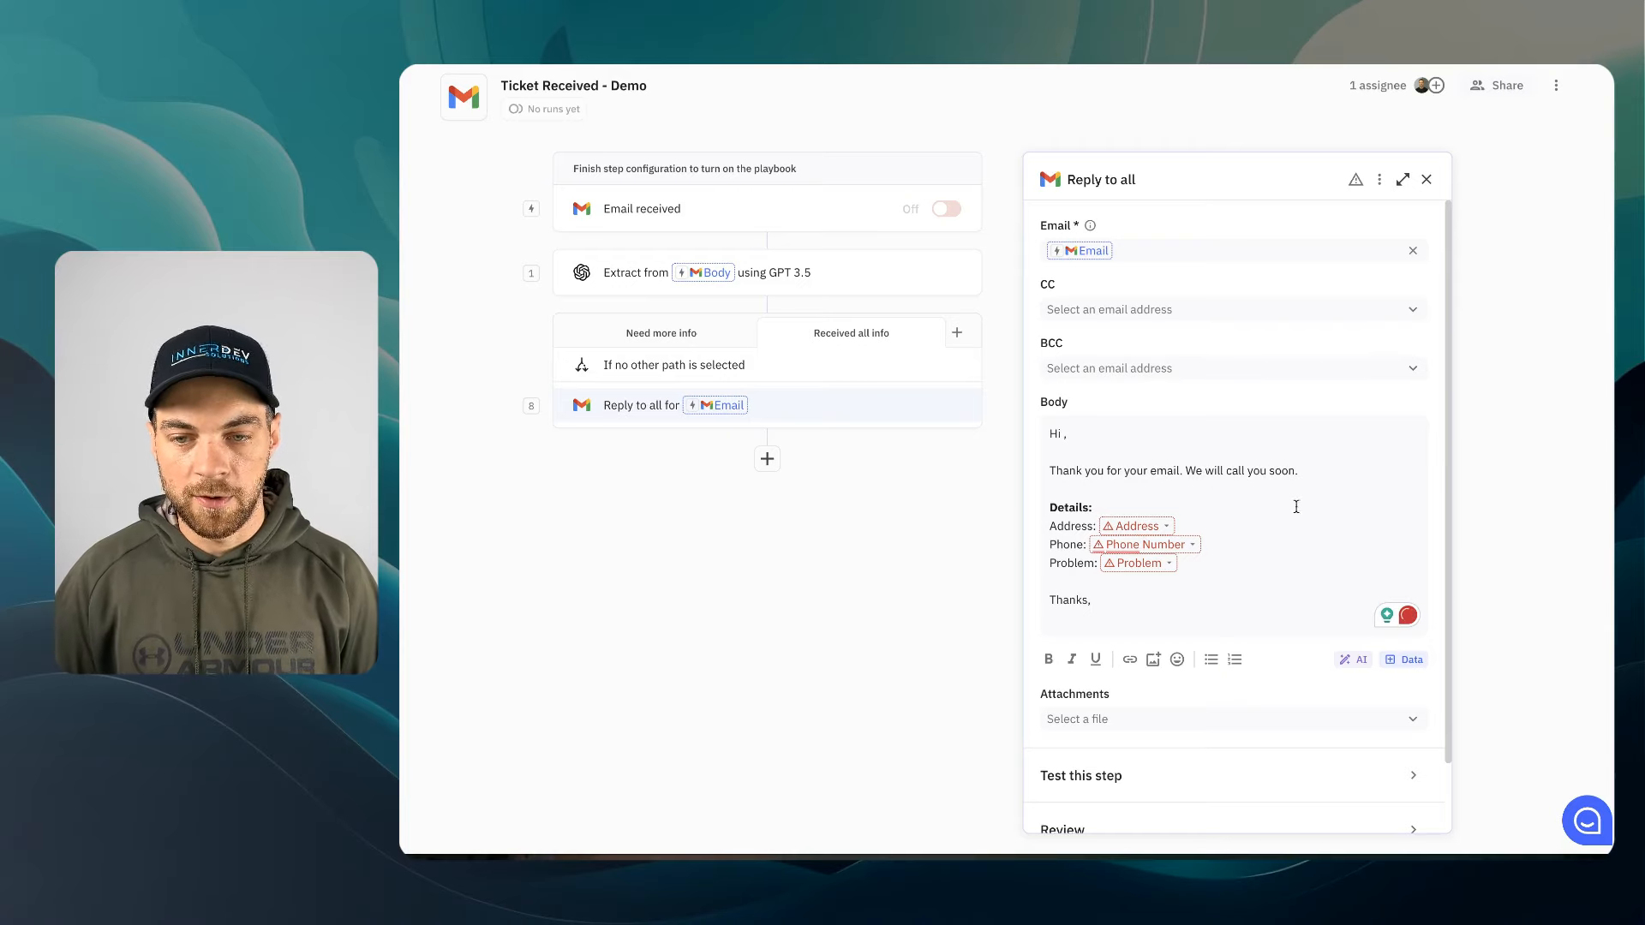
{"action": "left_click", "coordinate": [1406, 660]}
{"action": "mouse_move", "coordinate": [1274, 566]}
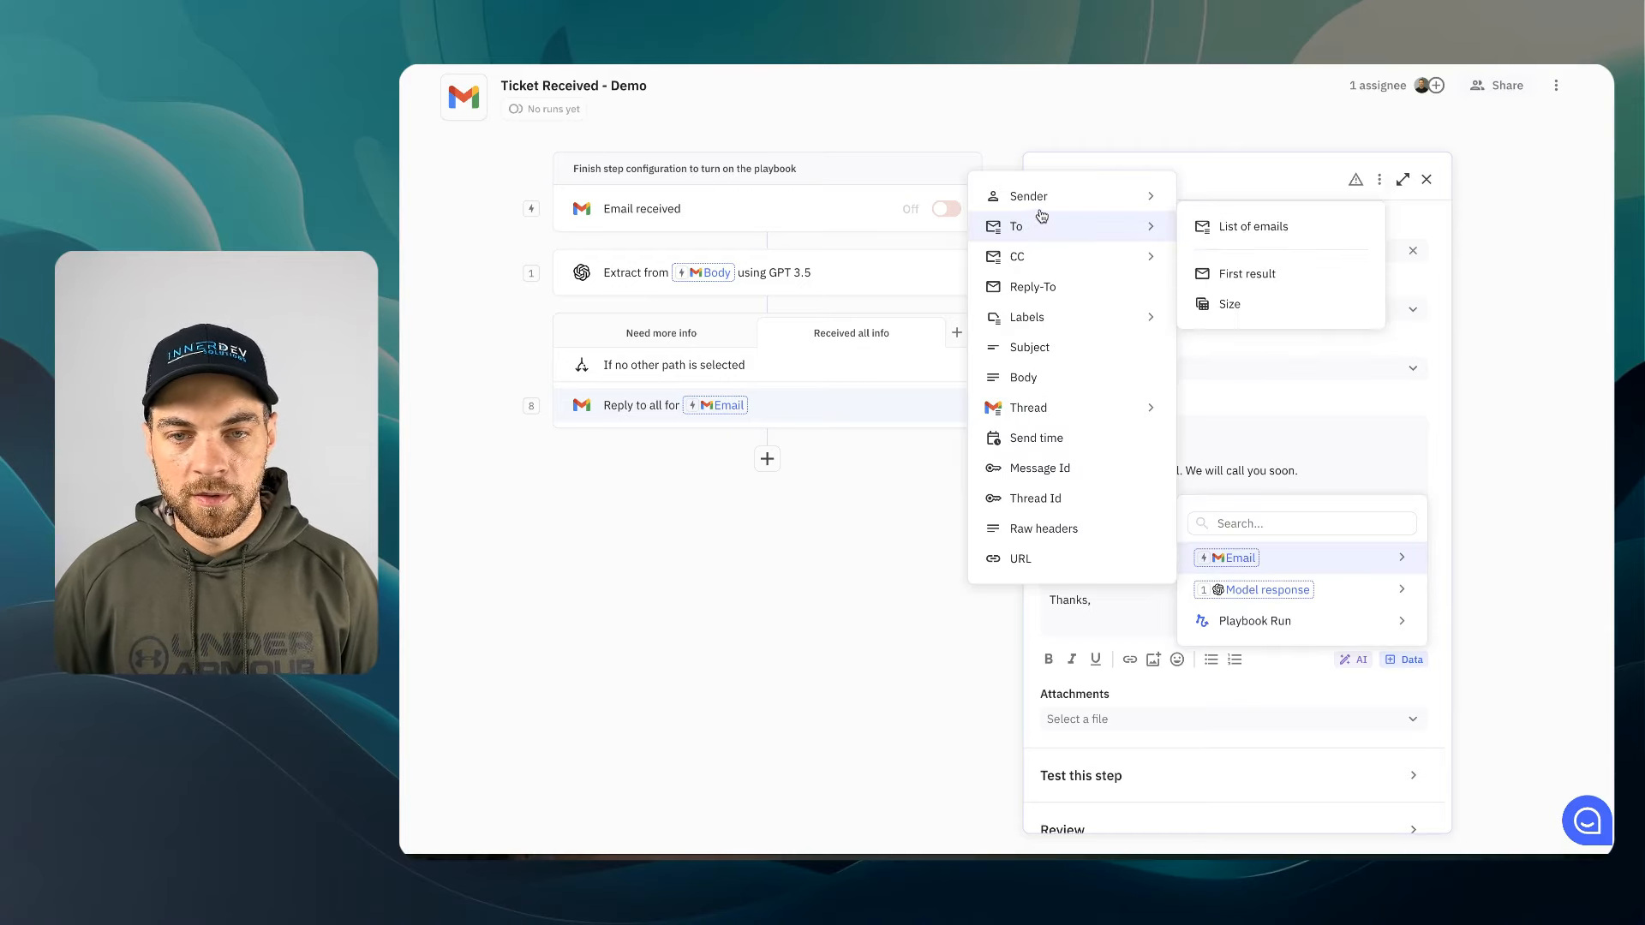
{"action": "mouse_move", "coordinate": [1071, 197]}
{"action": "left_click", "coordinate": [1234, 224]}
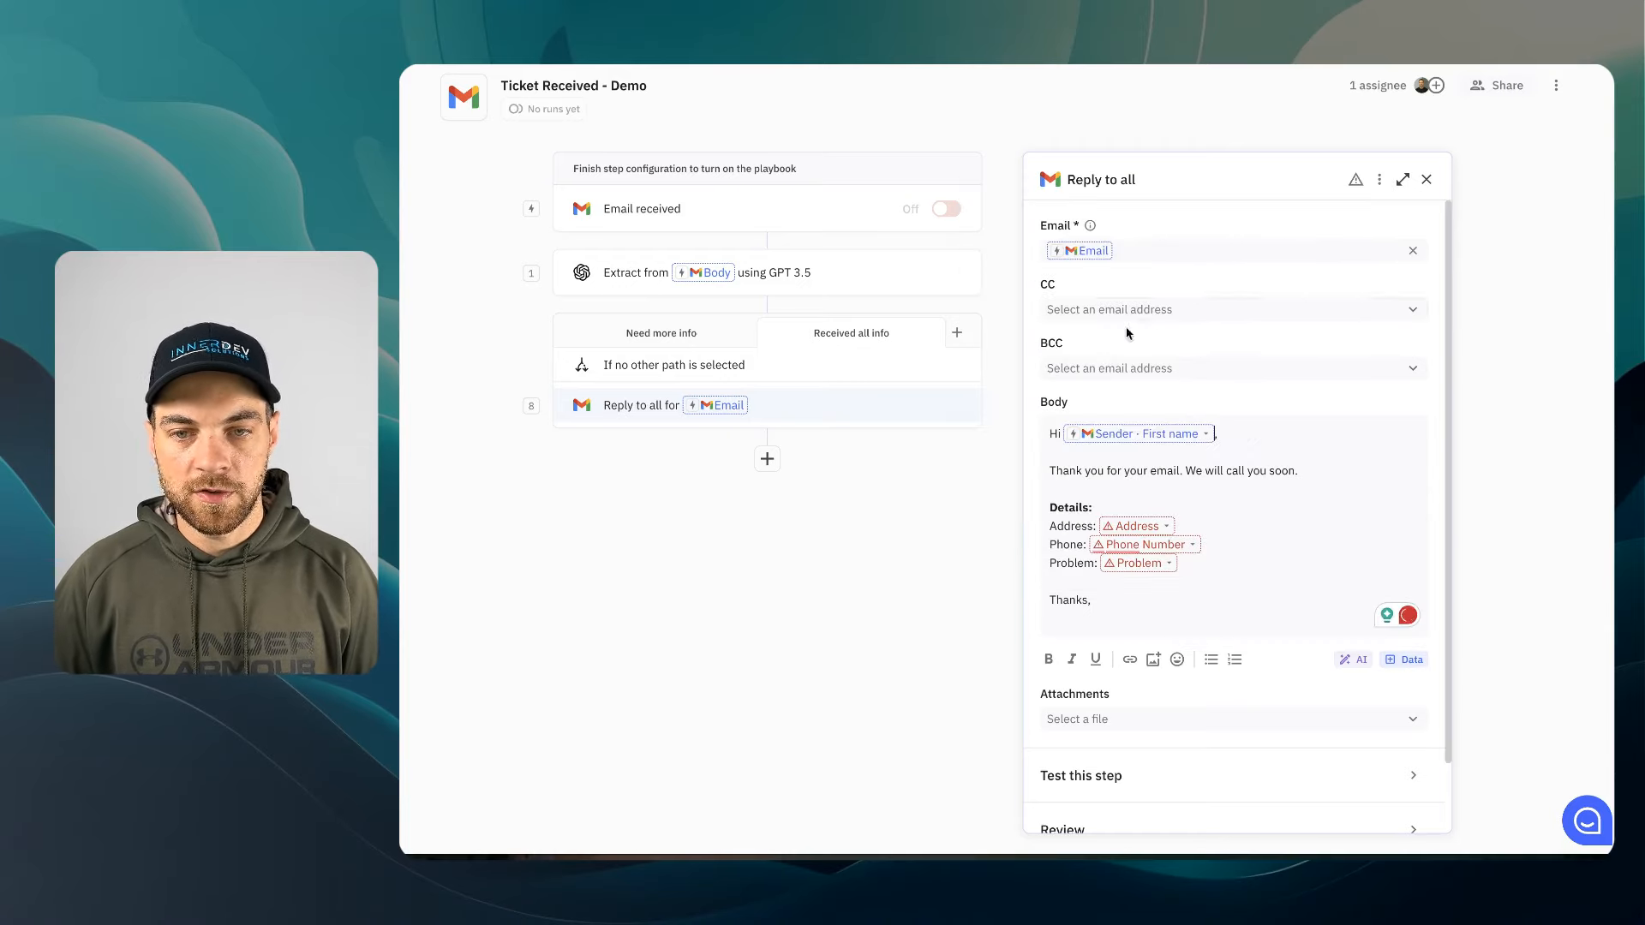
Replace the Address, Phone and Problem placeholders in the reply body with the model response's Address, Phone Number and Problem or Issue
{"action": "left_click", "coordinate": [1197, 529]}
{"action": "left_click", "coordinate": [1154, 532]}
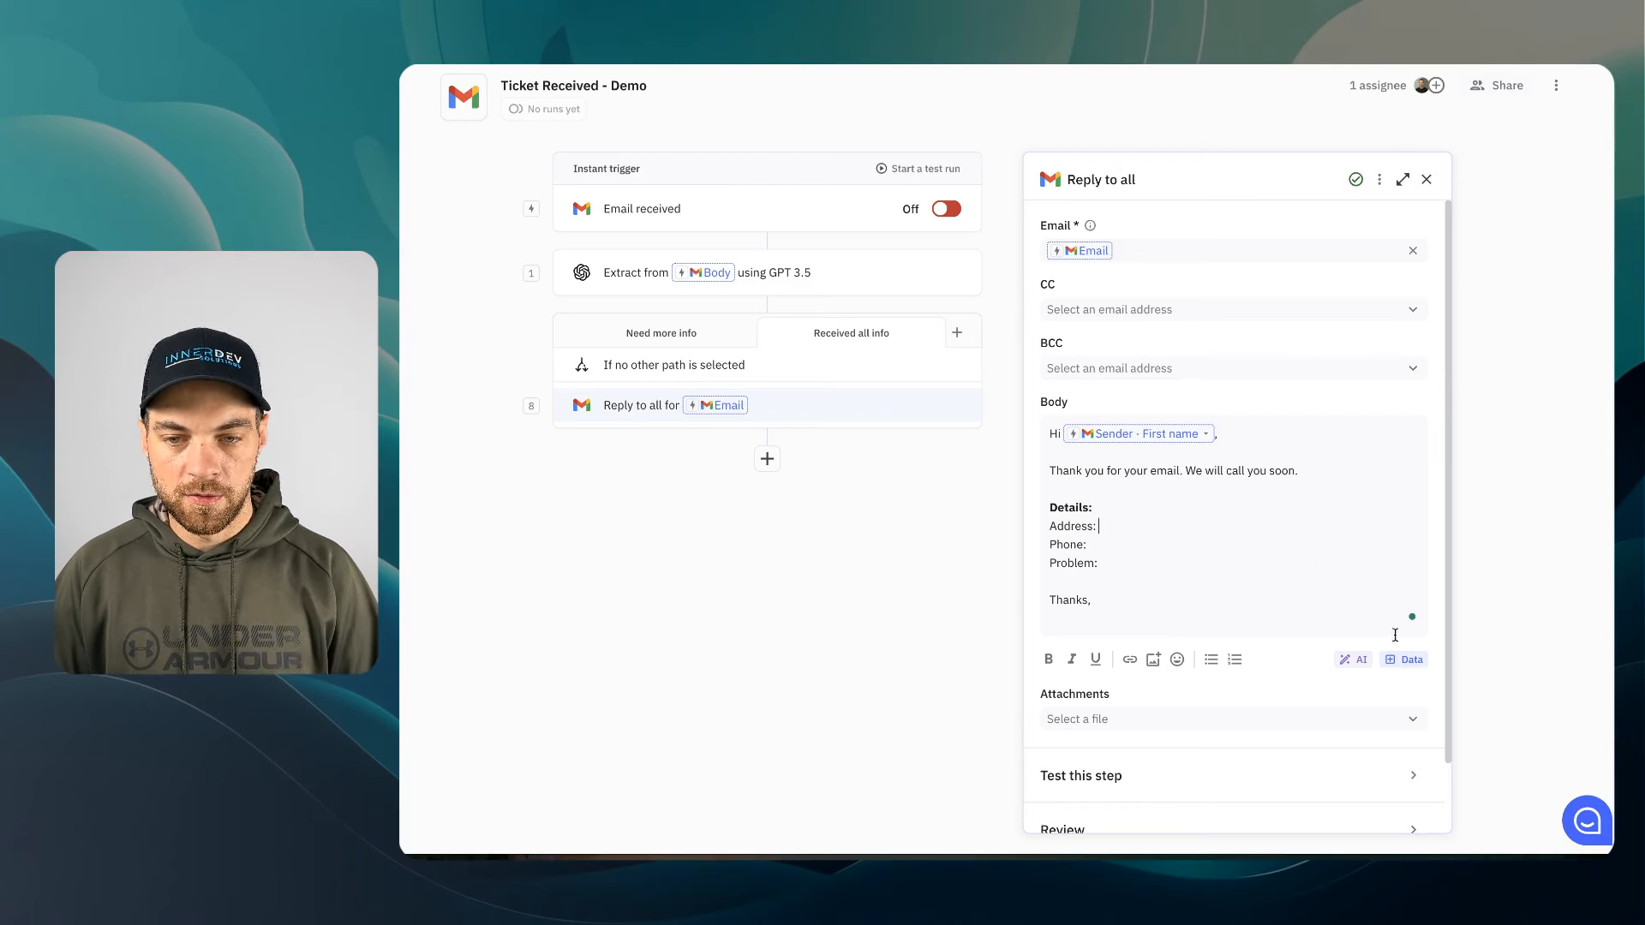
{"action": "left_click", "coordinate": [1406, 660]}
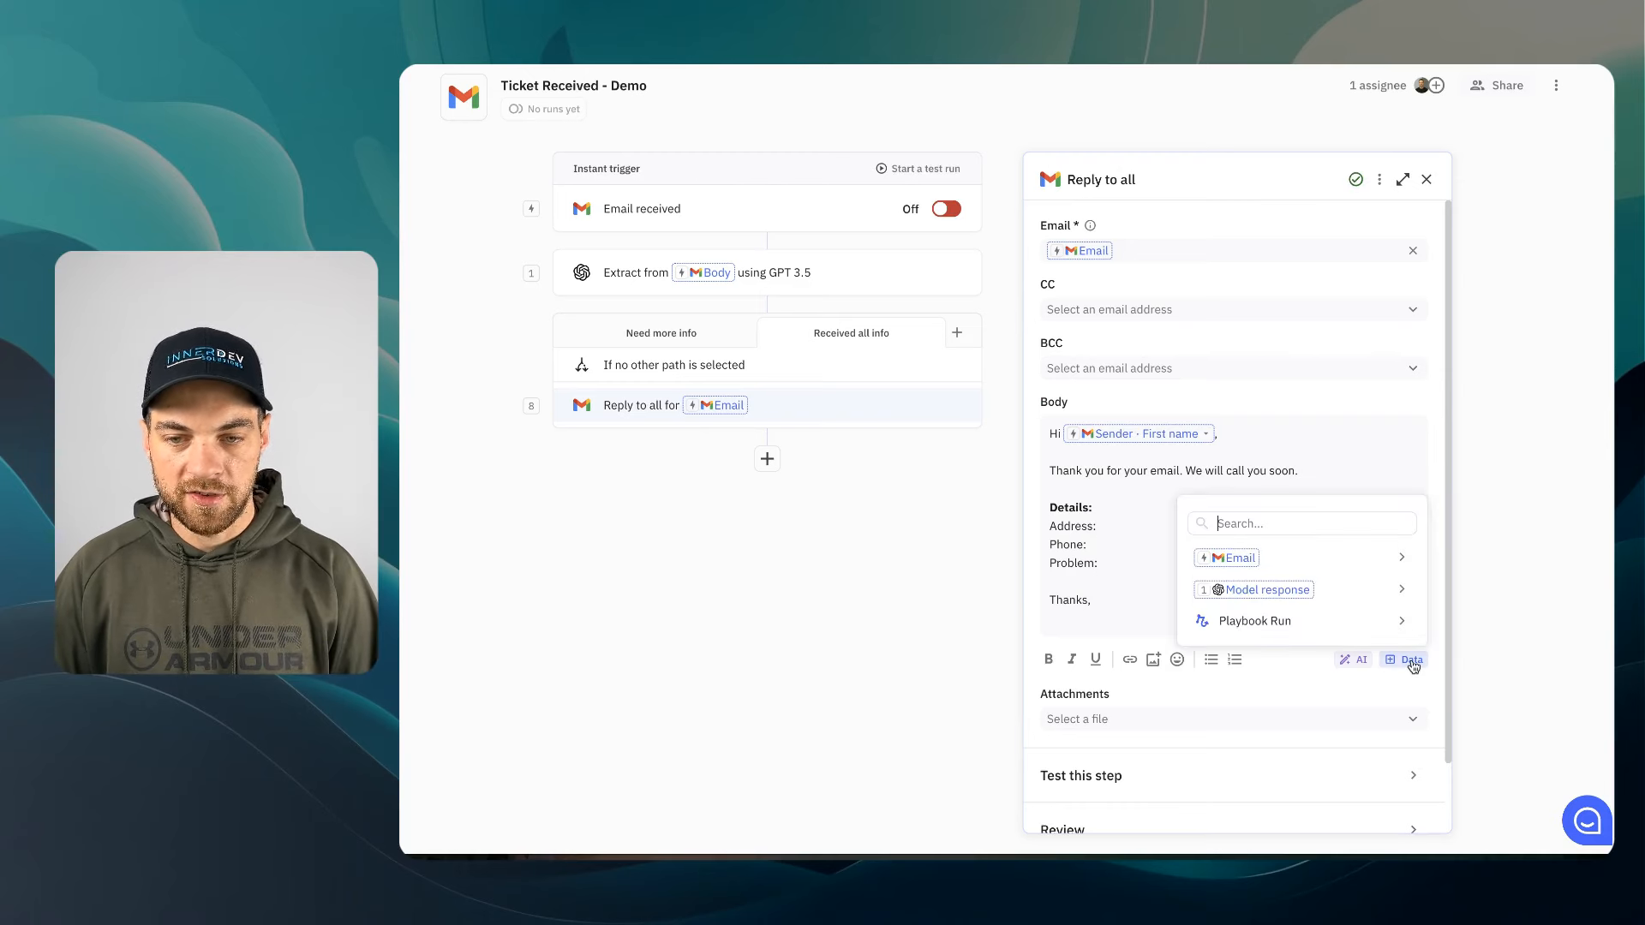
{"action": "mouse_move", "coordinate": [1268, 577]}
{"action": "left_click", "coordinate": [1041, 617]}
{"action": "left_click", "coordinate": [1116, 548]}
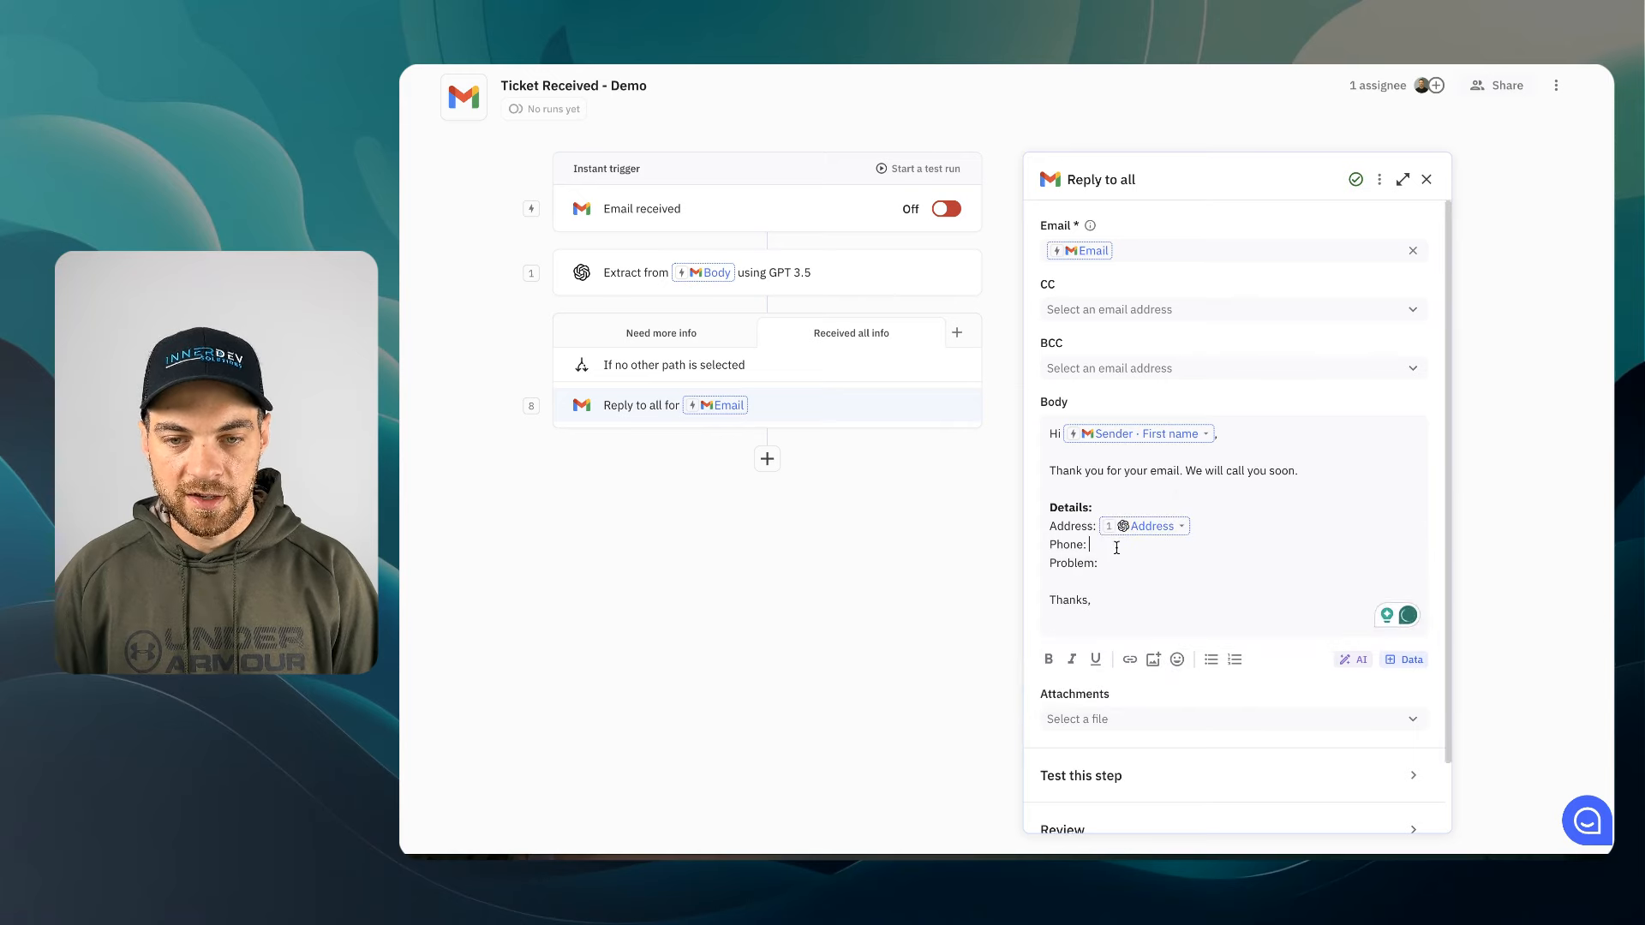
{"action": "left_click", "coordinate": [1405, 659]}
{"action": "mouse_move", "coordinate": [1303, 605]}
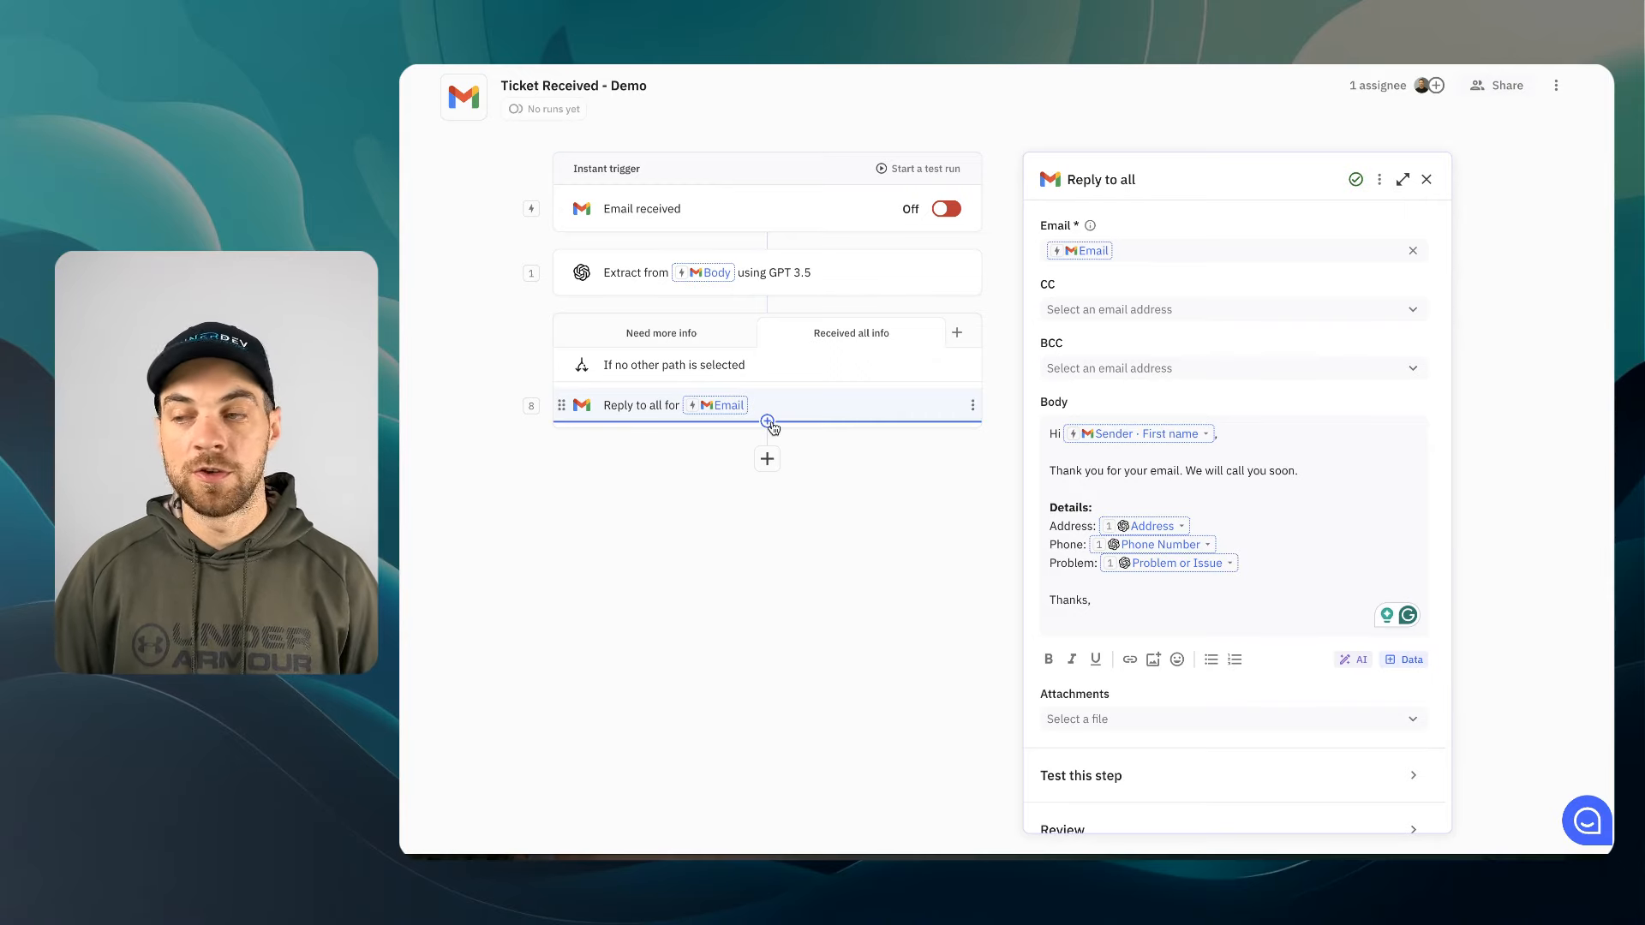
Add a SmartSuite Create record step after the reply, using the Tasks table of the Task Management solution
{"action": "left_click", "coordinate": [768, 421]}
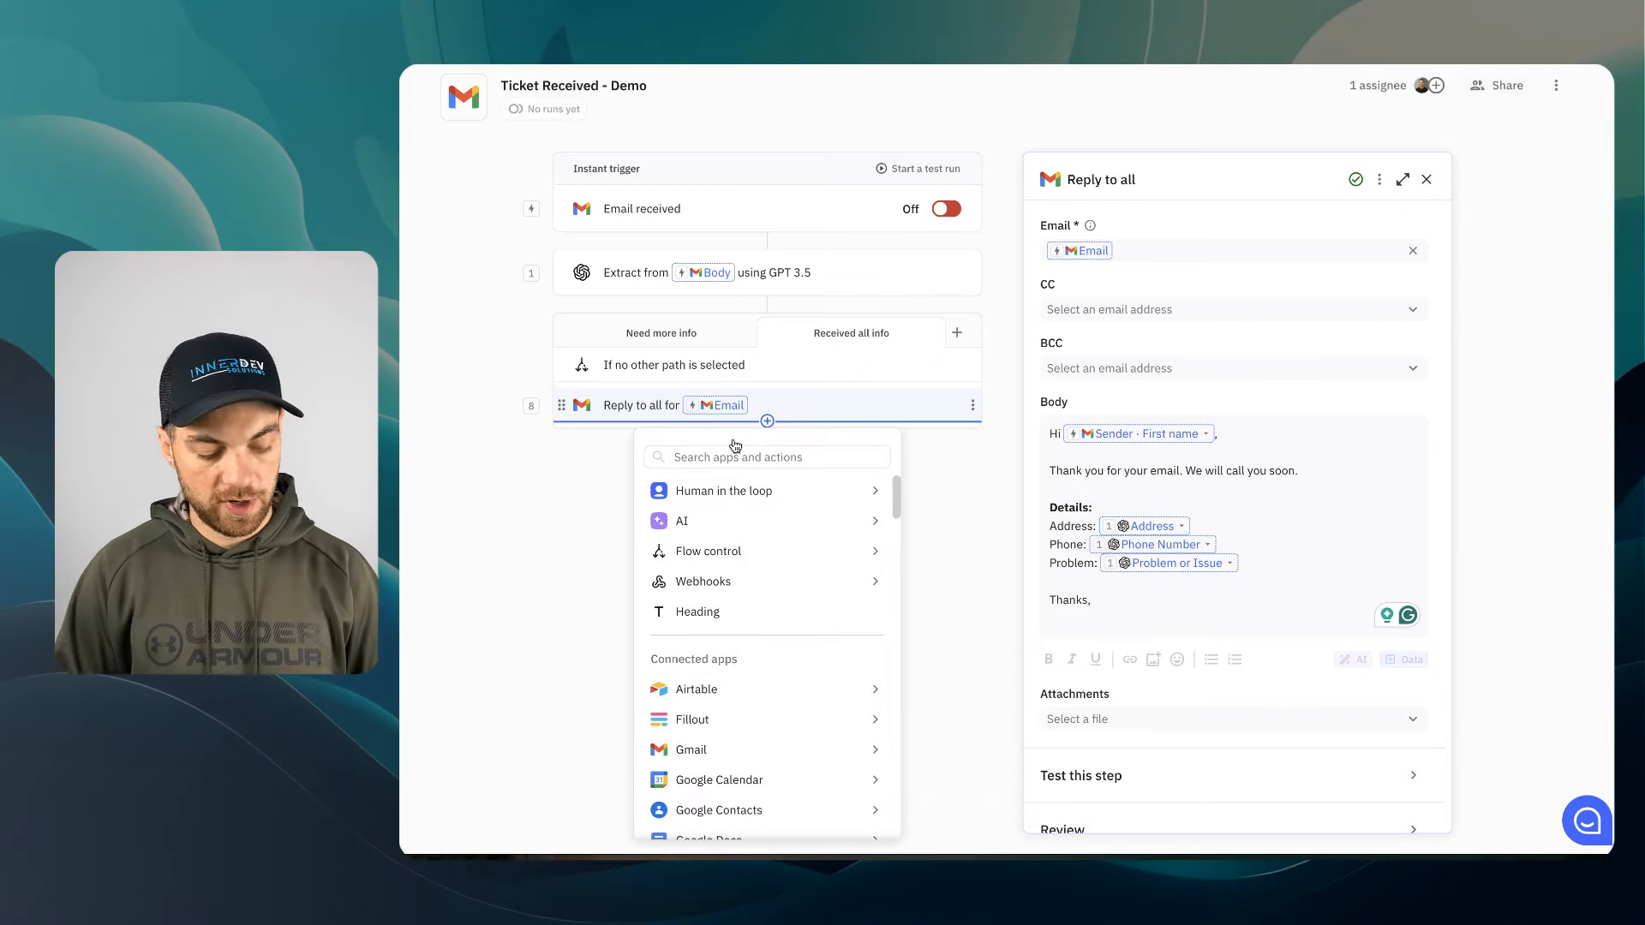
{"action": "type", "text": "table"}
{"action": "left_click", "coordinate": [754, 518]}
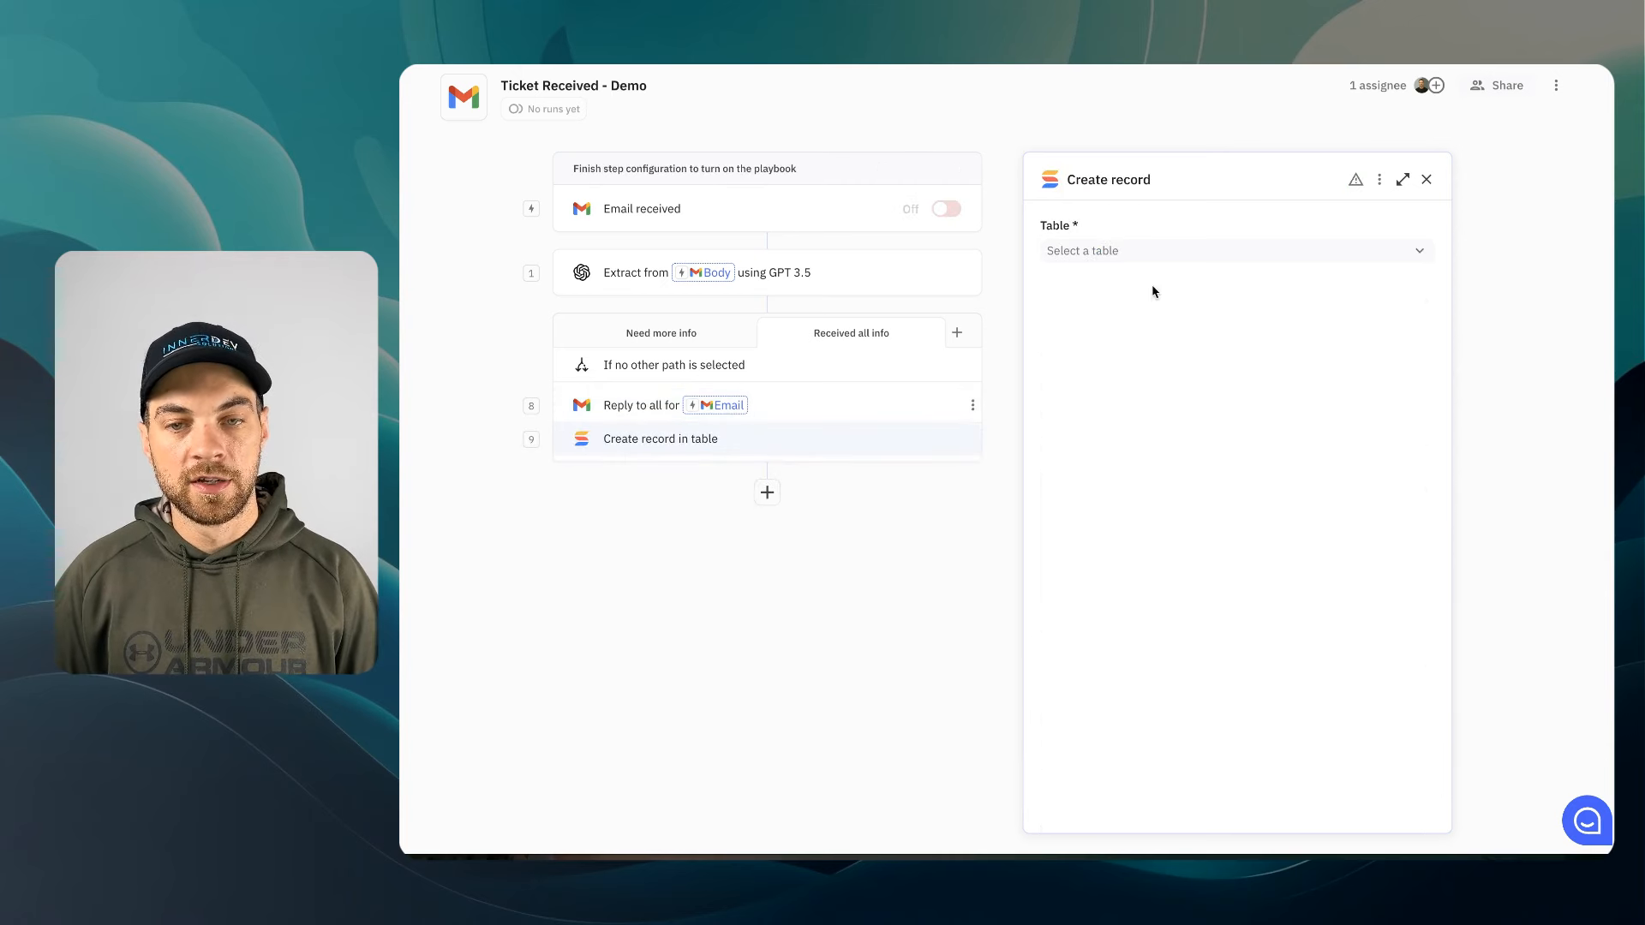
{"action": "left_click", "coordinate": [1152, 257]}
{"action": "left_click", "coordinate": [1133, 315]}
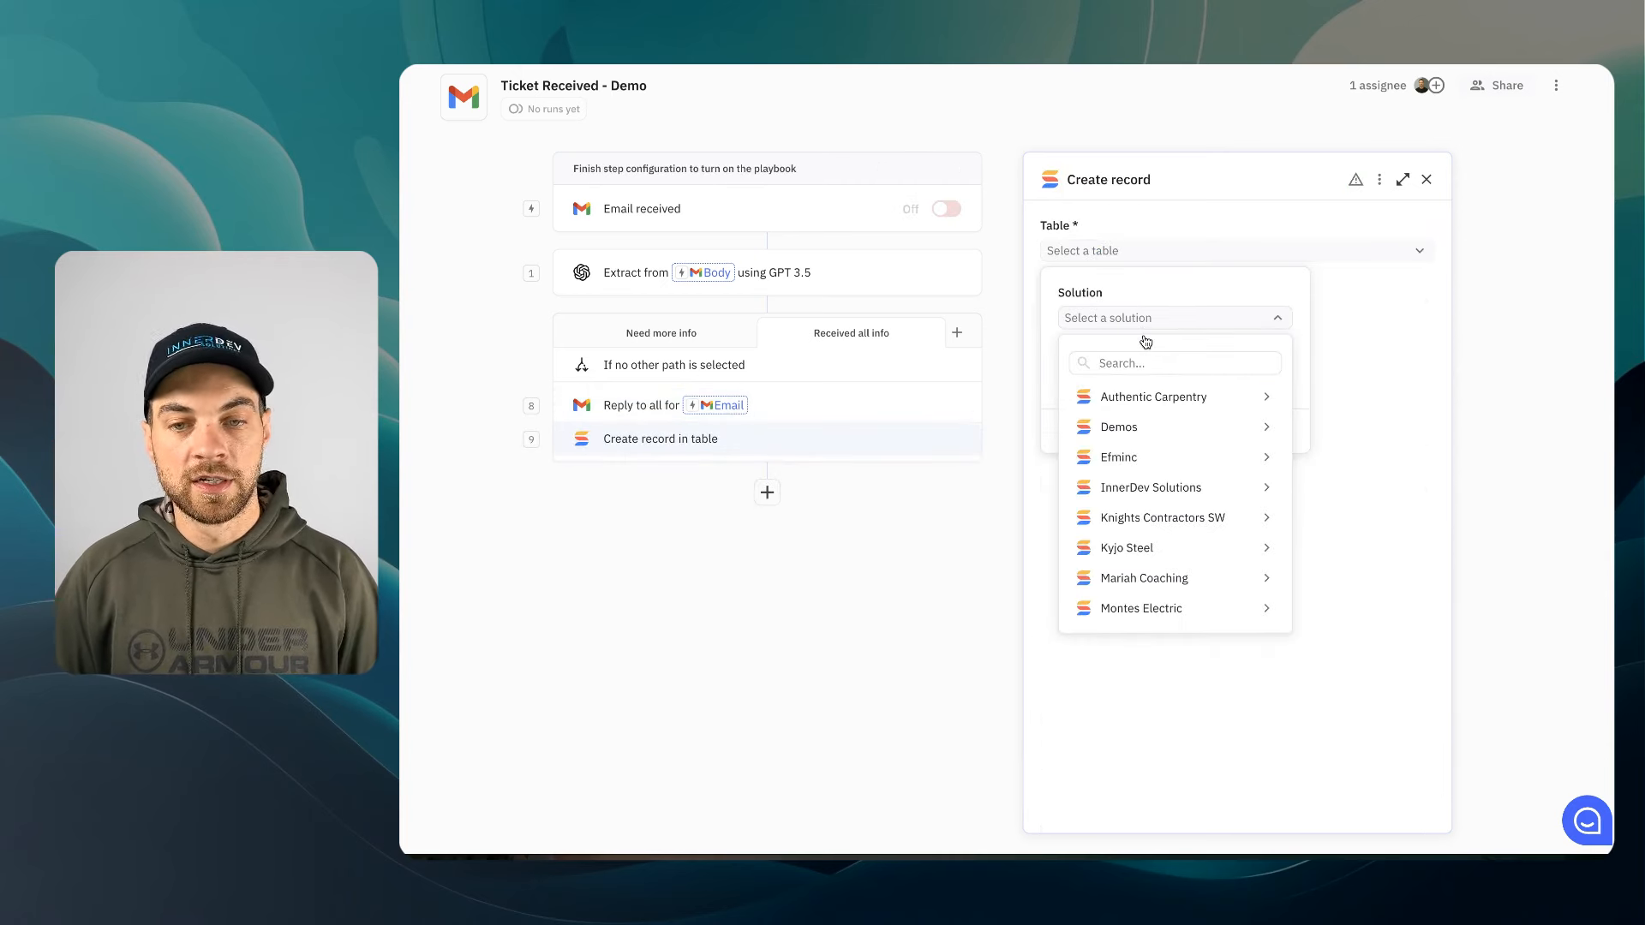
{"action": "left_click", "coordinate": [1152, 294]}
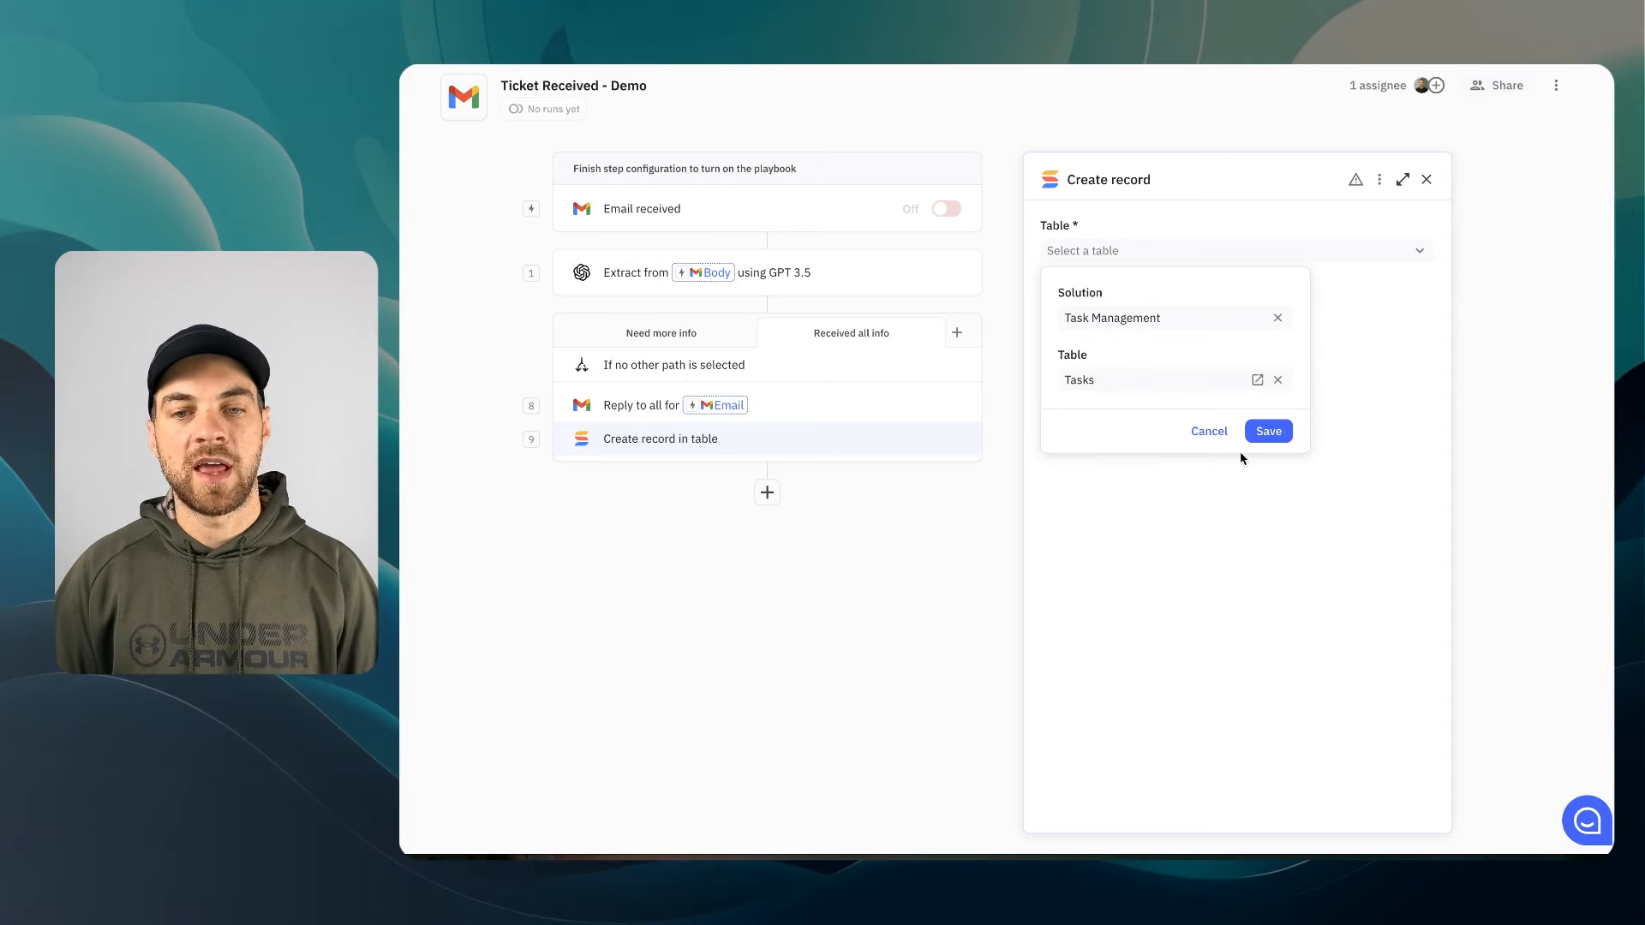
{"action": "left_click", "coordinate": [1277, 430]}
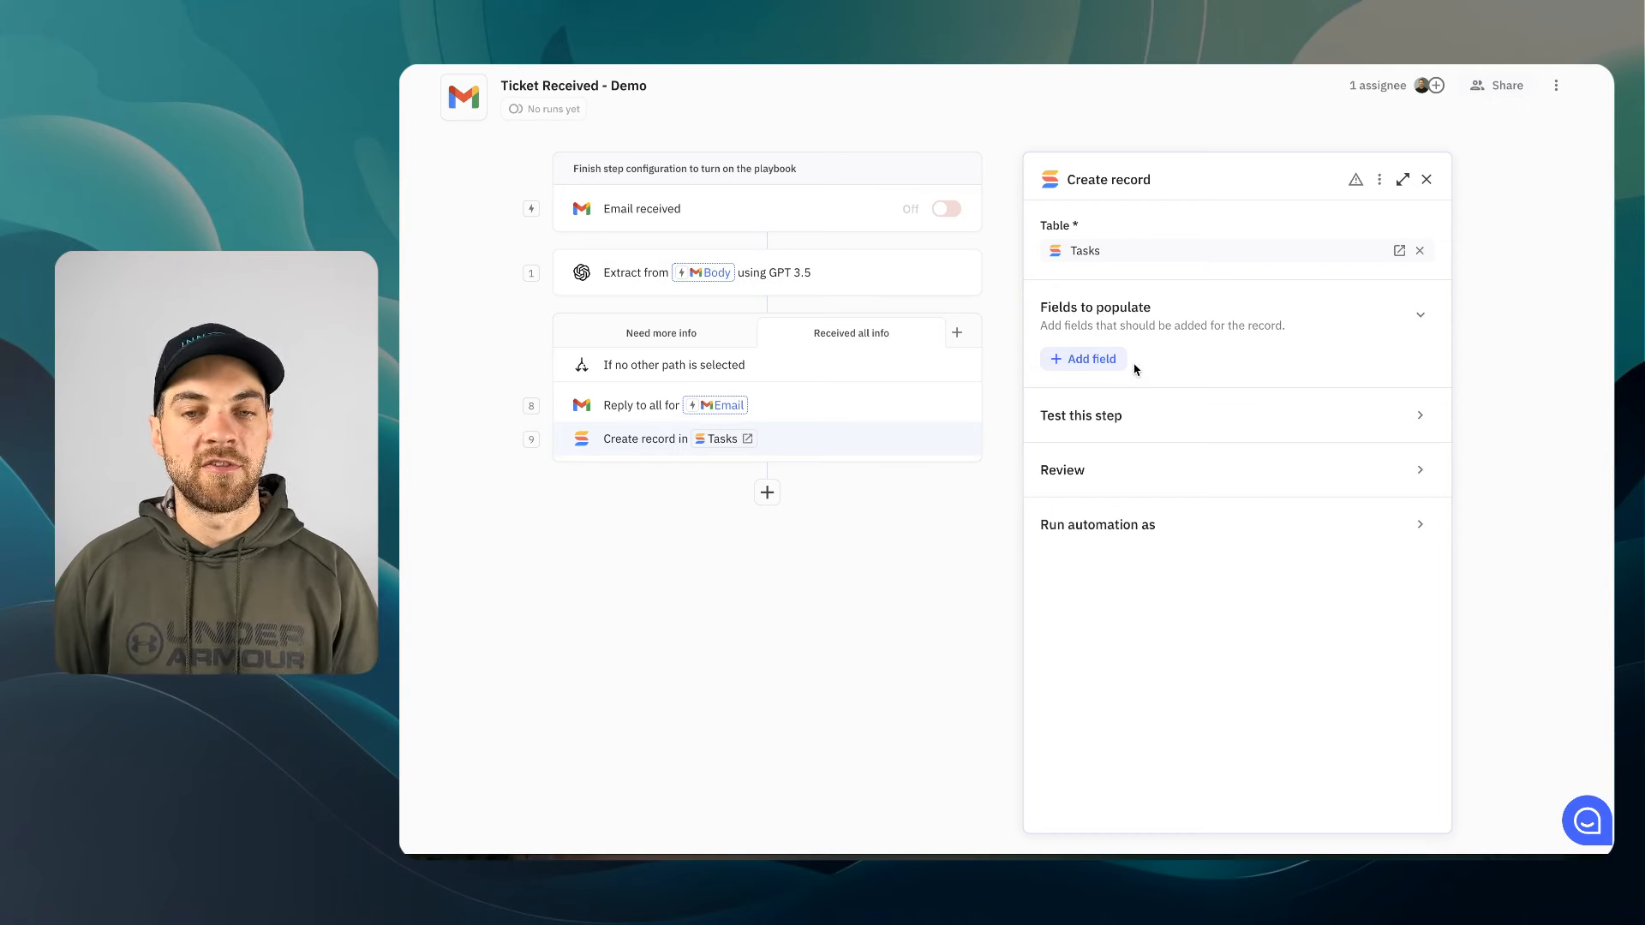
Add the Status field to the new record and set it to Pending
{"action": "left_click", "coordinate": [1084, 359]}
{"action": "left_click", "coordinate": [1095, 382]}
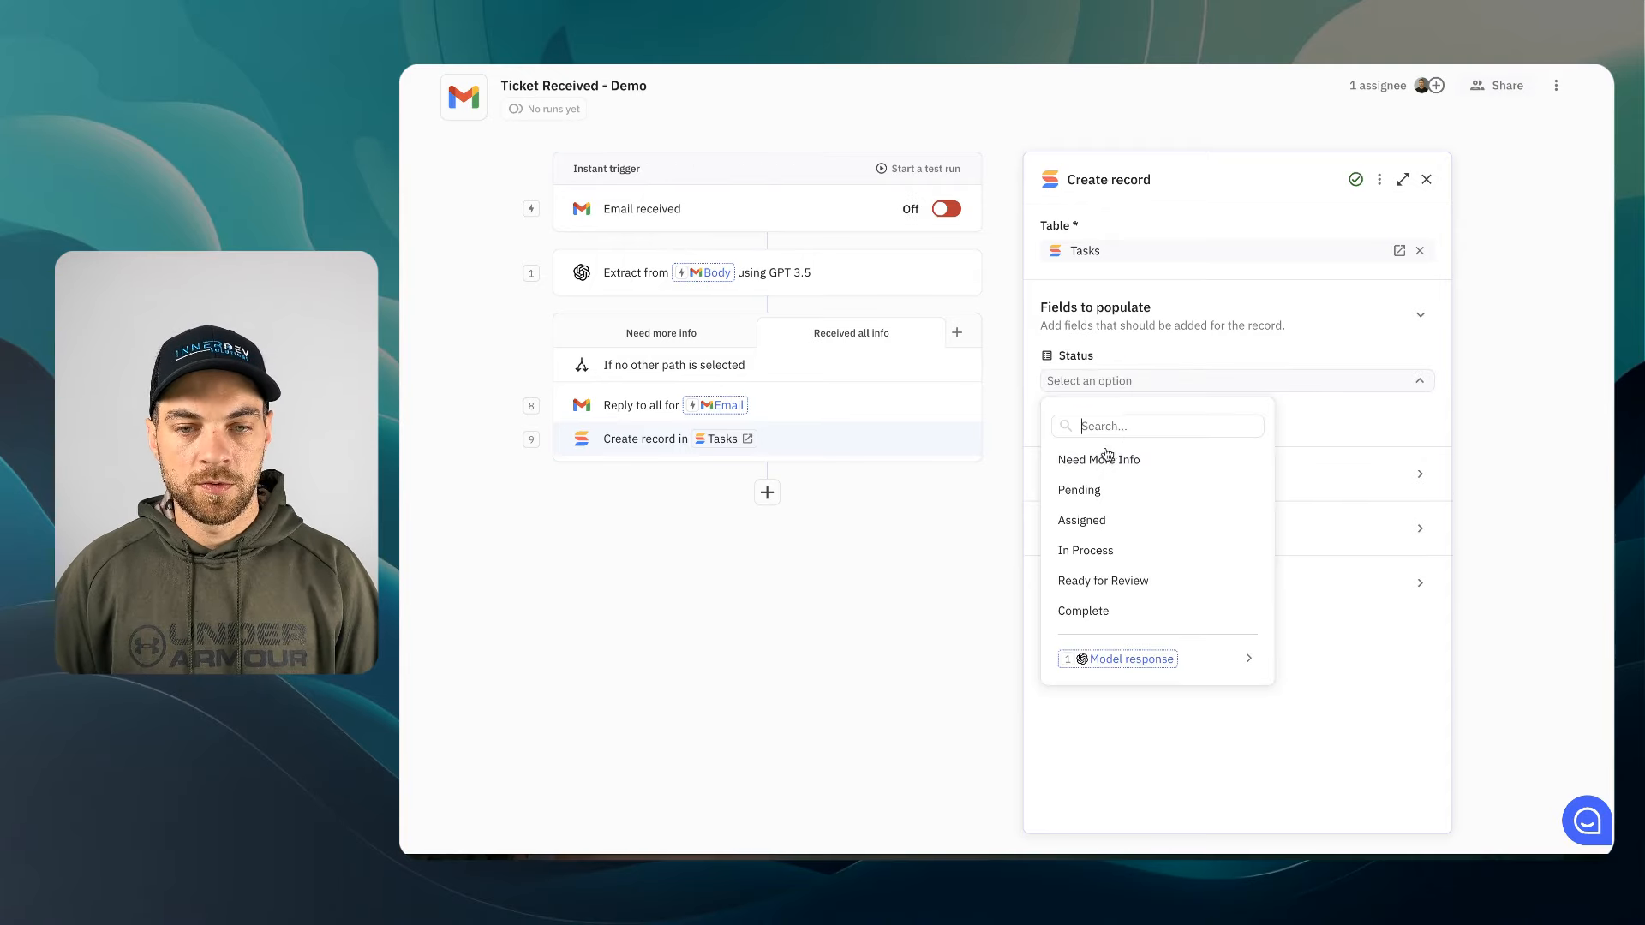
{"action": "left_click", "coordinate": [1101, 485]}
Add the Ticket Description Summary field and fill it with an AI summary of the trigger email's body
{"action": "left_click", "coordinate": [1088, 418]}
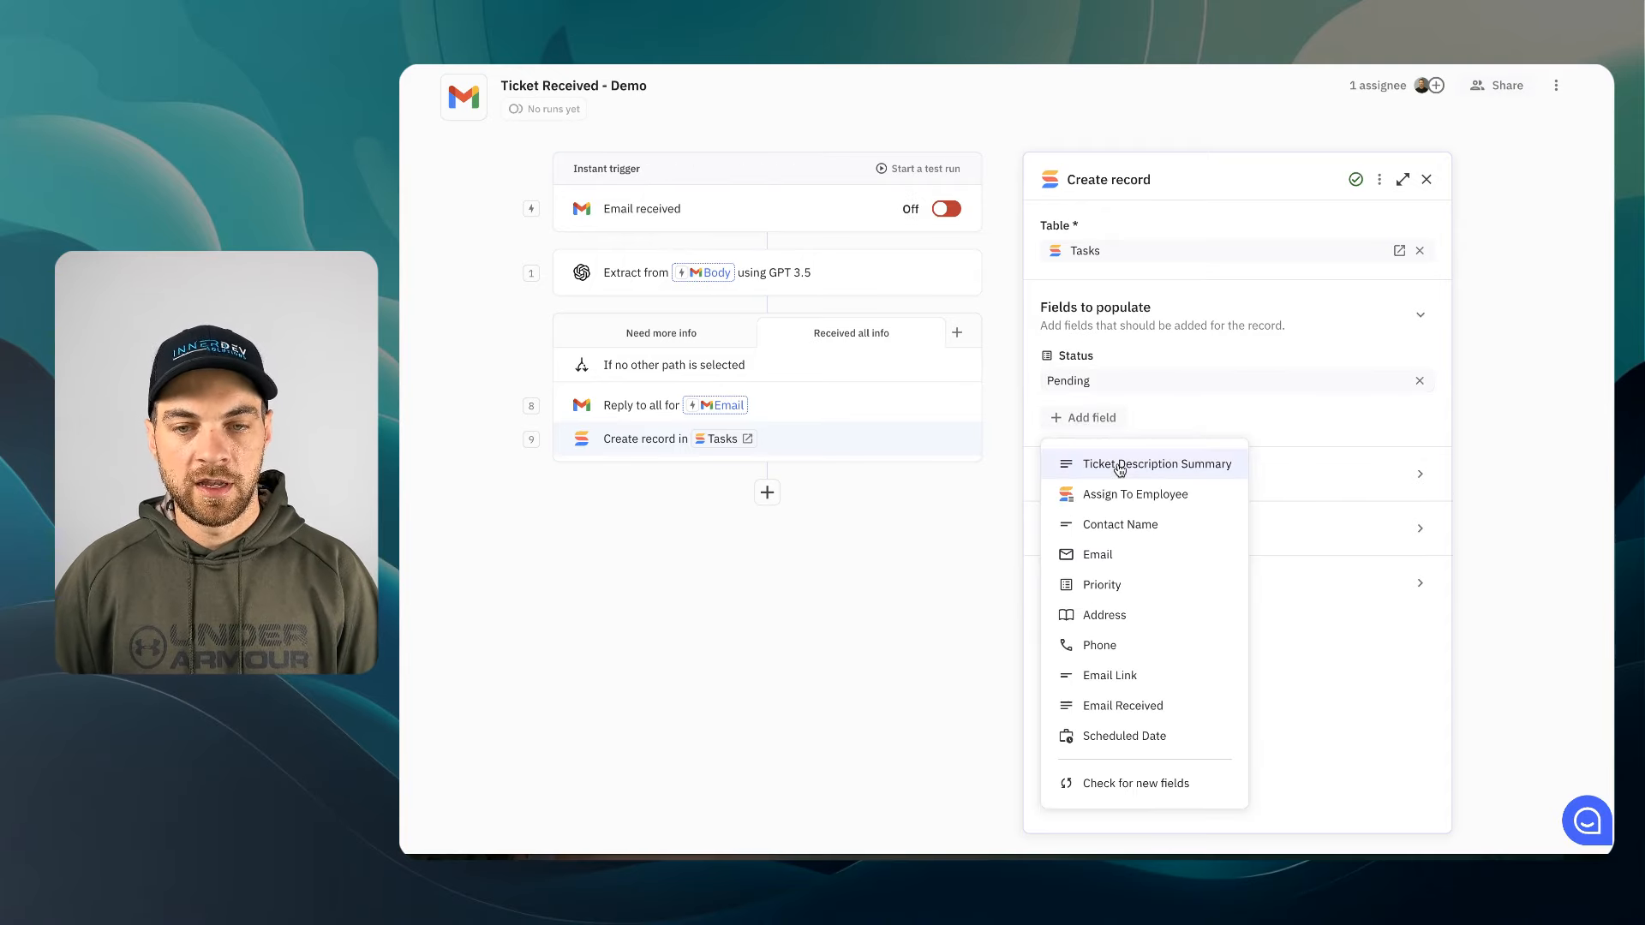
{"action": "left_click", "coordinate": [1118, 463]}
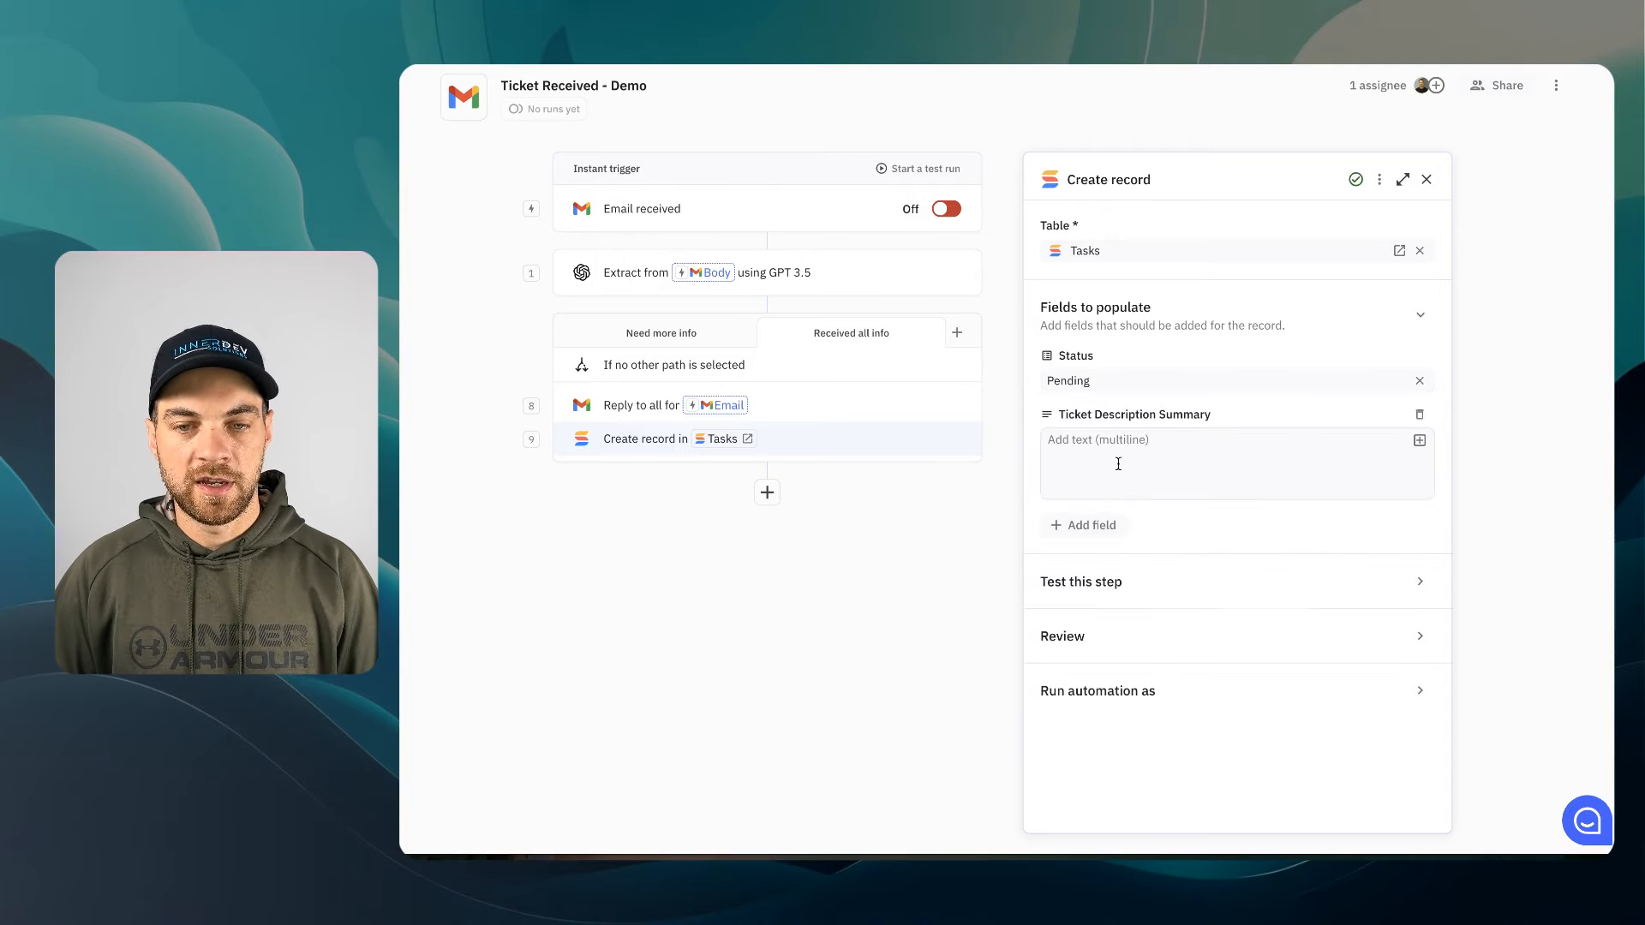
{"action": "left_click", "coordinate": [1419, 440]}
{"action": "mouse_move", "coordinate": [1234, 414]}
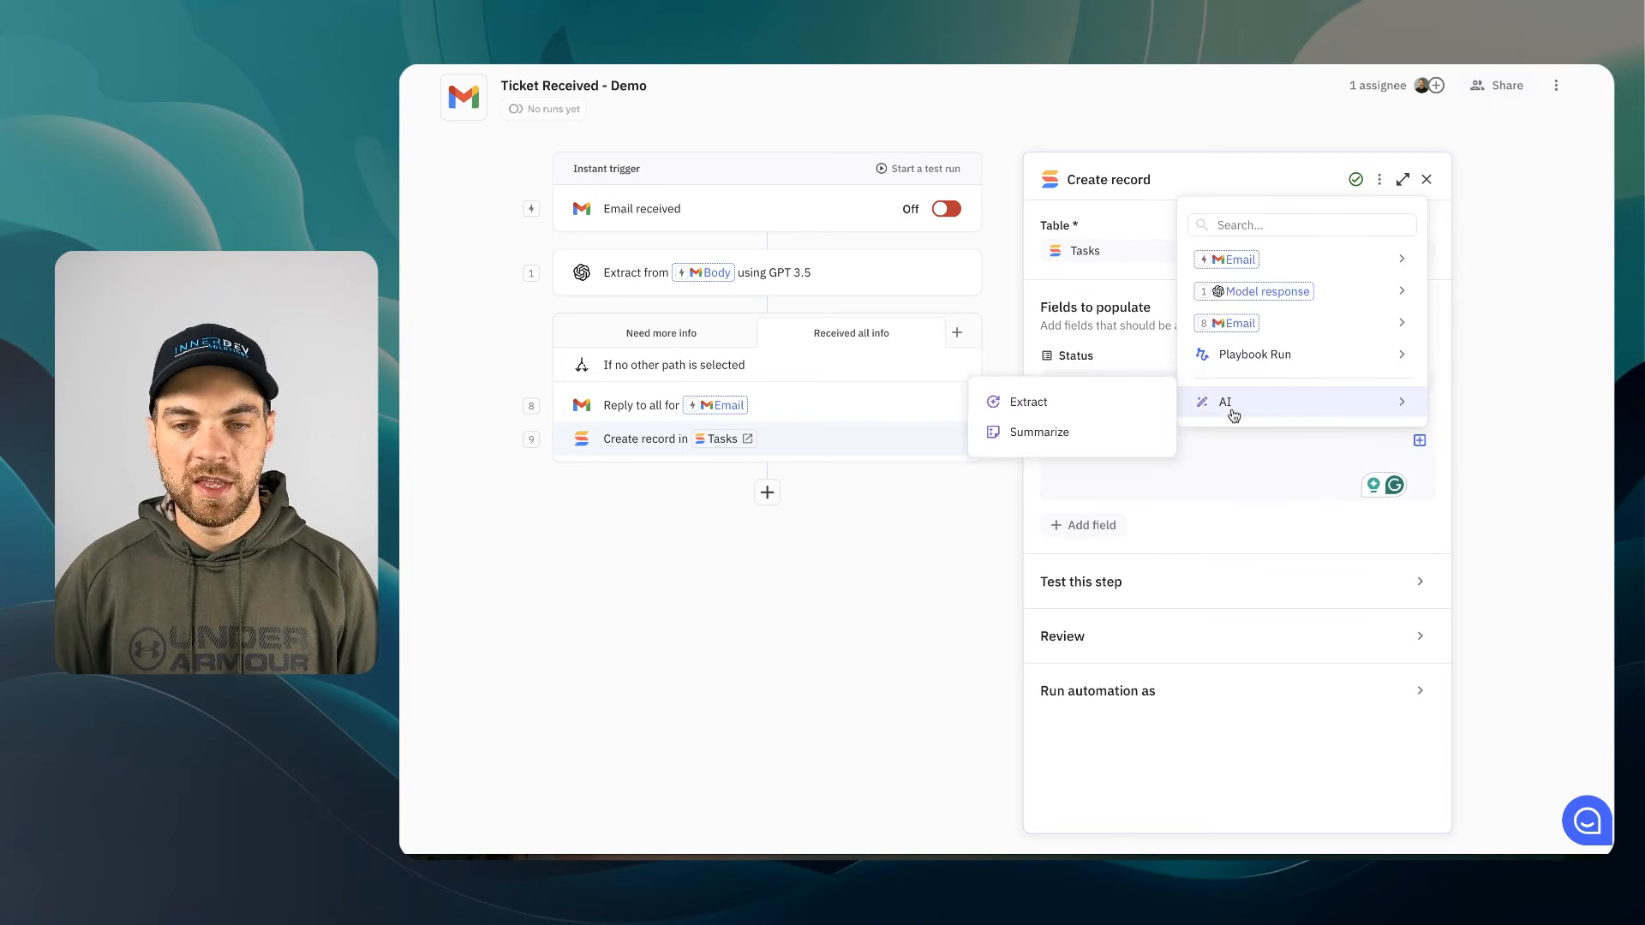
{"action": "left_click", "coordinate": [1063, 433]}
{"action": "left_click", "coordinate": [1183, 519]}
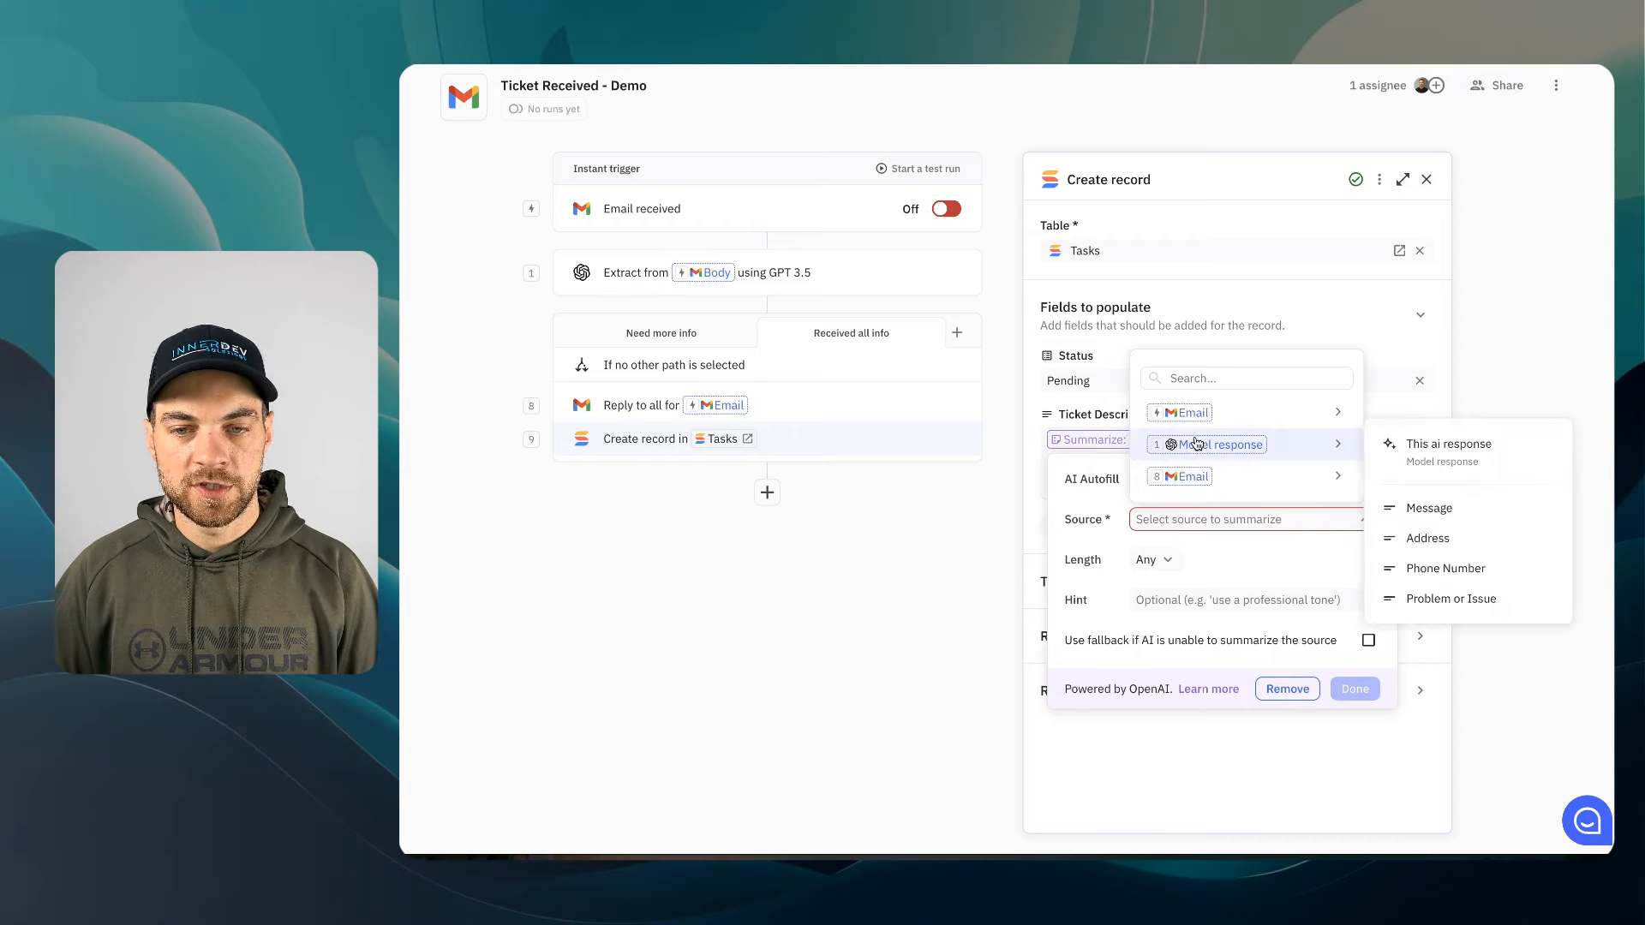
{"action": "mouse_move", "coordinate": [1242, 444]}
{"action": "mouse_move", "coordinate": [1285, 415]}
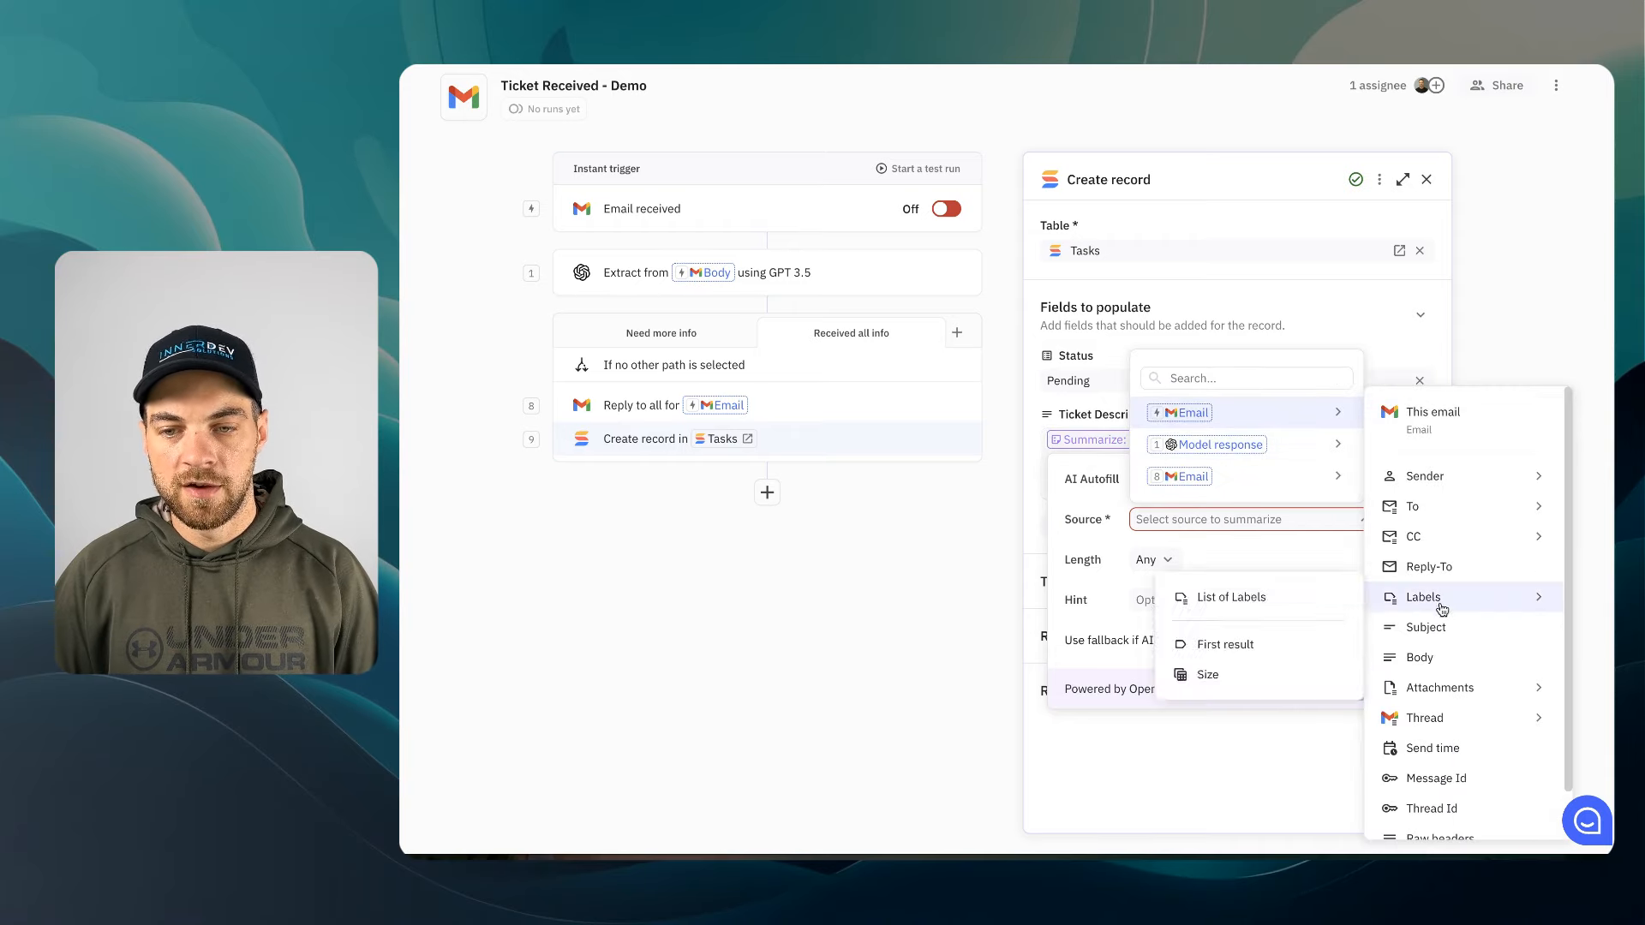
{"action": "left_click", "coordinate": [1429, 659]}
Give the AI summary the hint "Sumarize the problem or issue." and enable its fallback option
{"action": "left_click", "coordinate": [1259, 600]}
{"action": "type", "text": "Sumari"}
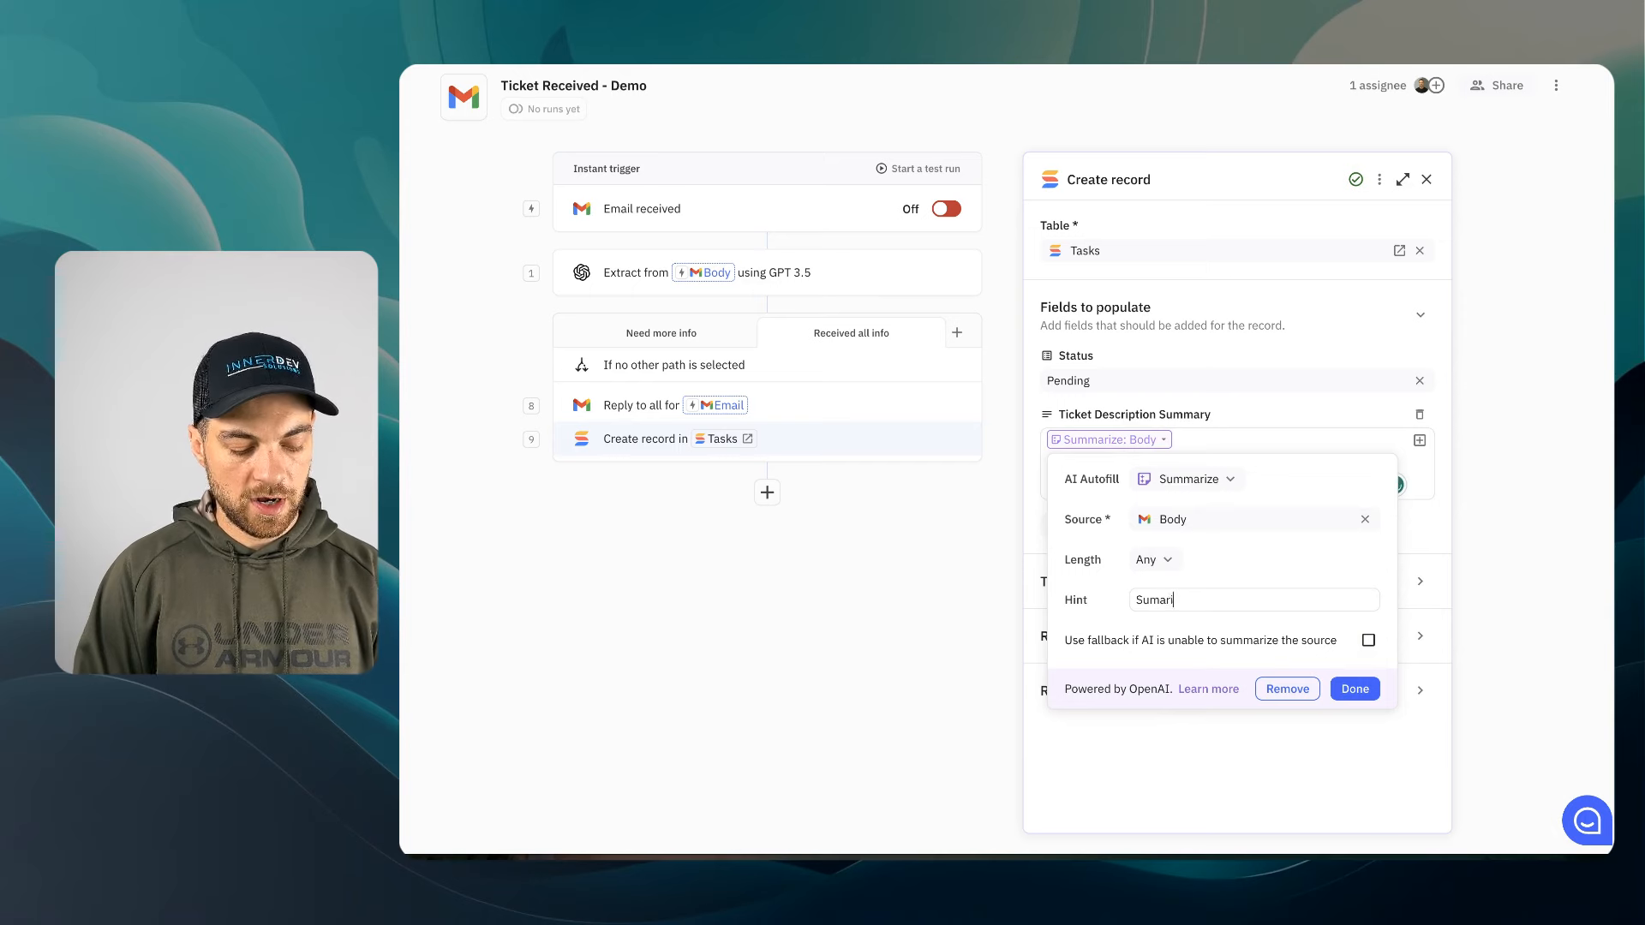
{"action": "type", "text": "ze the problem "}
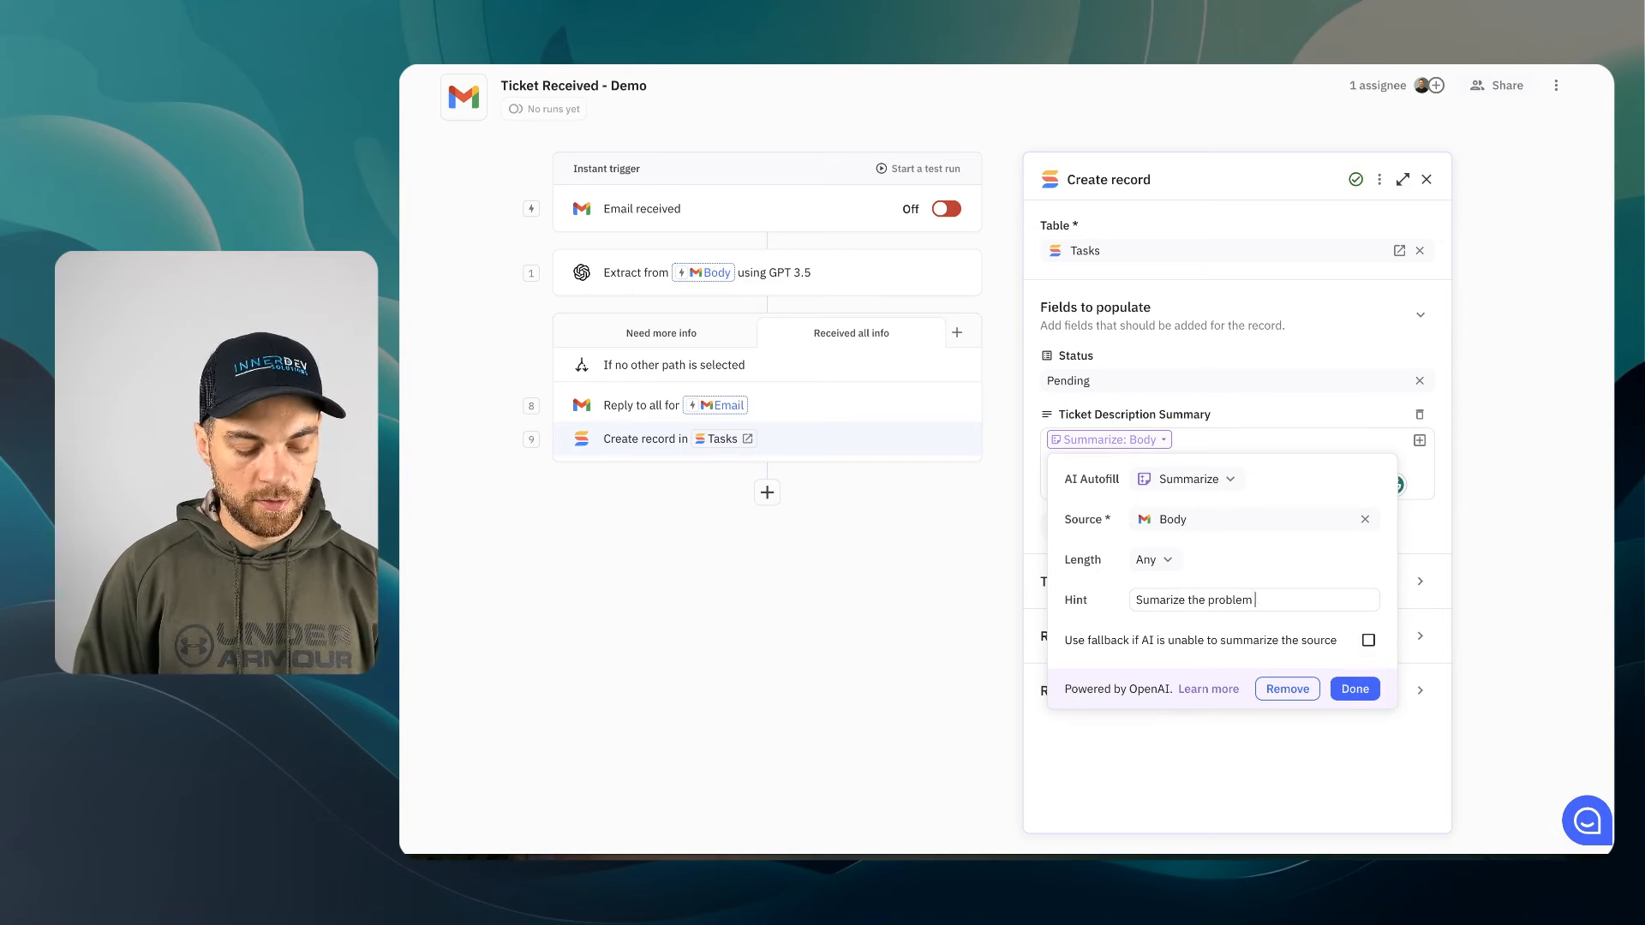
{"action": "type", "text": "or issue."}
{"action": "left_click", "coordinate": [1368, 640]}
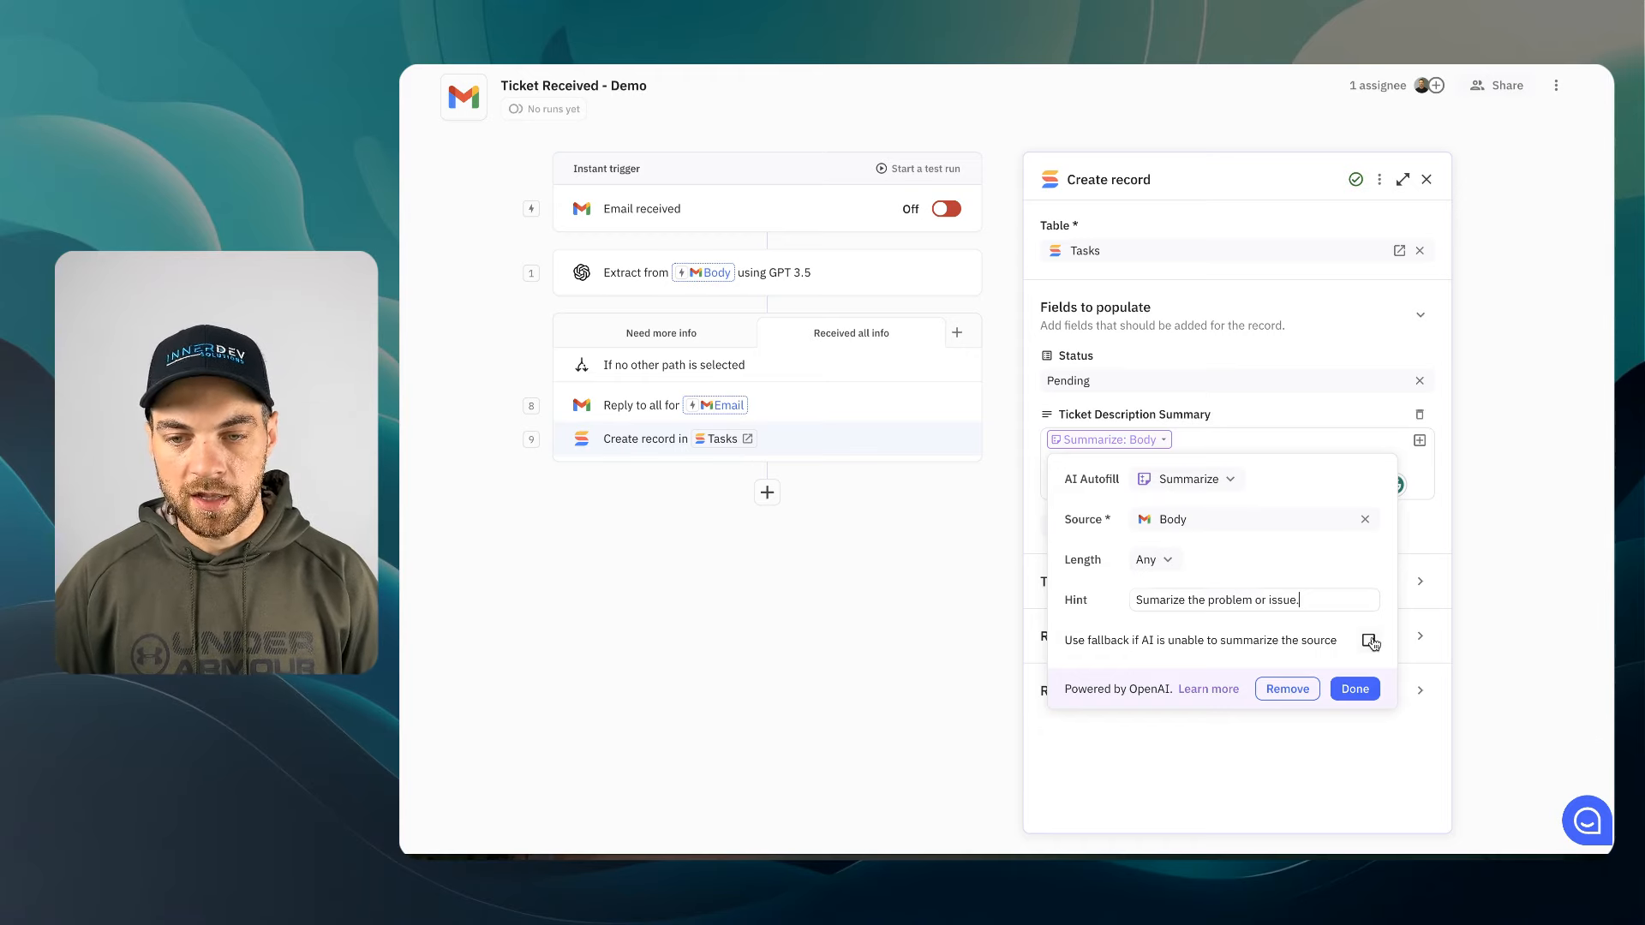
{"action": "left_click", "coordinate": [1355, 729]}
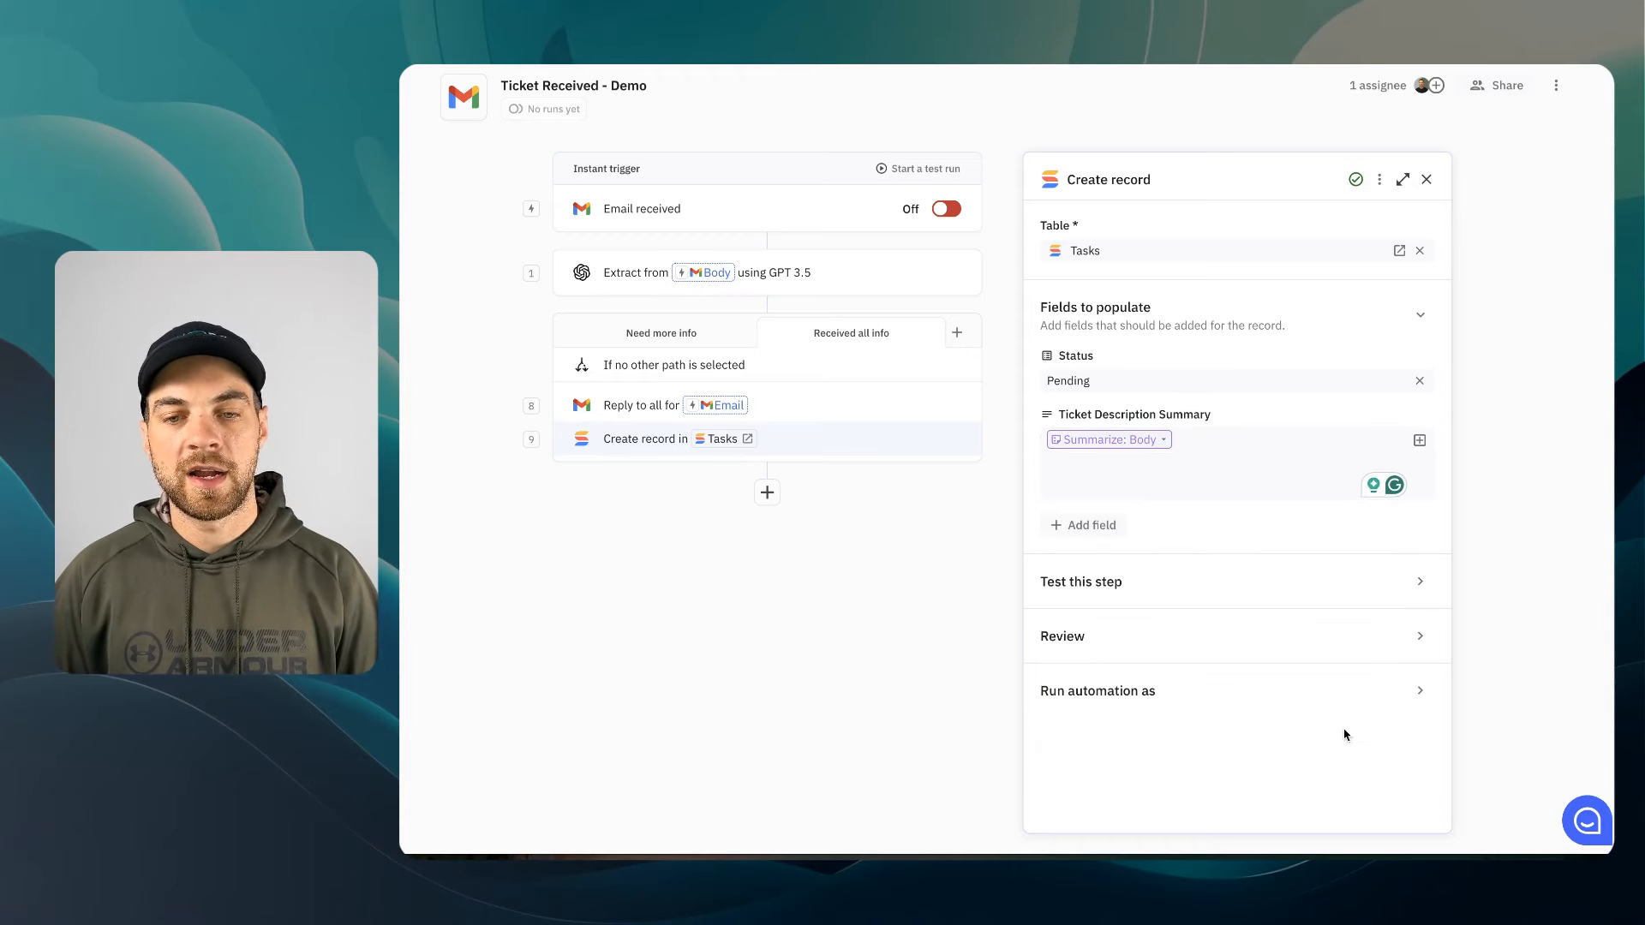
Add the Email Received field and fill it with the trigger email's body
{"action": "left_click", "coordinate": [1088, 522]}
{"action": "left_click", "coordinate": [1139, 405]}
{"action": "left_click", "coordinate": [1118, 561]}
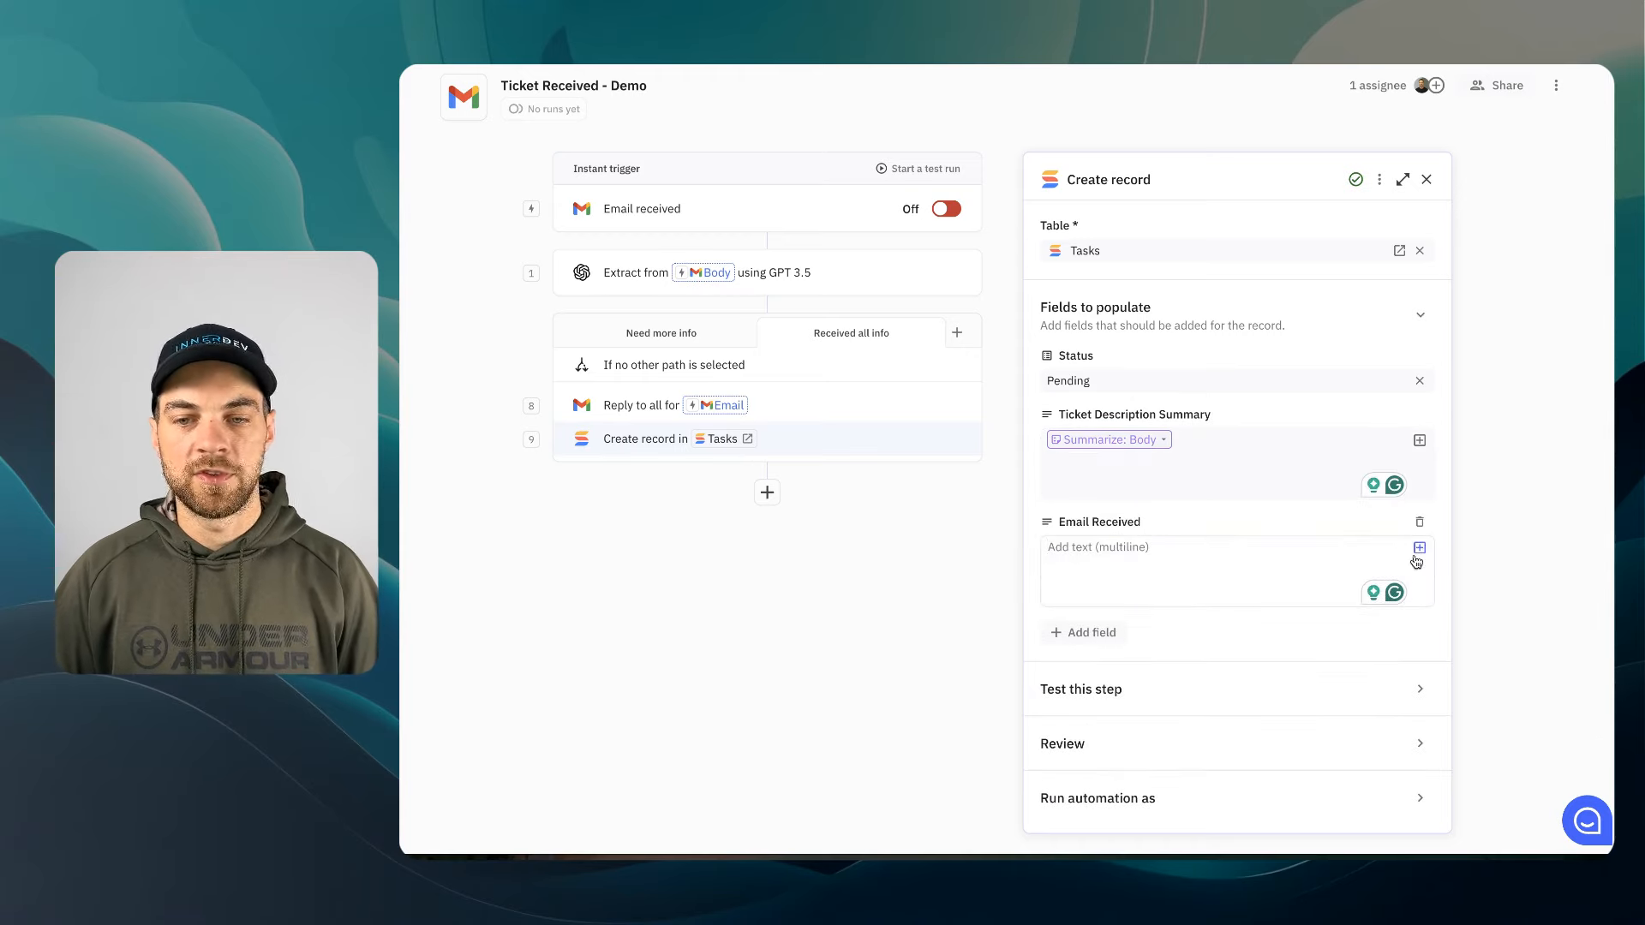
{"action": "left_click", "coordinate": [1420, 547]}
{"action": "mouse_move", "coordinate": [1272, 372]}
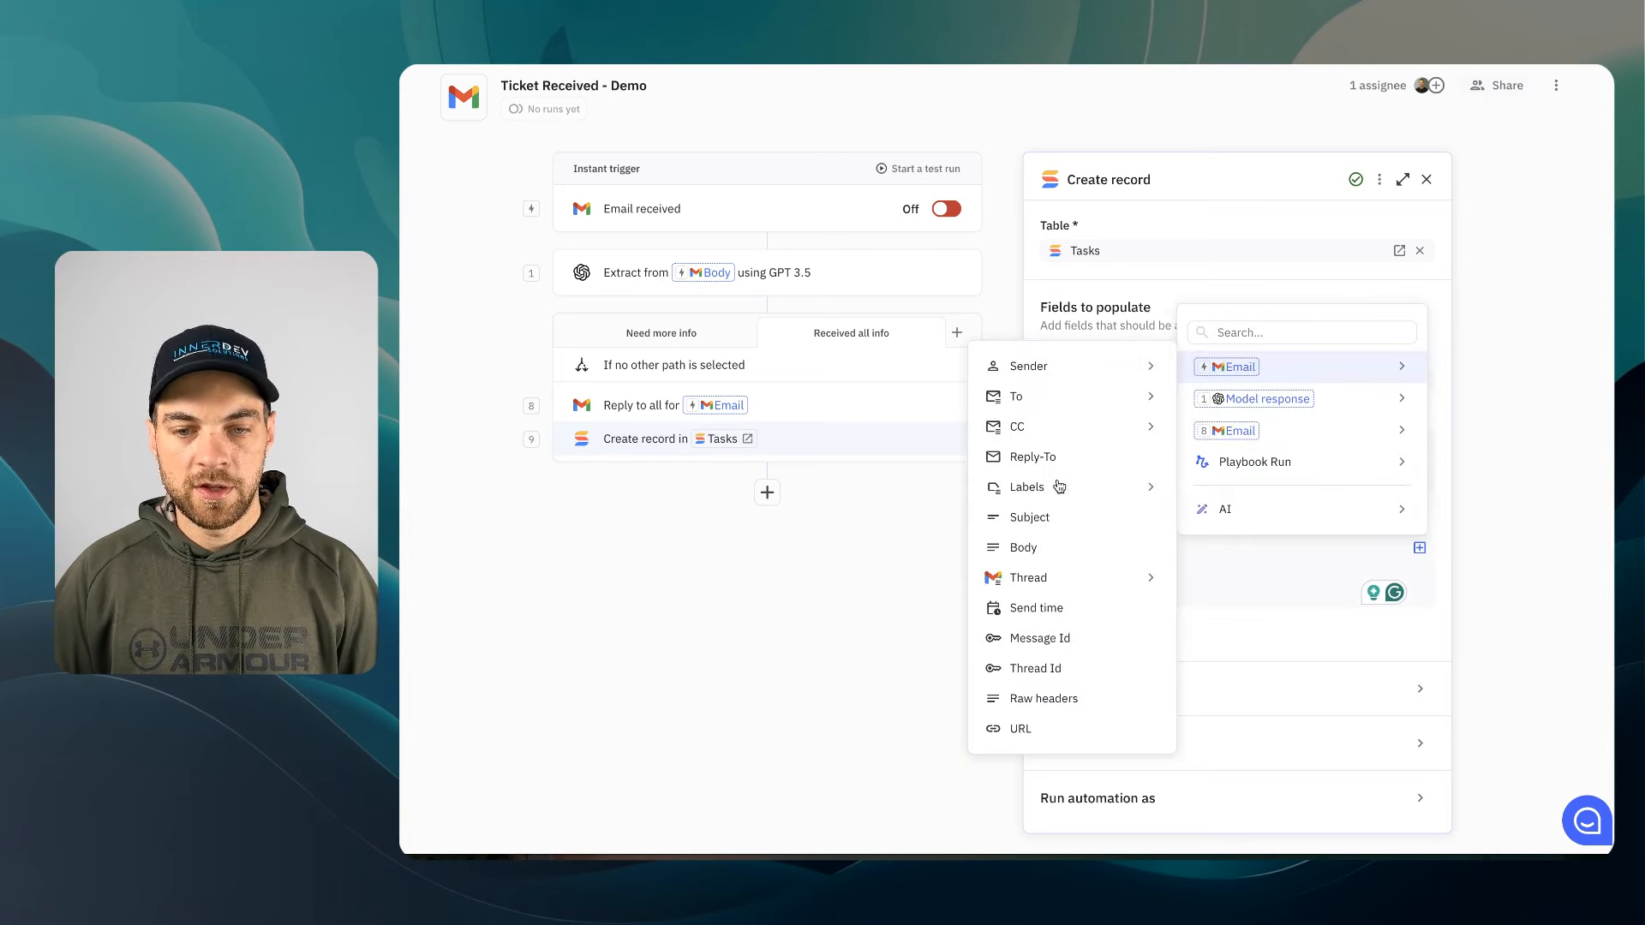
{"action": "left_click", "coordinate": [1059, 547]}
Add the Email Link field with the trigger email's URL and the Contact Name field with the sender's name
{"action": "left_click", "coordinate": [1070, 632]}
{"action": "left_click", "coordinate": [1119, 536]}
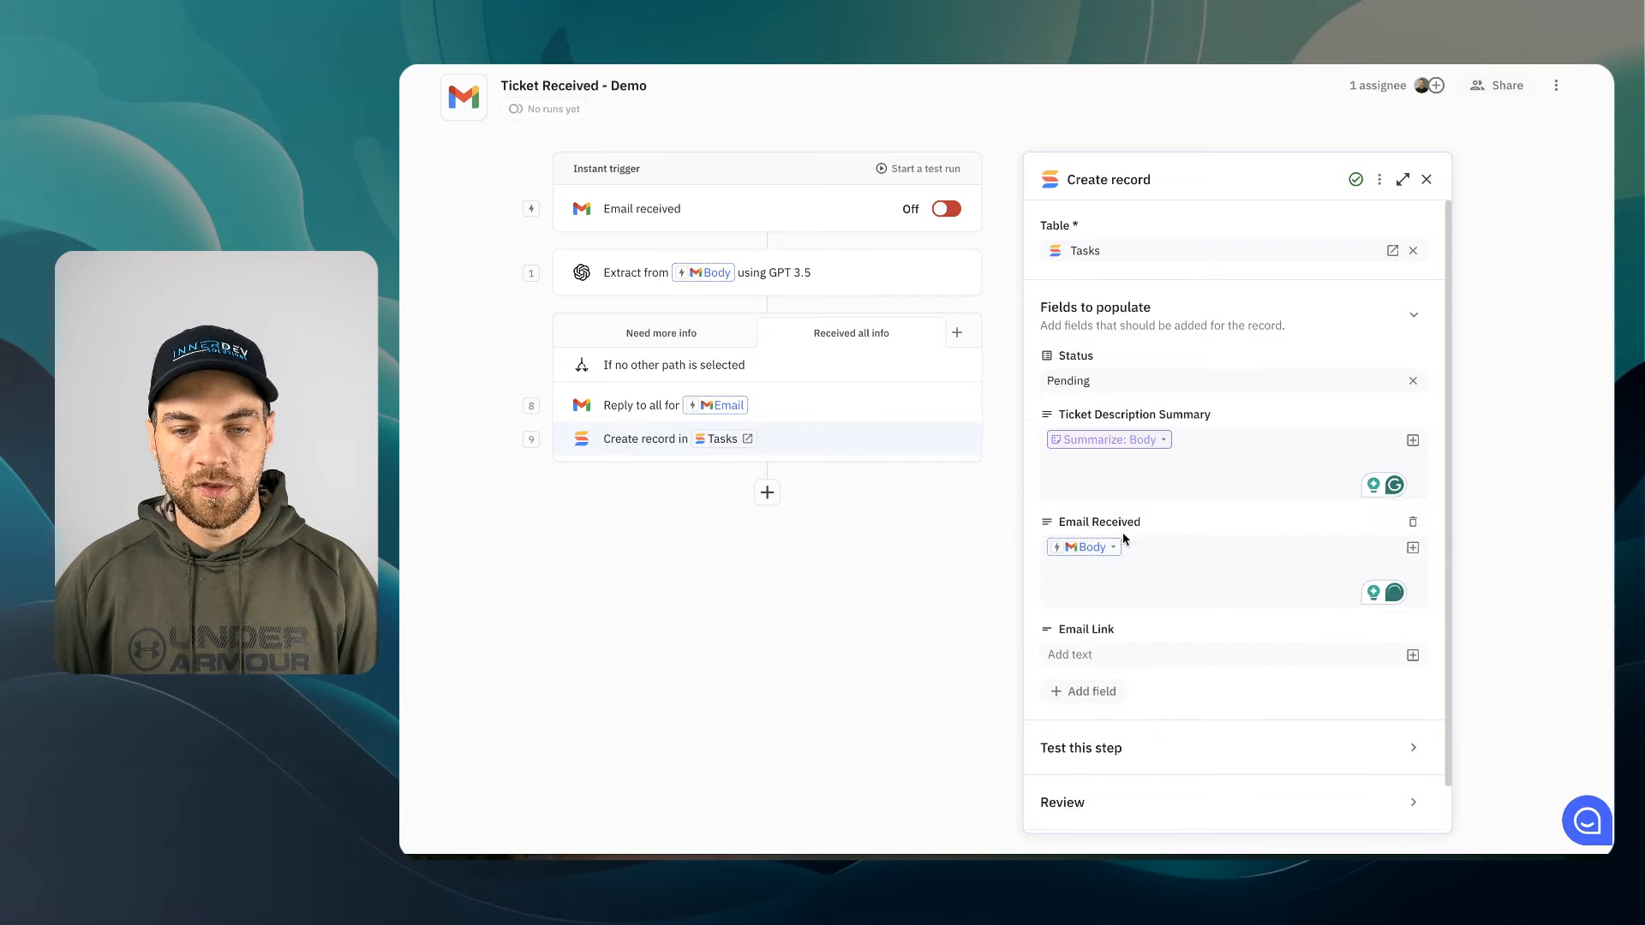
{"action": "left_click", "coordinate": [1084, 692]}
{"action": "left_click", "coordinate": [1114, 445]}
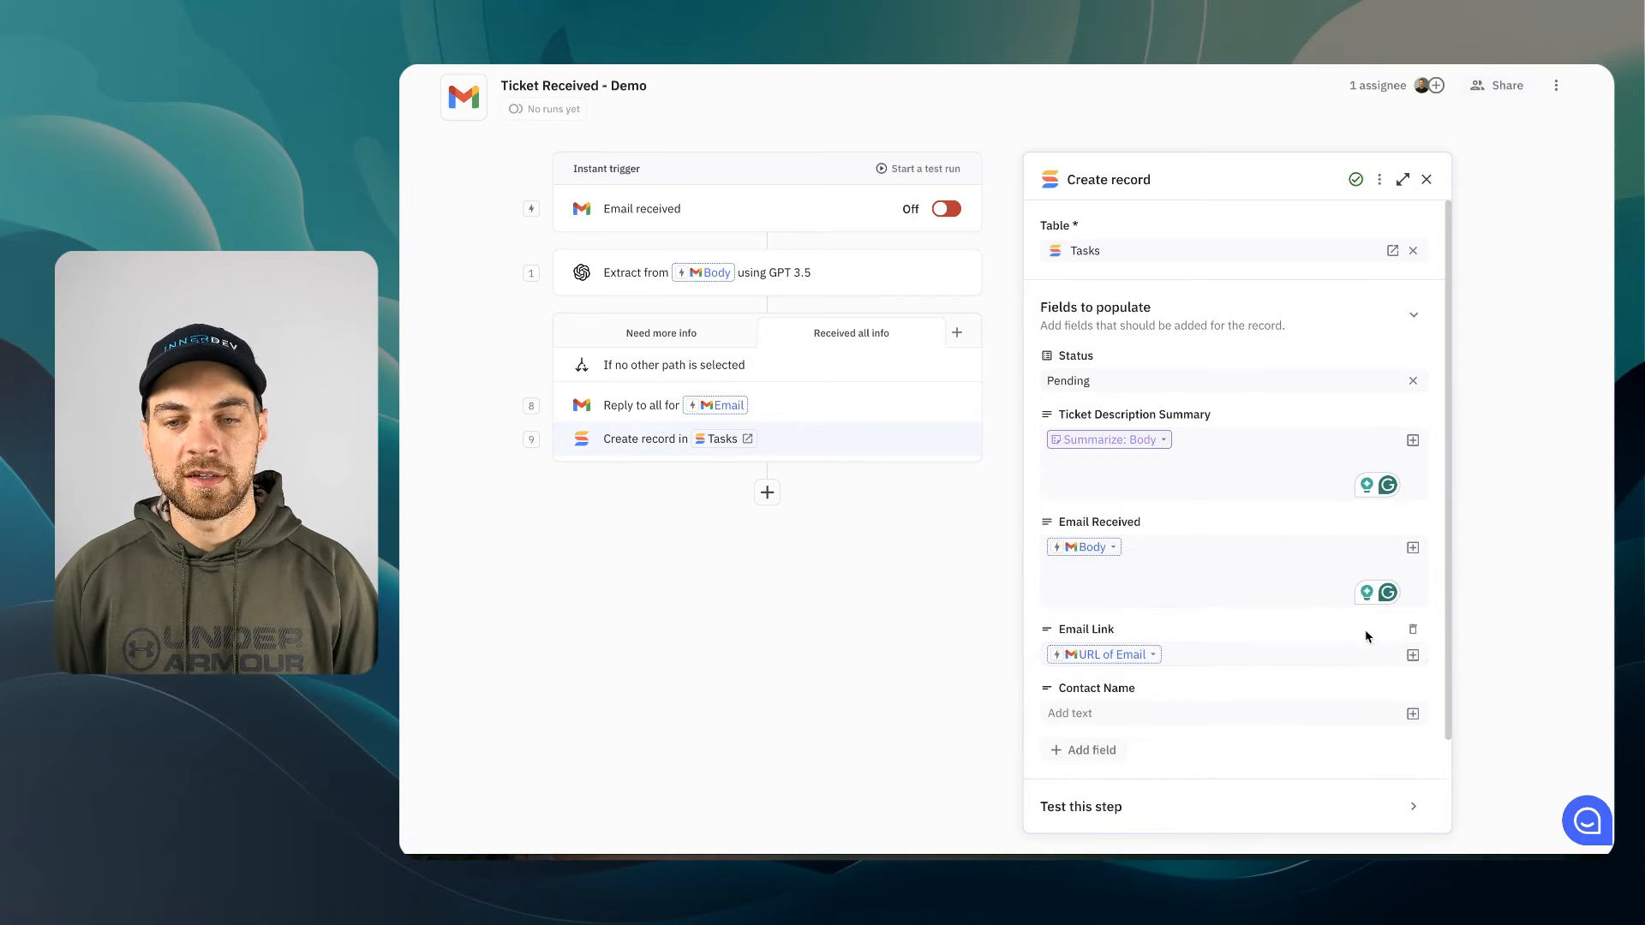
{"action": "left_click", "coordinate": [1413, 714]}
{"action": "mouse_move", "coordinate": [1285, 533]}
{"action": "mouse_move", "coordinate": [1063, 176]}
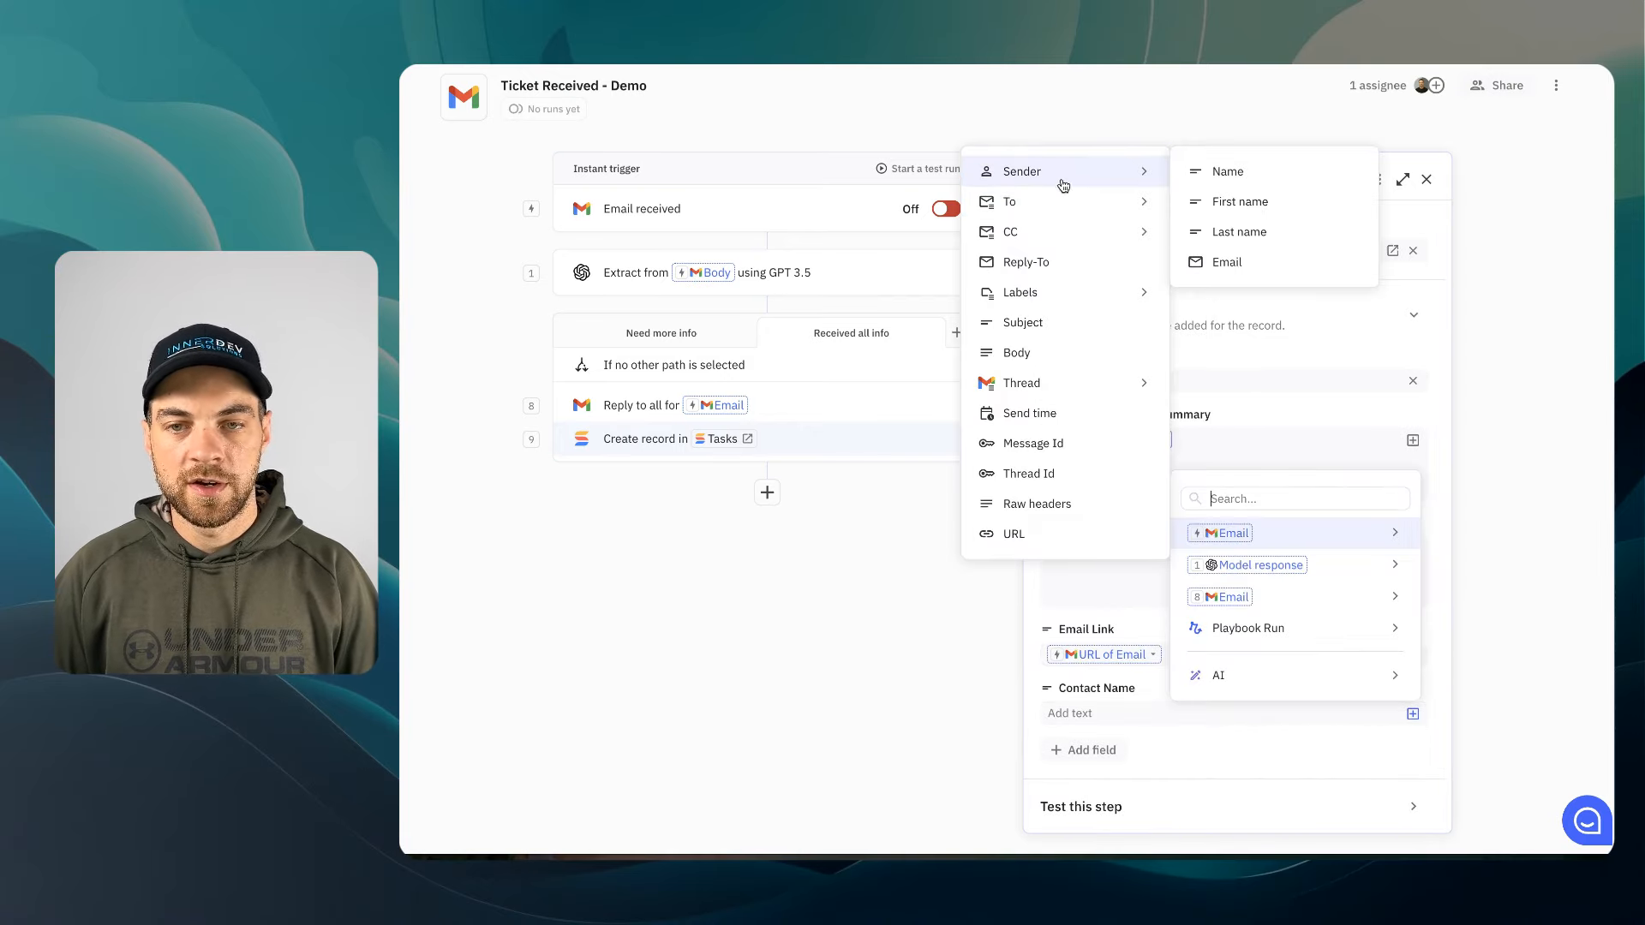
{"action": "left_click", "coordinate": [1235, 183]}
Add the Address field and fill Address line 1 with the model response's Address
{"action": "left_click", "coordinate": [1100, 752]}
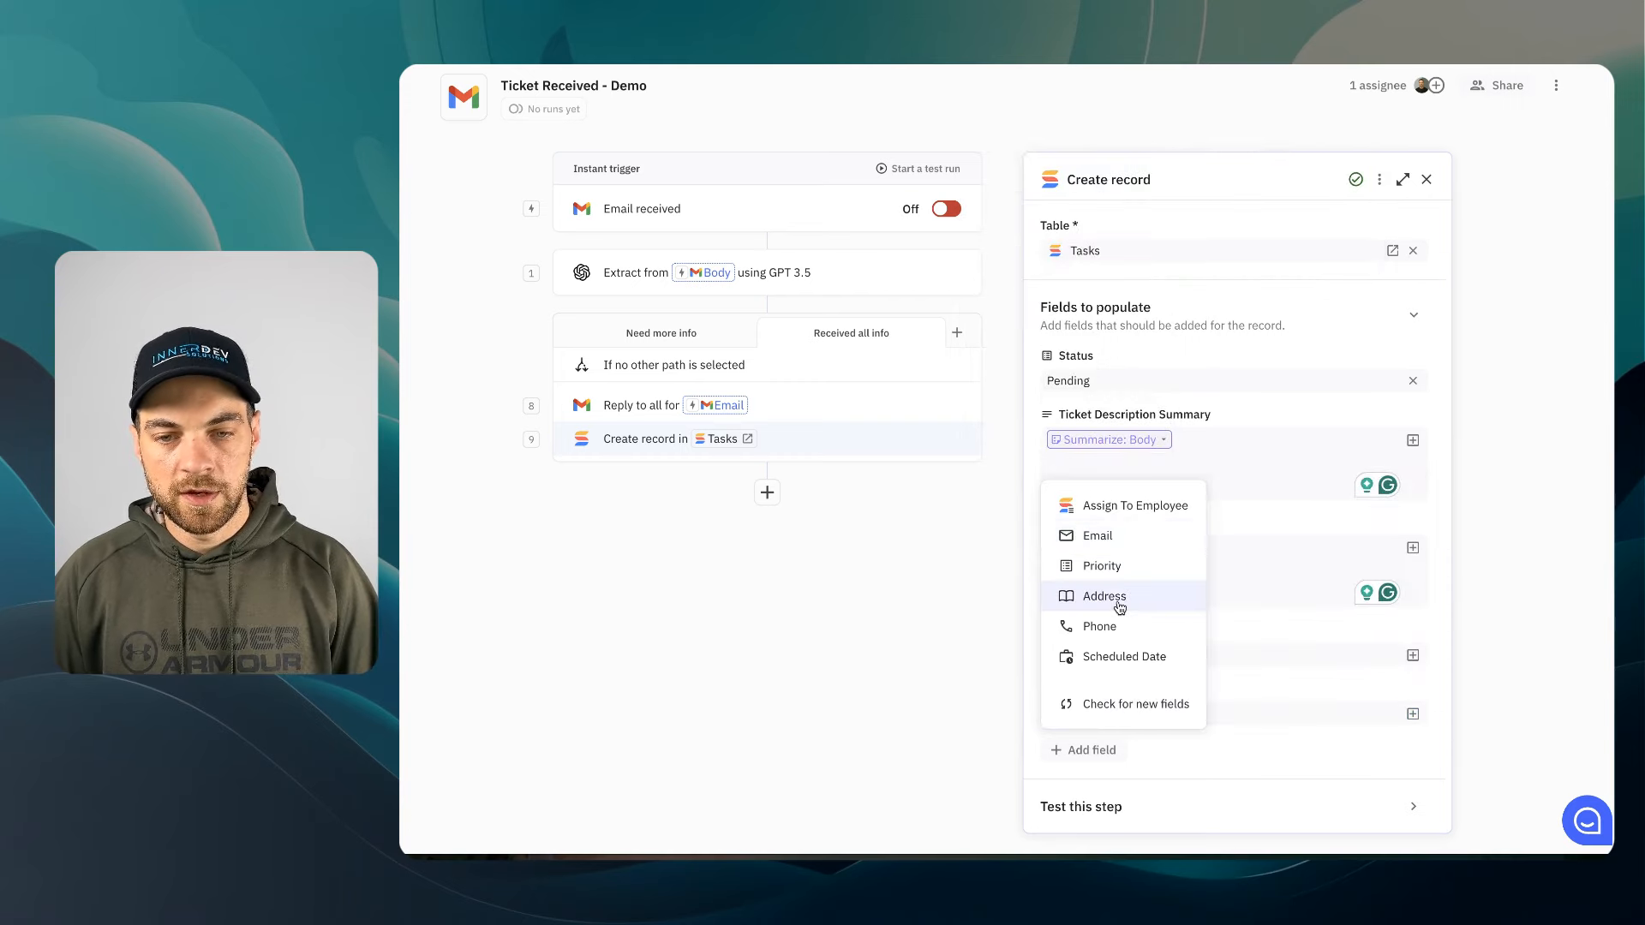
{"action": "left_click", "coordinate": [1120, 597]}
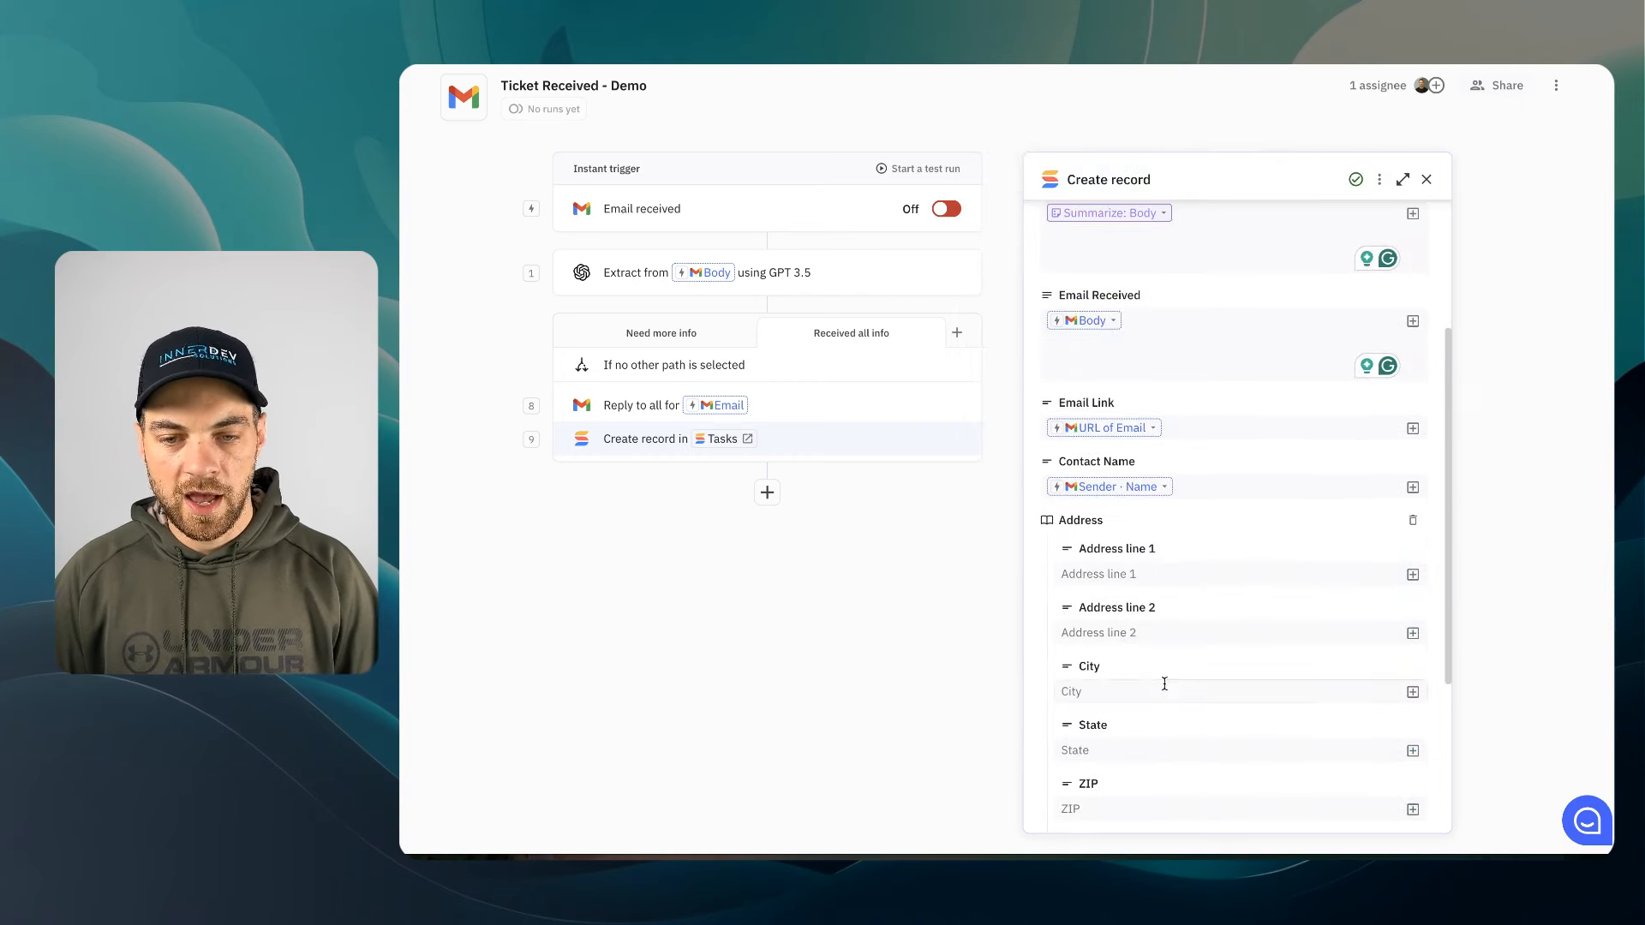
{"action": "left_click", "coordinate": [1413, 575]}
{"action": "mouse_move", "coordinate": [1267, 425]}
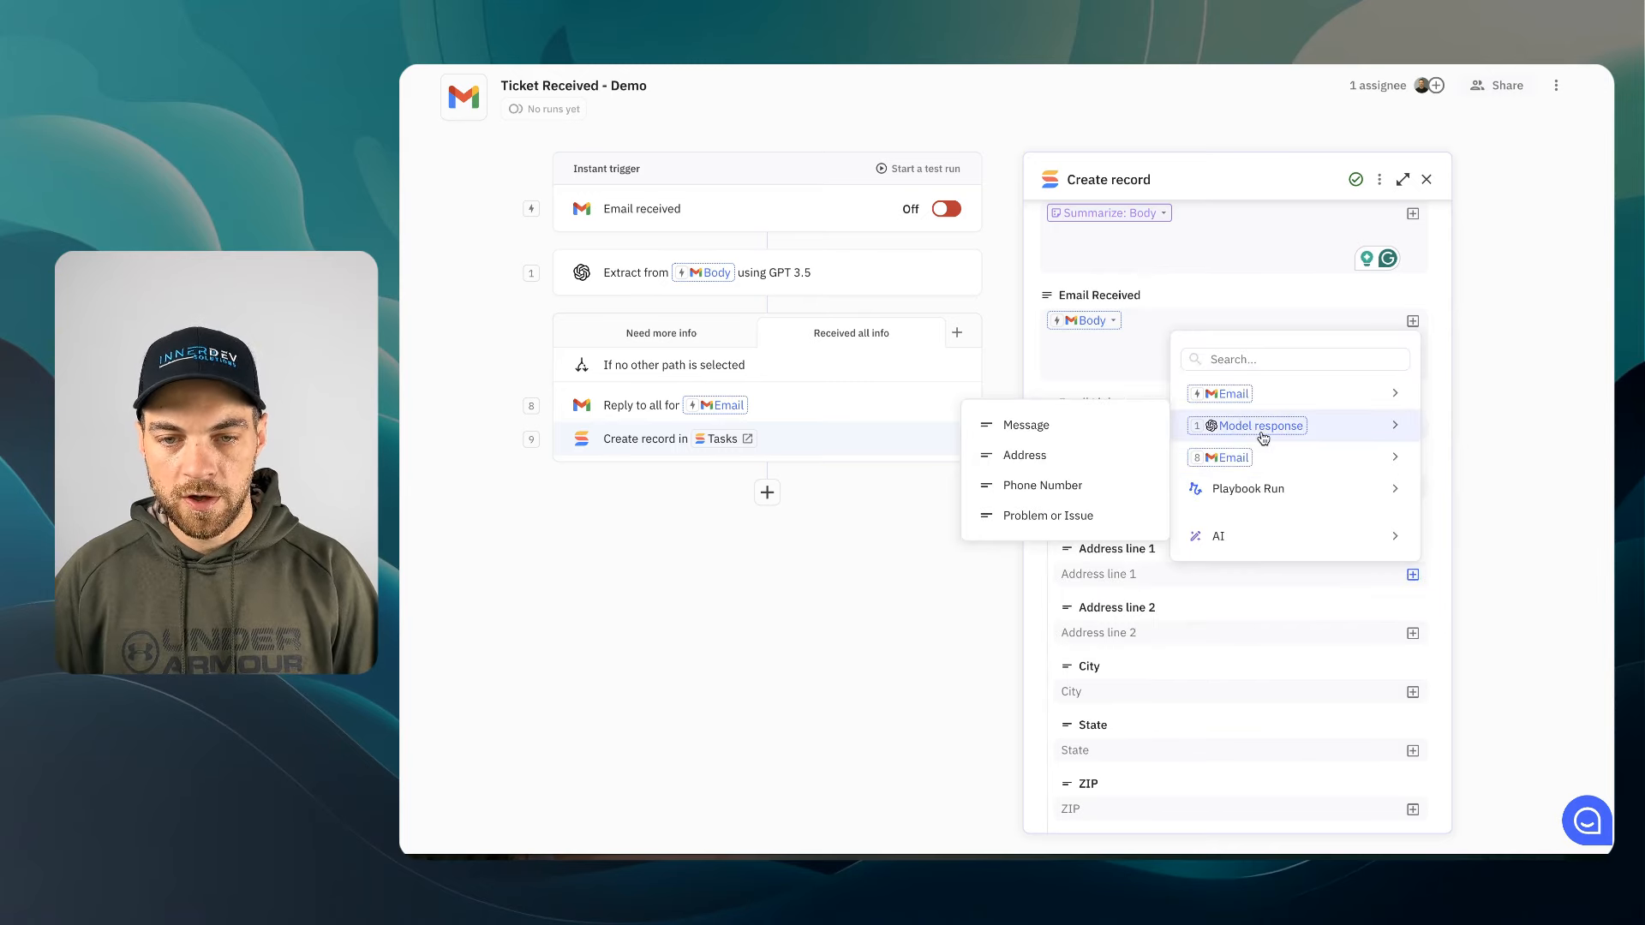
{"action": "left_click", "coordinate": [1076, 455]}
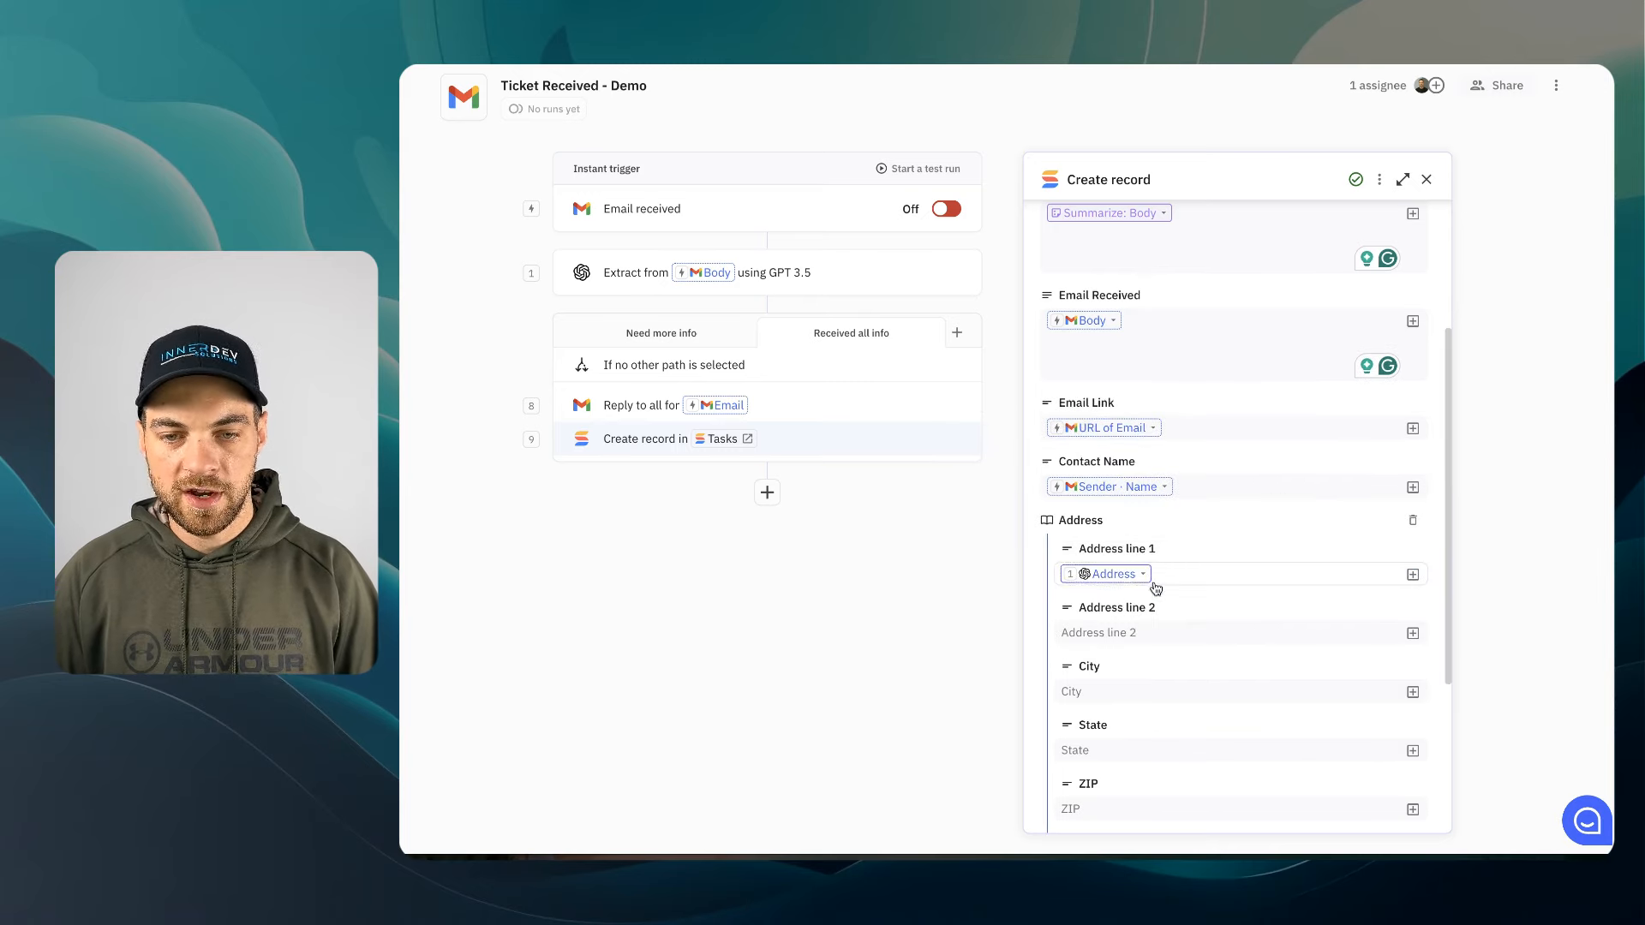
Add the Email field and fill it with the trigger email sender's email address
{"action": "left_click", "coordinate": [1089, 791]}
{"action": "left_click", "coordinate": [1101, 608]}
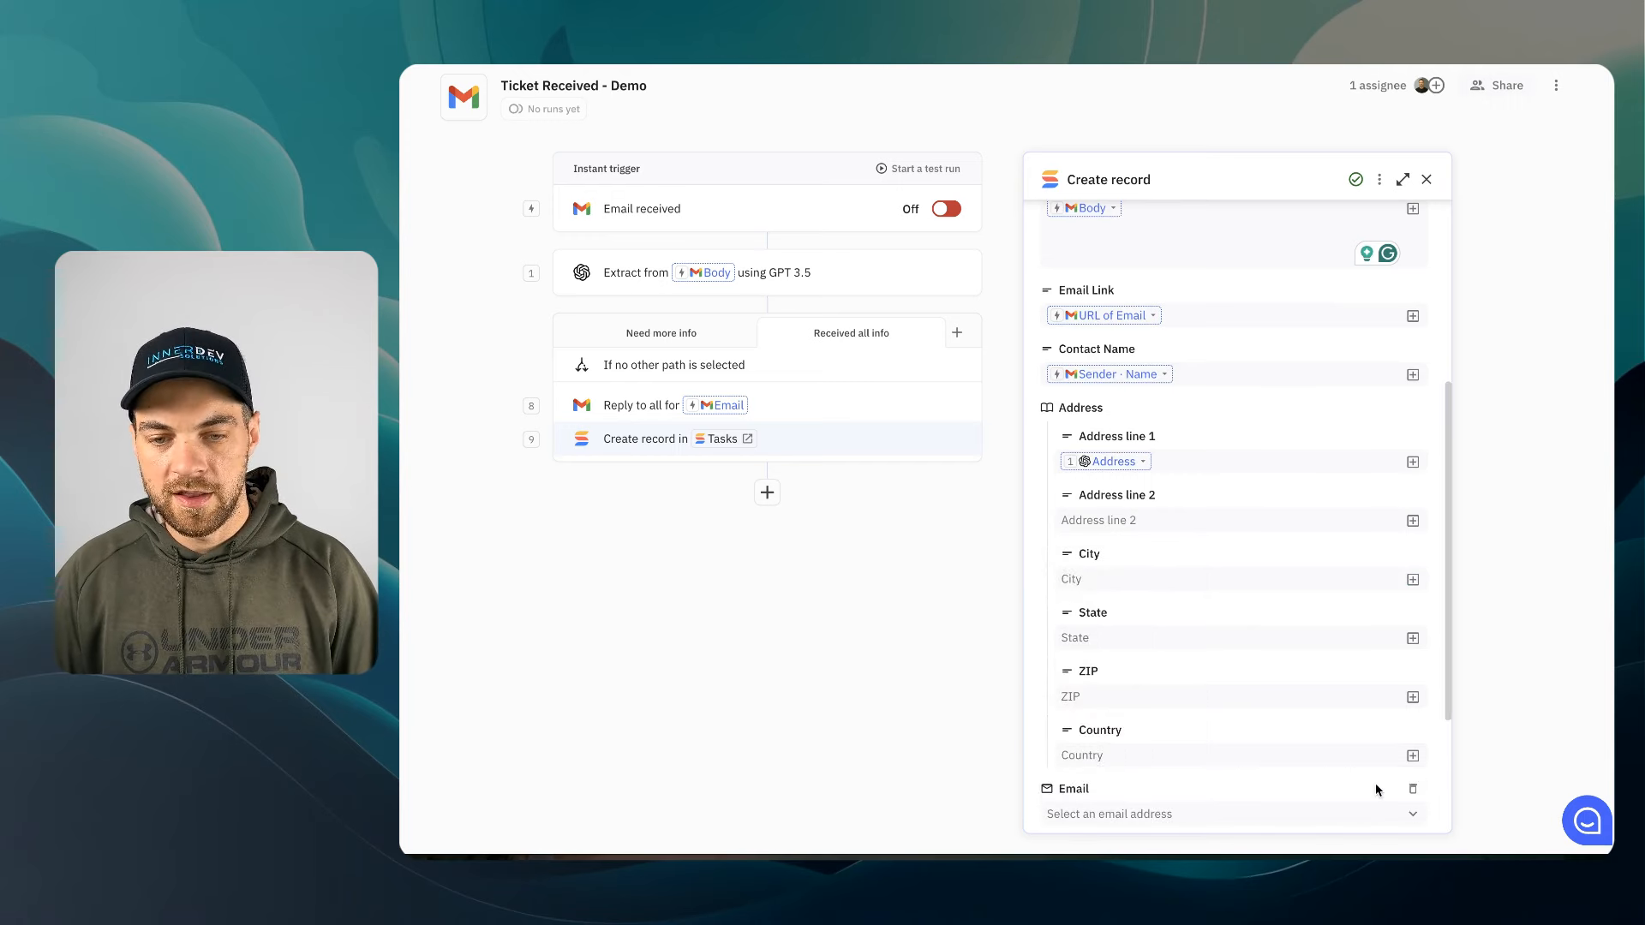
{"action": "scroll", "coordinate": [1380, 754], "scroll_direction": "down", "scroll_amount": 2}
{"action": "left_click", "coordinate": [1398, 699]}
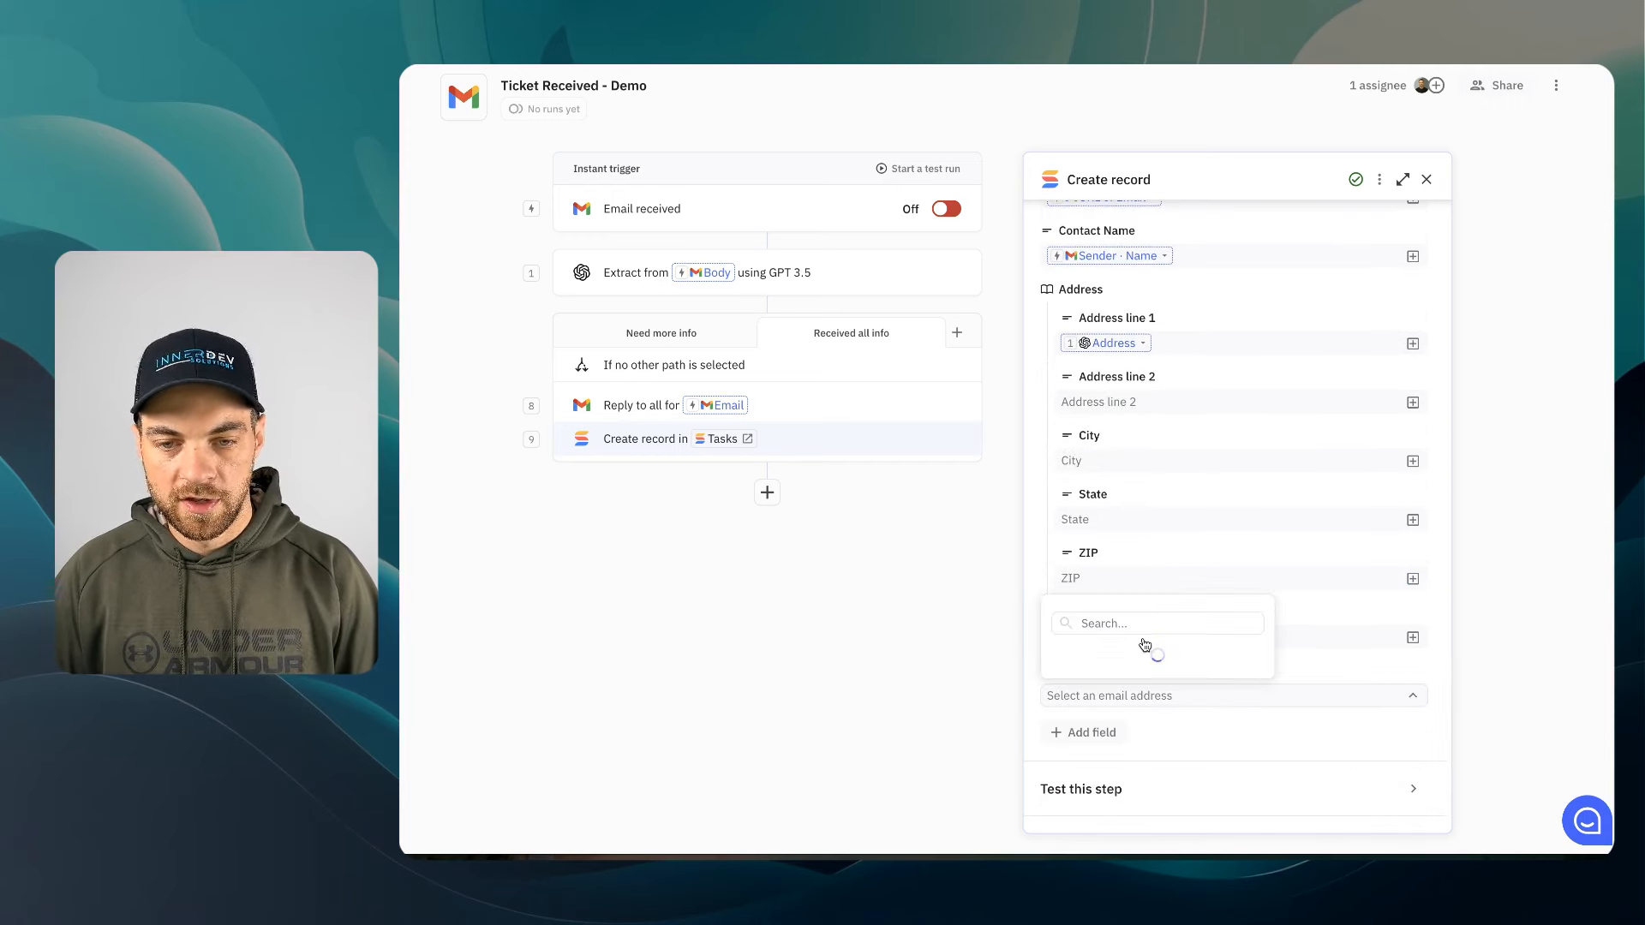
{"action": "mouse_move", "coordinate": [1127, 326]}
{"action": "left_click", "coordinate": [1371, 323]}
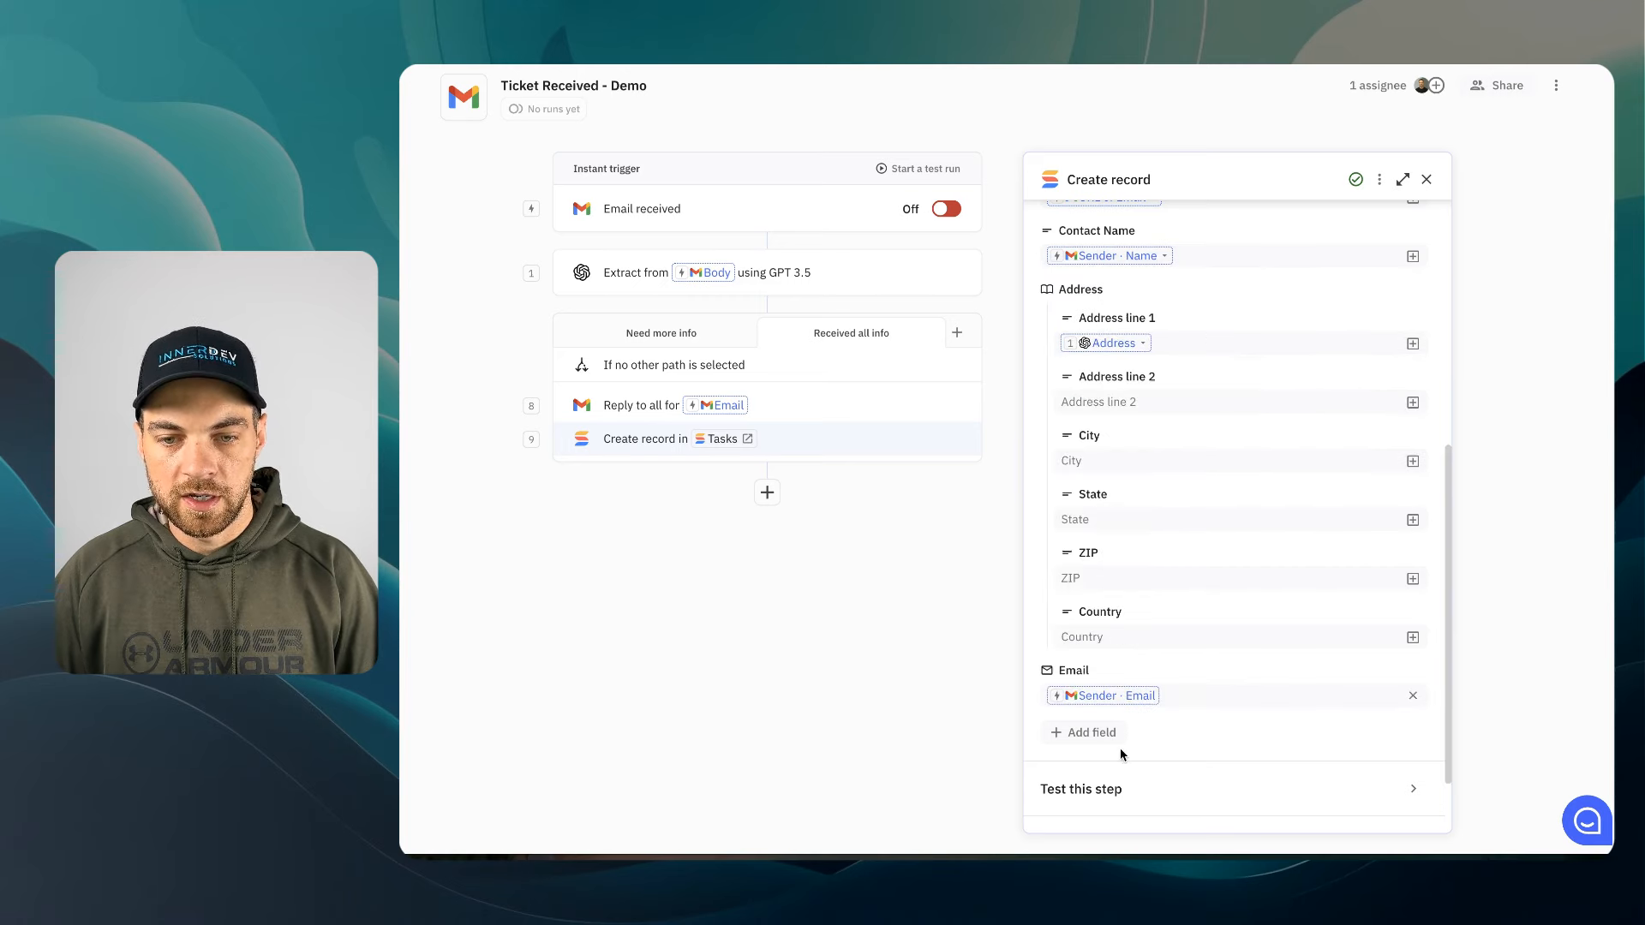
Add a Slack Send DM via Bot step after the Create record step in the Received all info path
{"action": "left_click", "coordinate": [1100, 734]}
{"action": "key", "text": "Escape"}
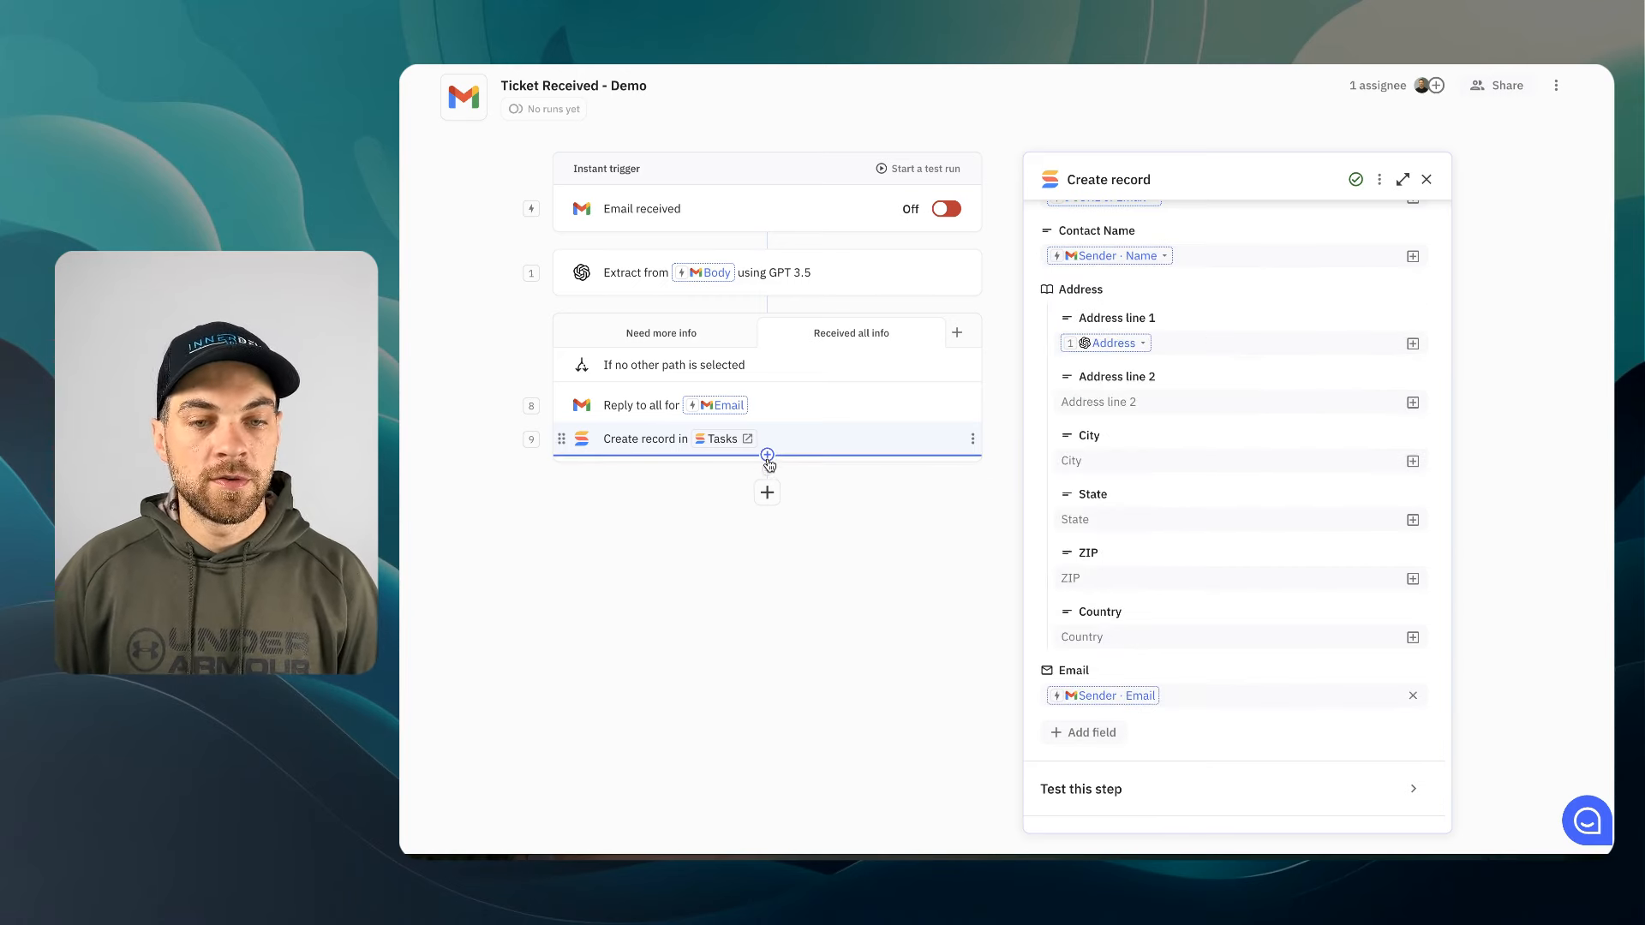
{"action": "left_click", "coordinate": [768, 455]}
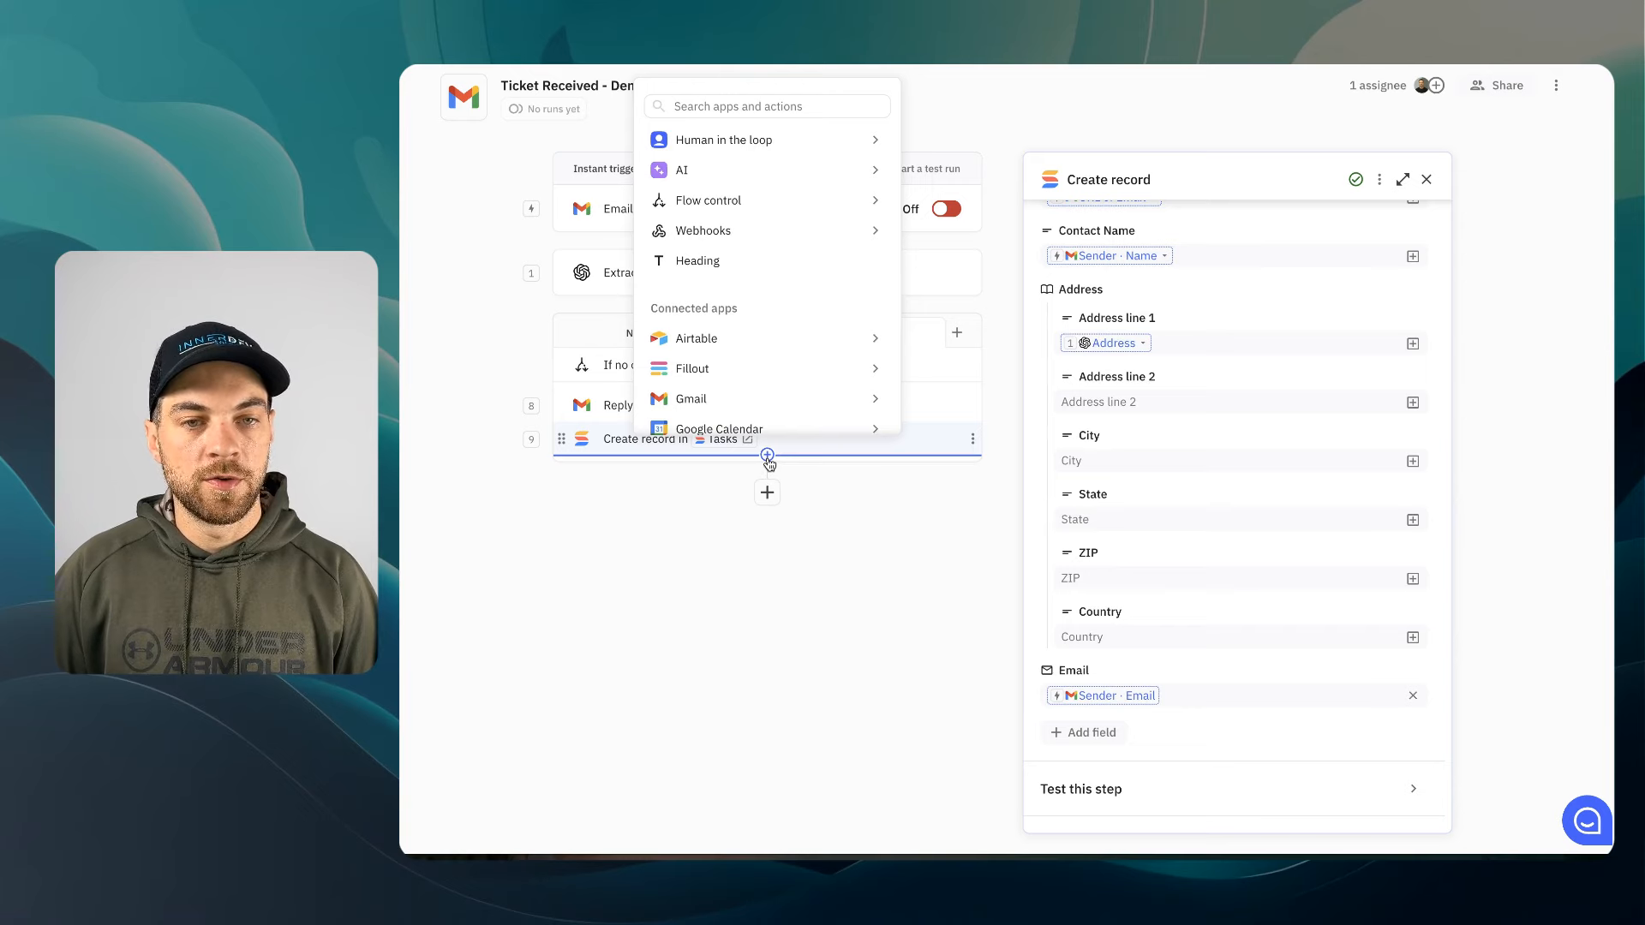
{"action": "mouse_move", "coordinate": [746, 440]}
{"action": "type", "text": "slack"}
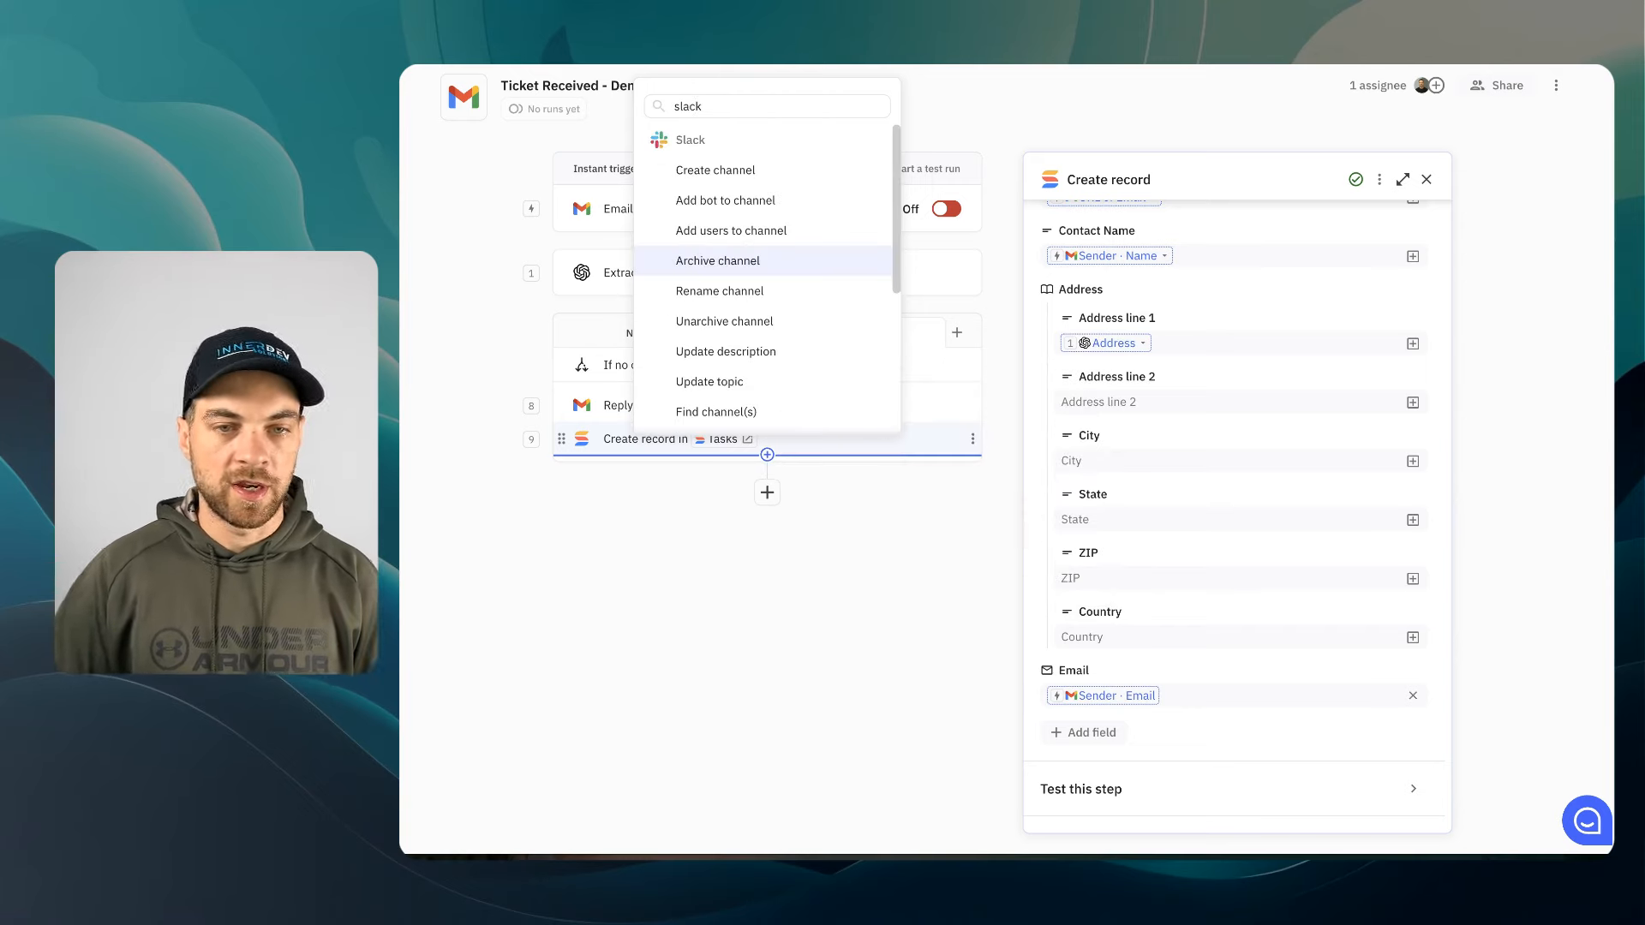
{"action": "scroll", "coordinate": [754, 390], "scroll_direction": "down", "scroll_amount": 2}
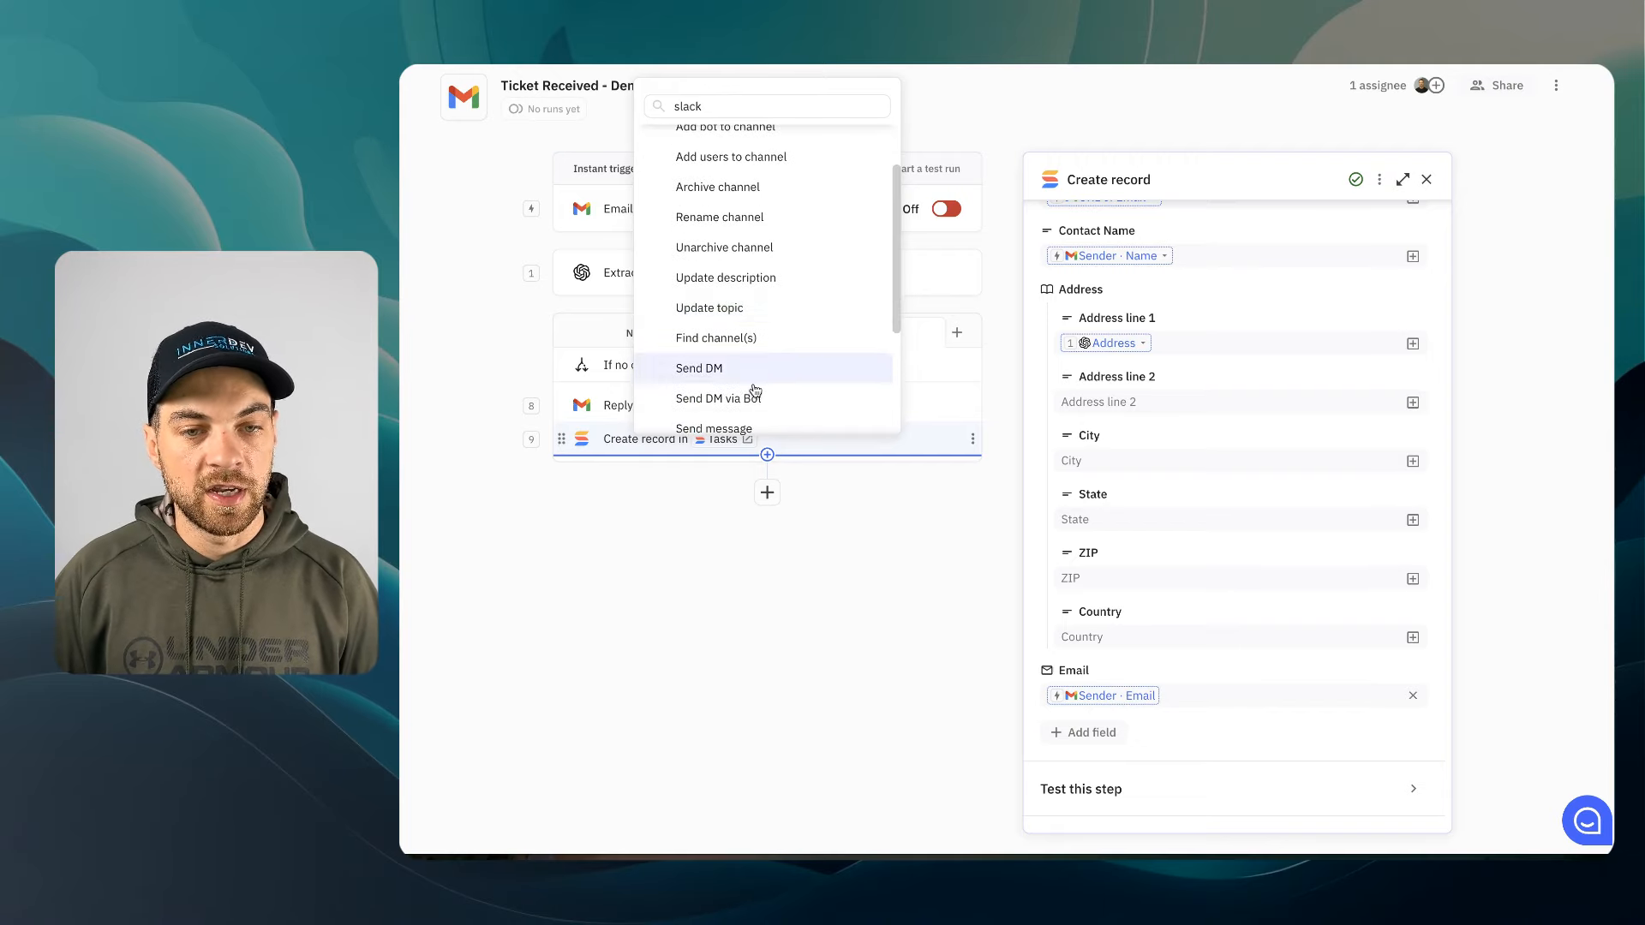
{"action": "left_click", "coordinate": [754, 396]}
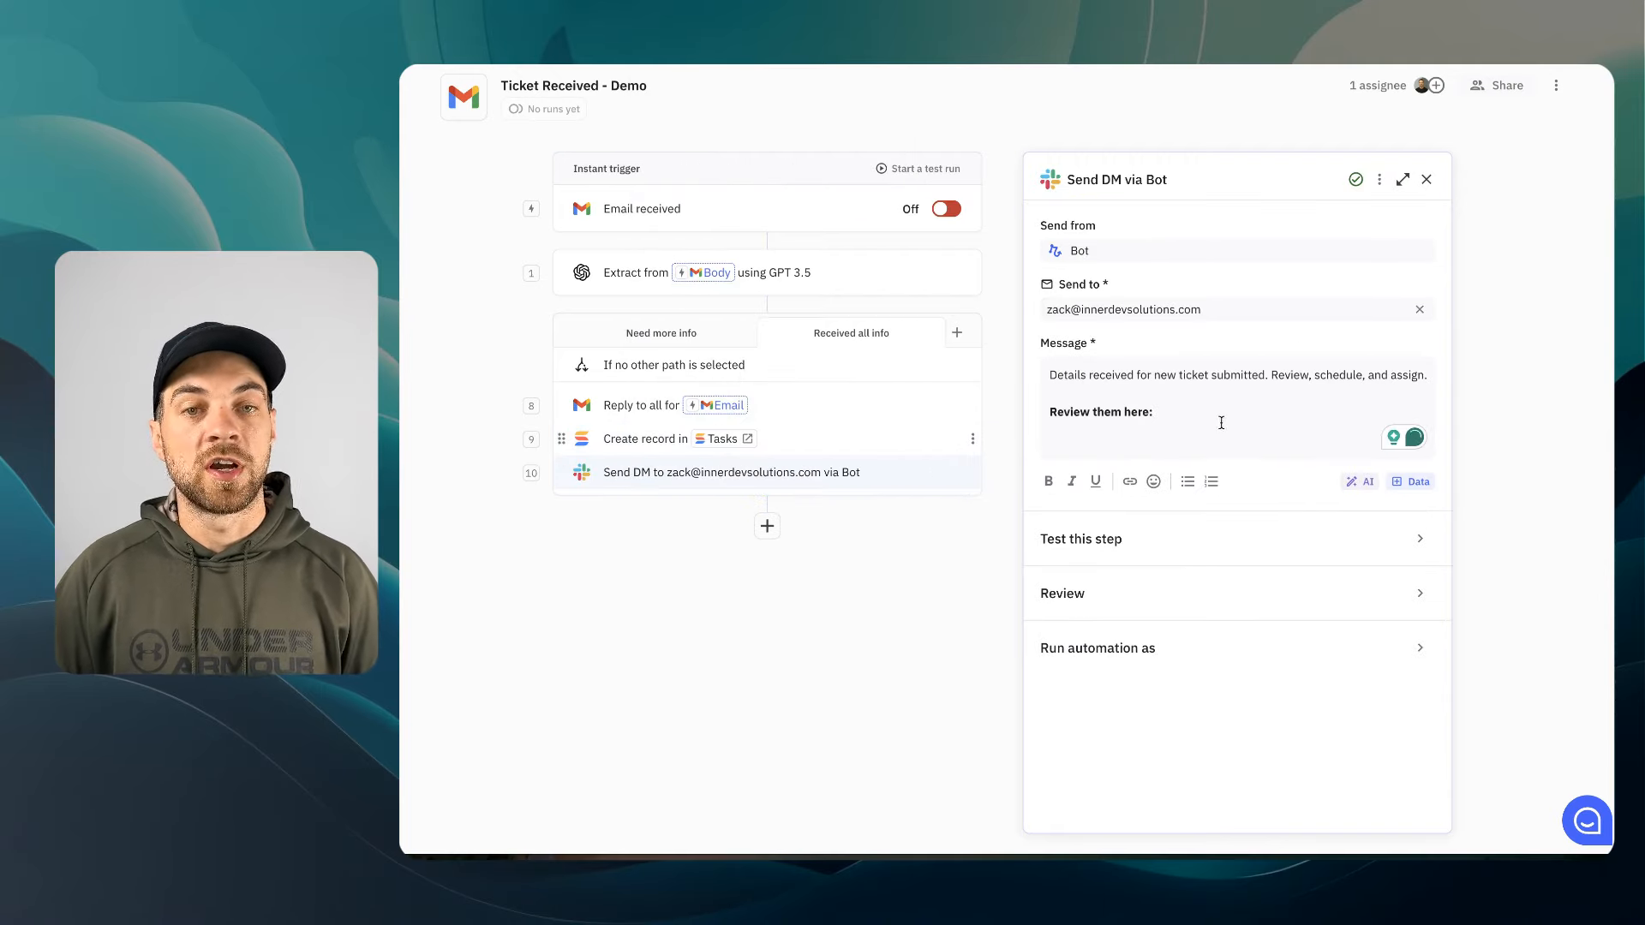
Insert the URL of the created Tasks record under "Review them here:" in the Slack message
{"action": "left_click", "coordinate": [1410, 481]}
{"action": "left_click", "coordinate": [1285, 412]}
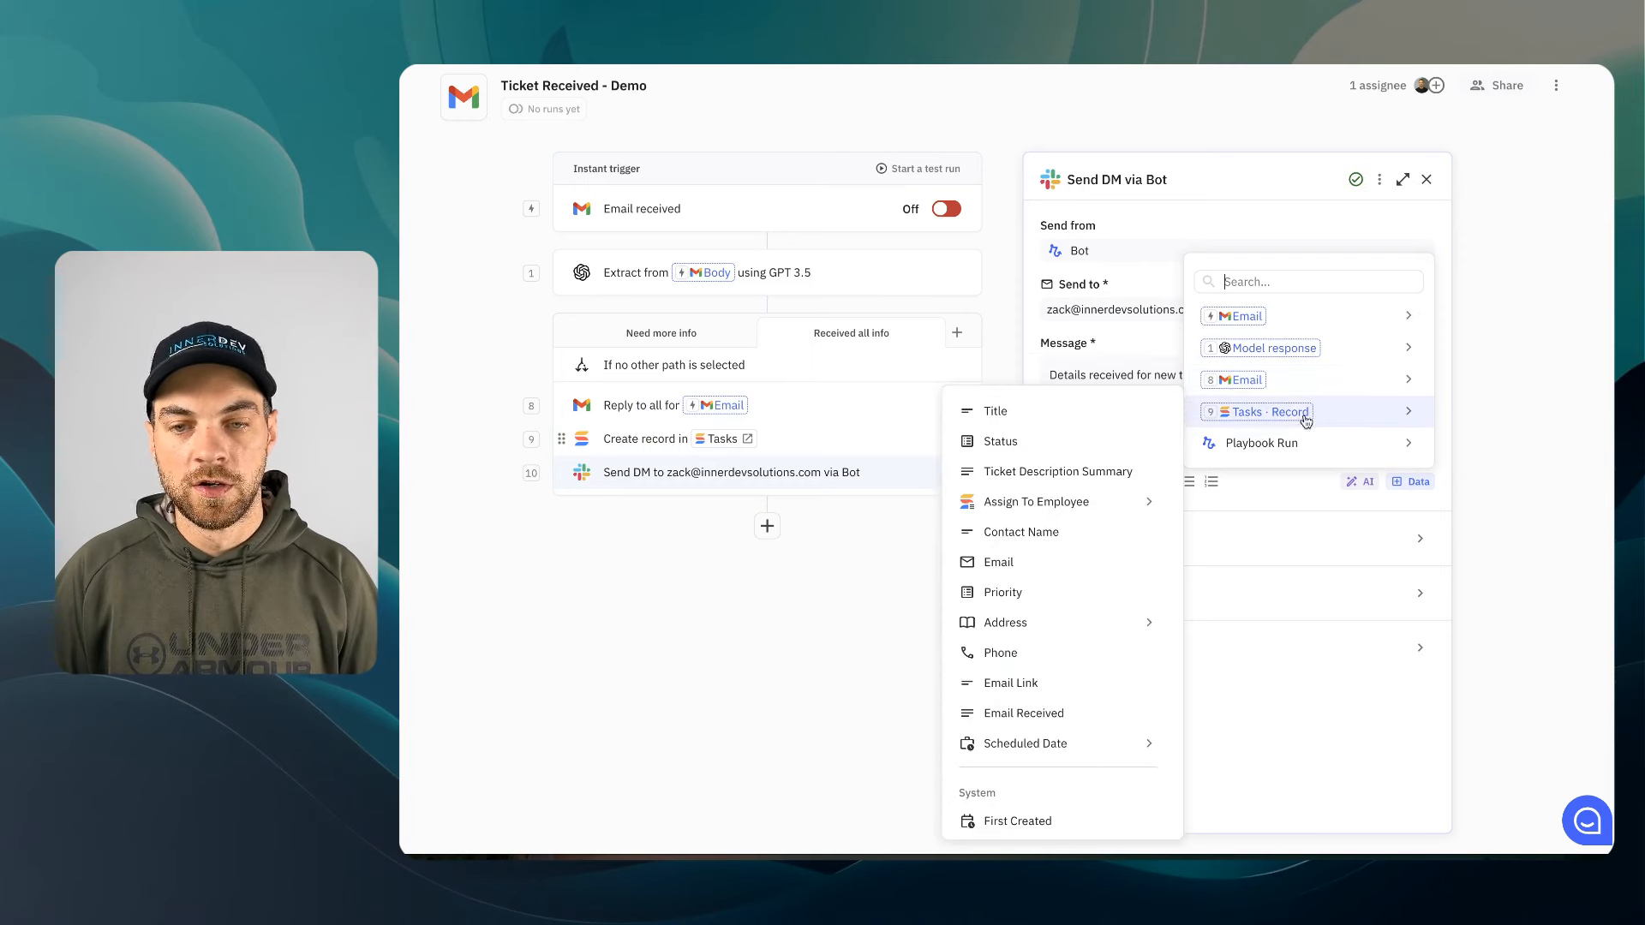
{"action": "scroll", "coordinate": [1039, 583], "scroll_direction": "down", "scroll_amount": 3}
{"action": "left_click", "coordinate": [1026, 811]}
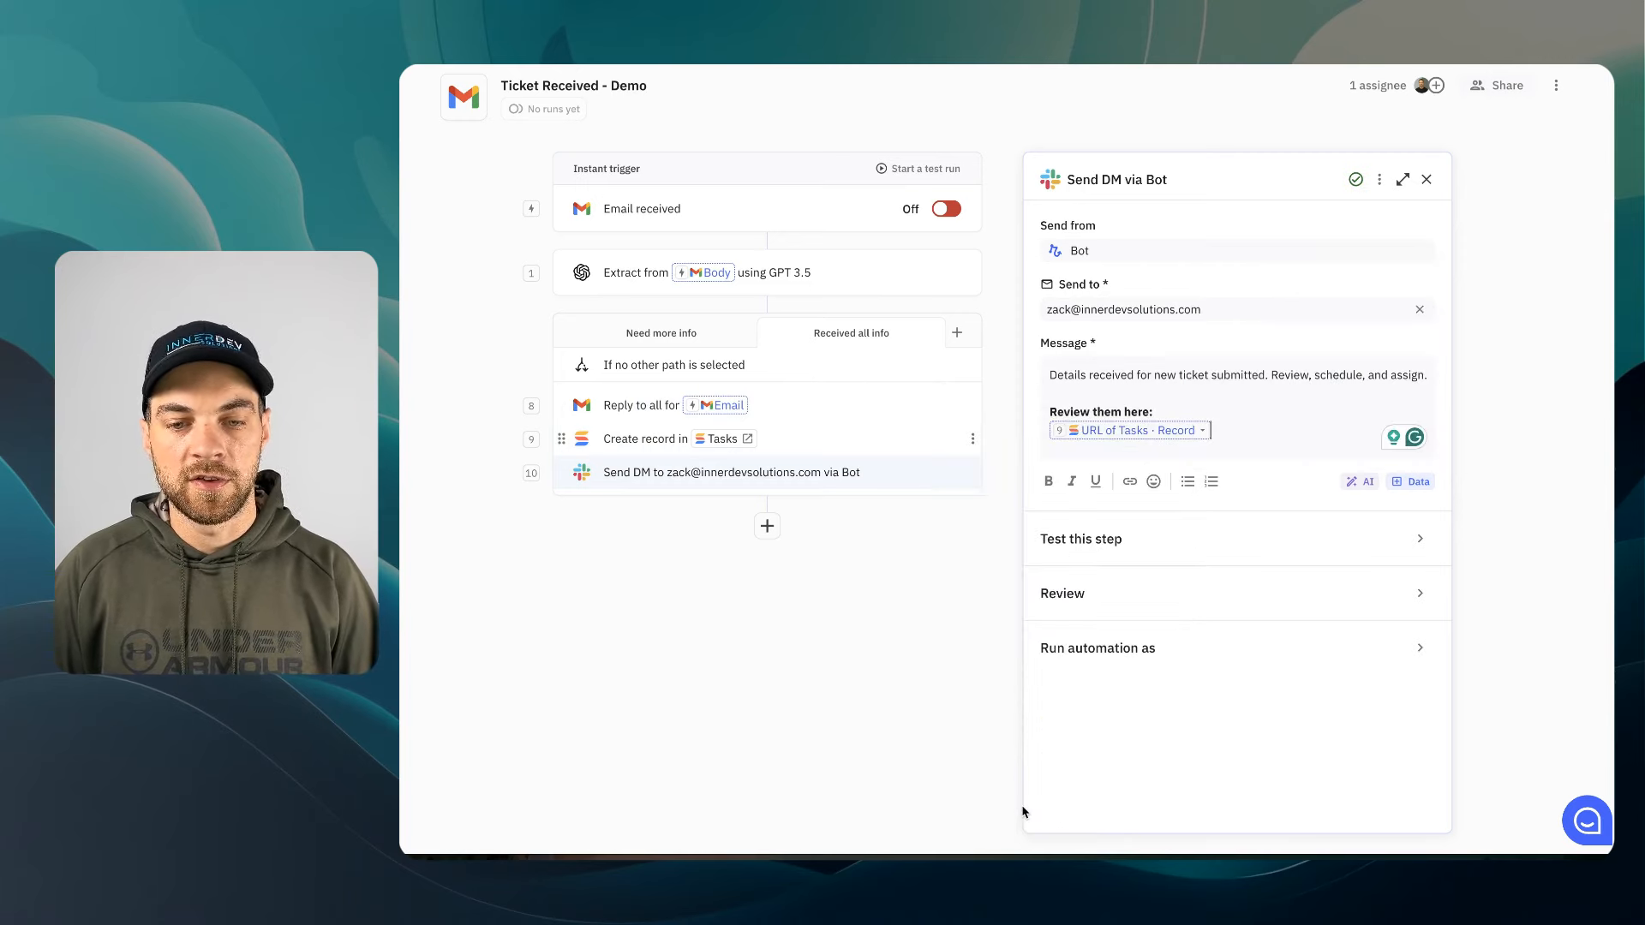
{"action": "left_click", "coordinate": [881, 587]}
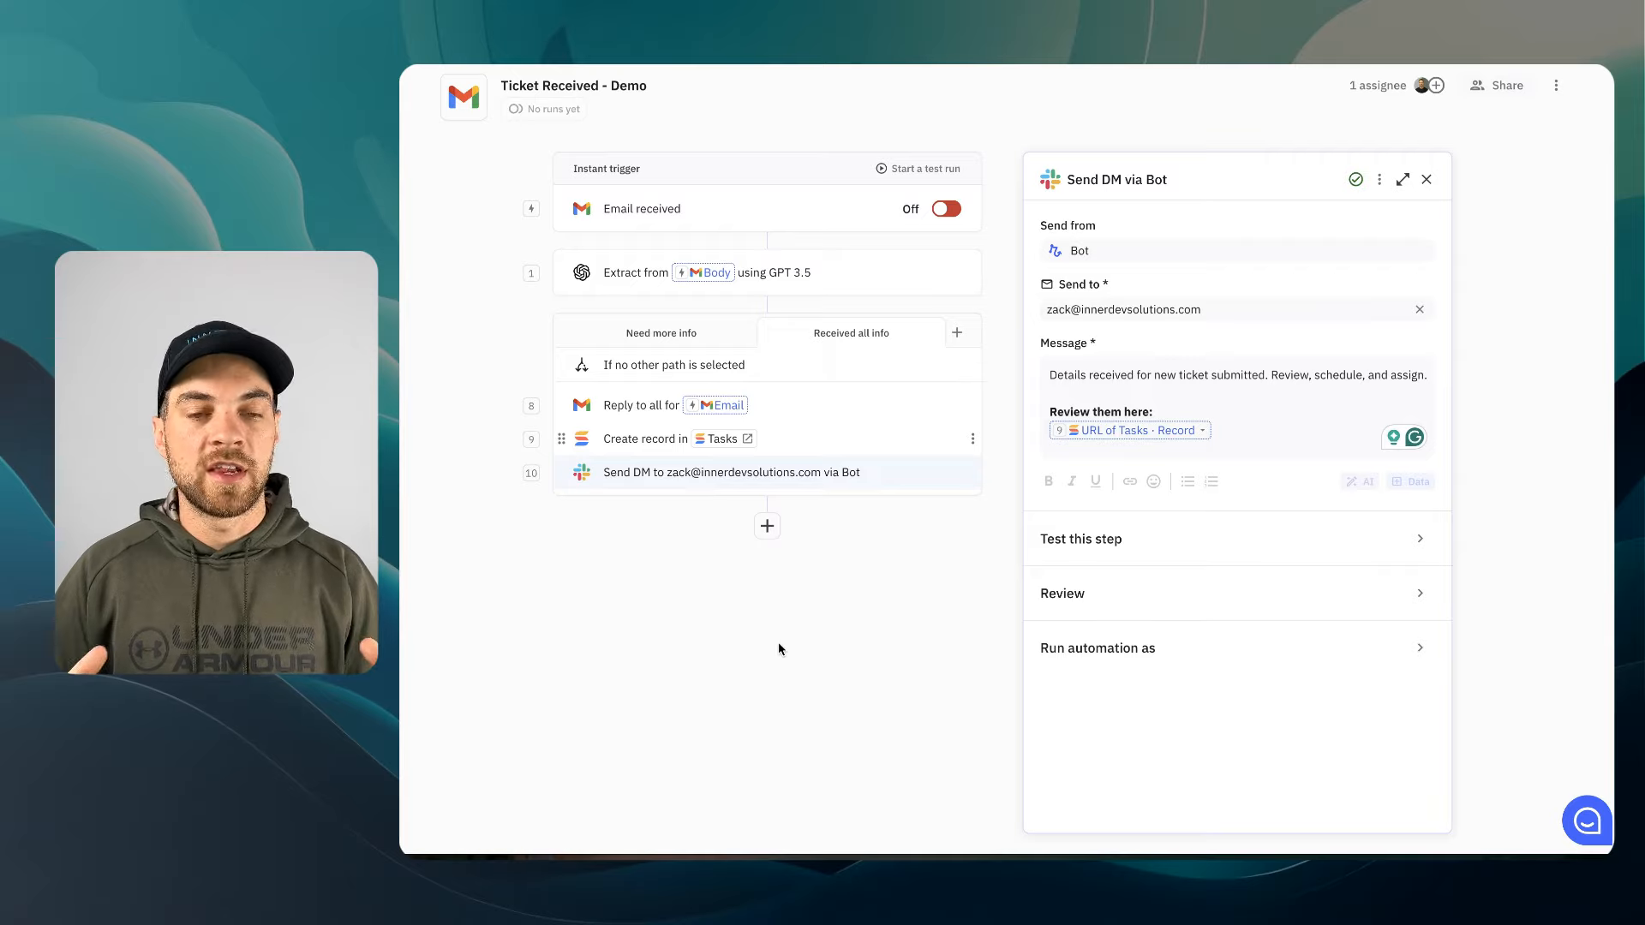
Show the Need more info path, switch to the mail app and draft an email to the support address with the subject "Furnace quit working"
{"action": "left_click", "coordinate": [671, 339]}
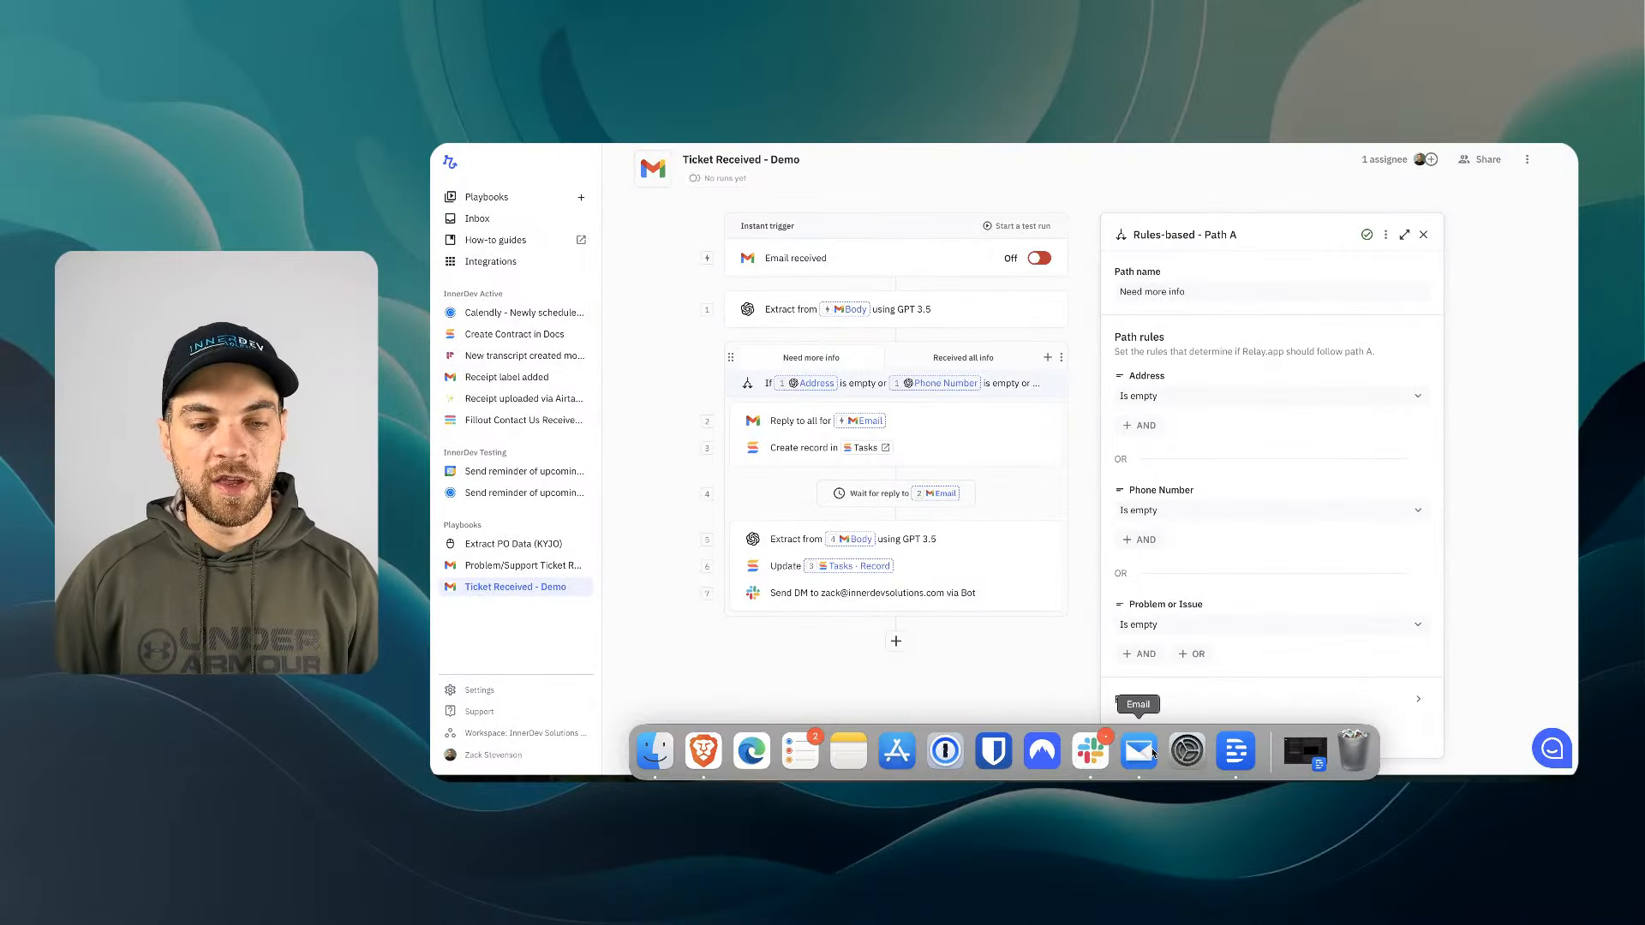
{"action": "left_click", "coordinate": [1140, 751]}
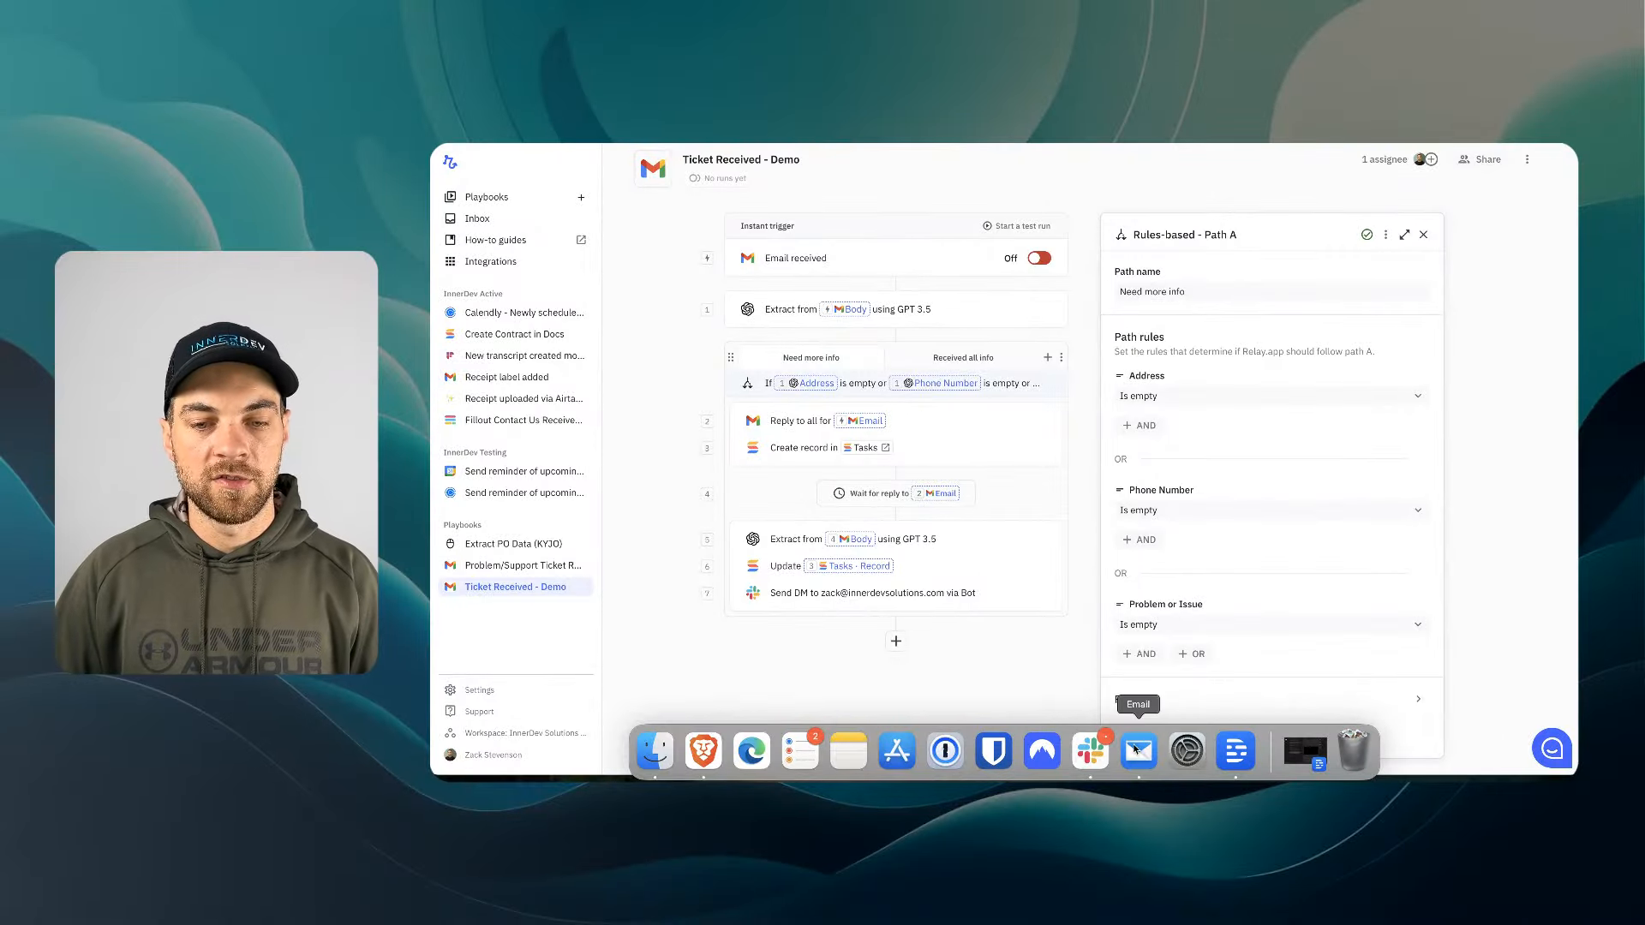
{"action": "type", "text": "support@"}
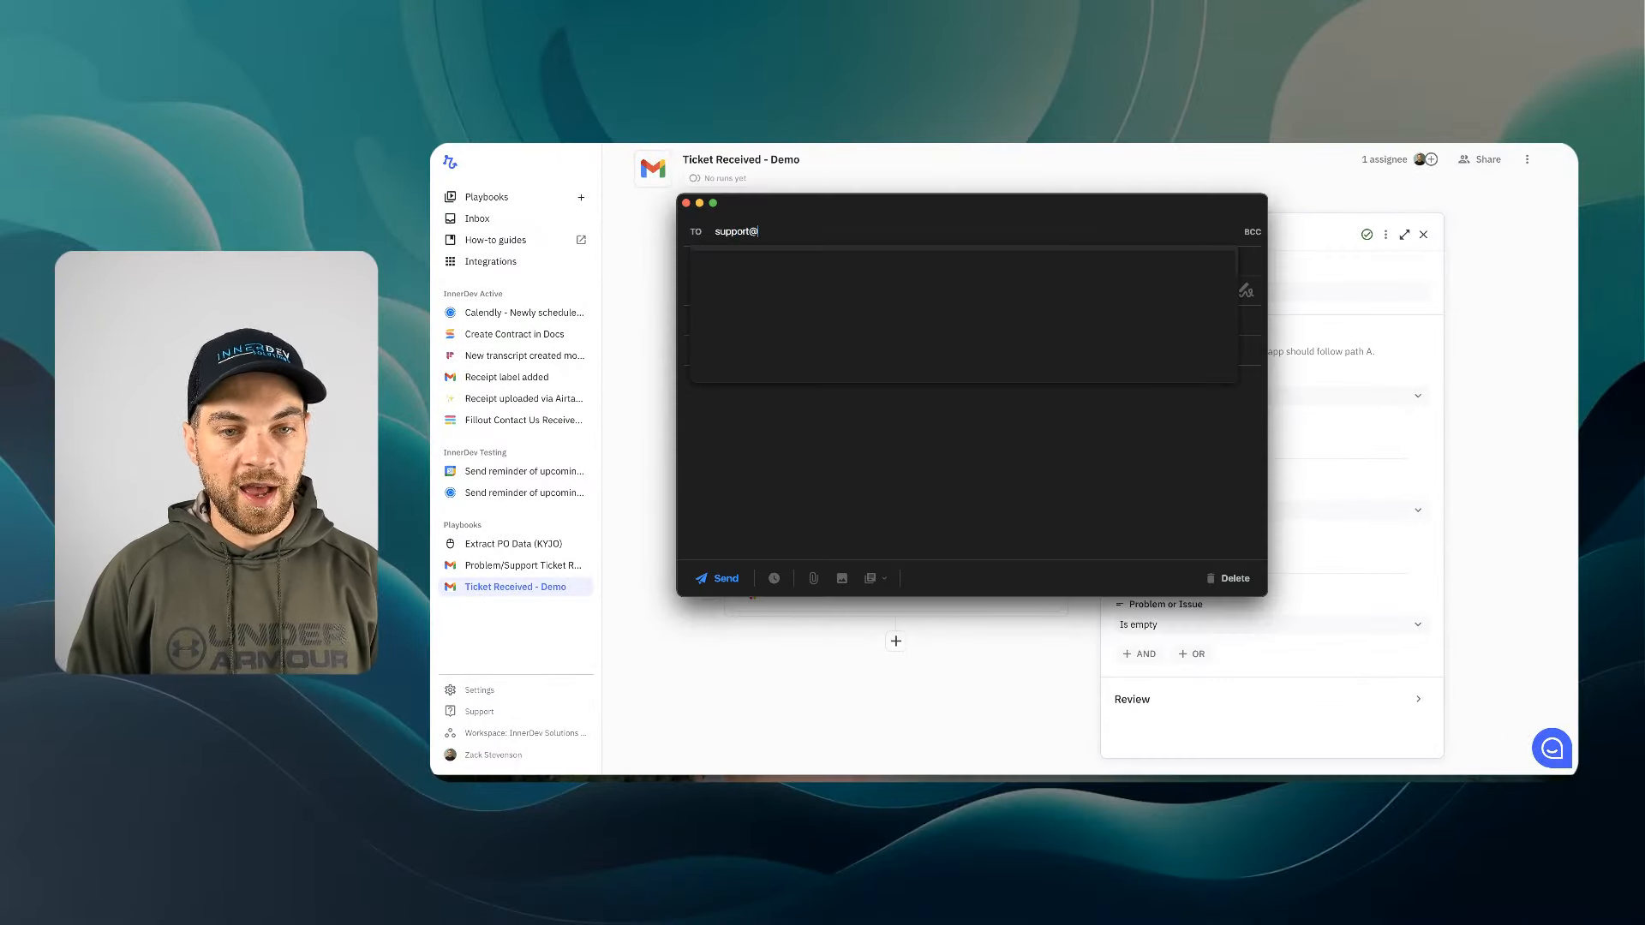
{"action": "key", "text": "Return"}
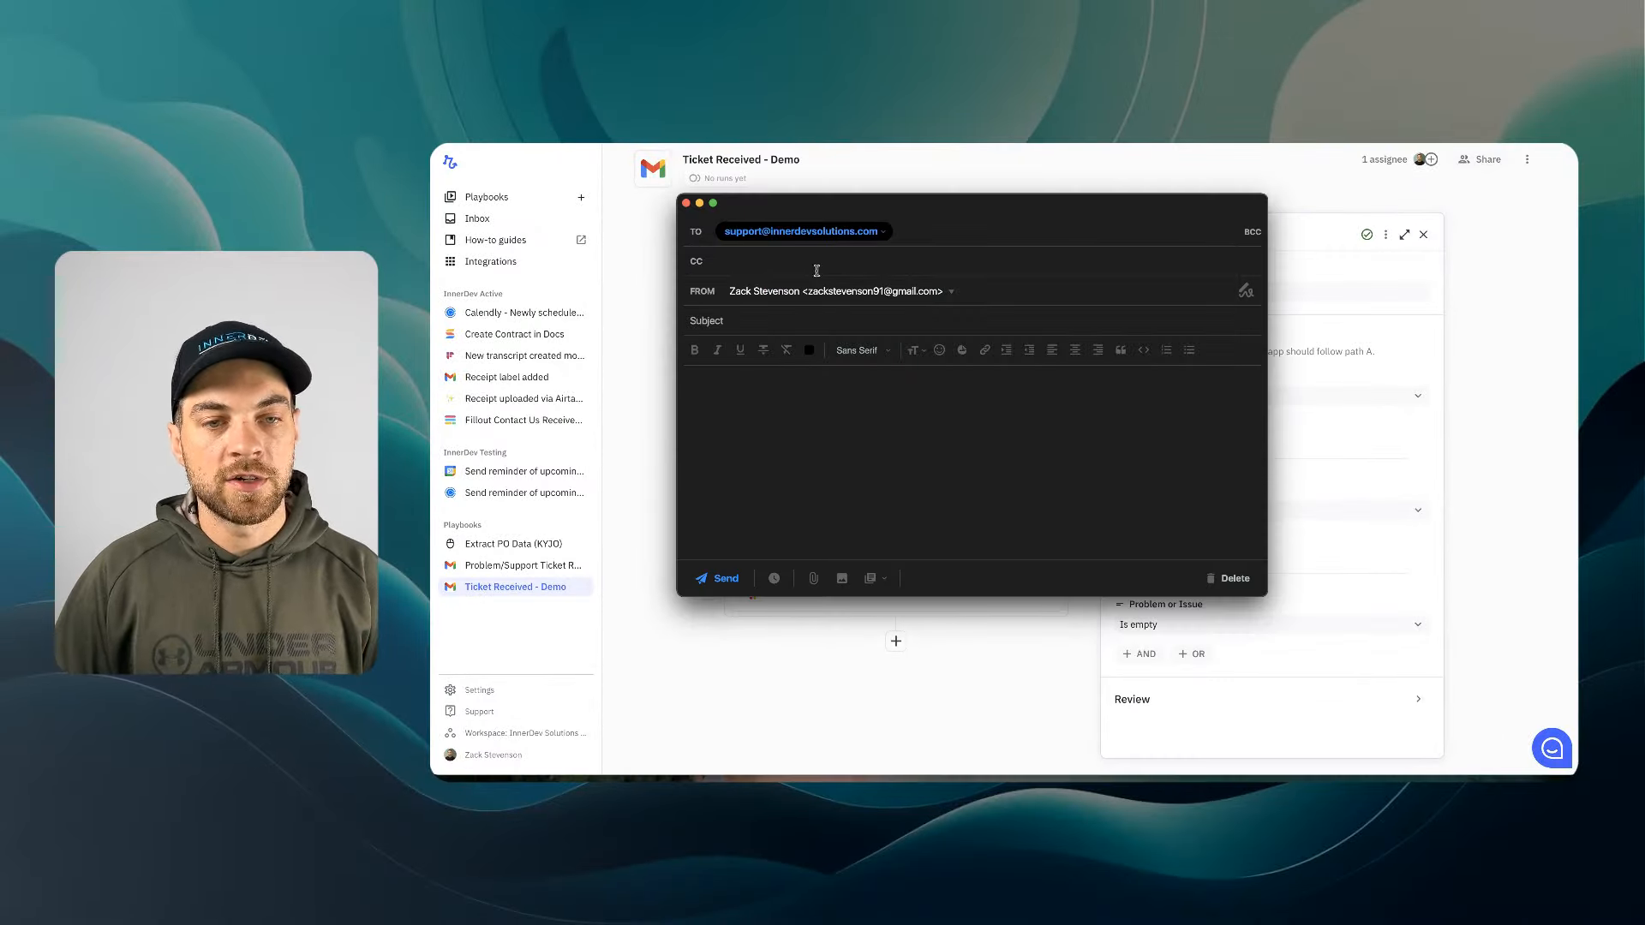
{"action": "left_click", "coordinate": [768, 410]}
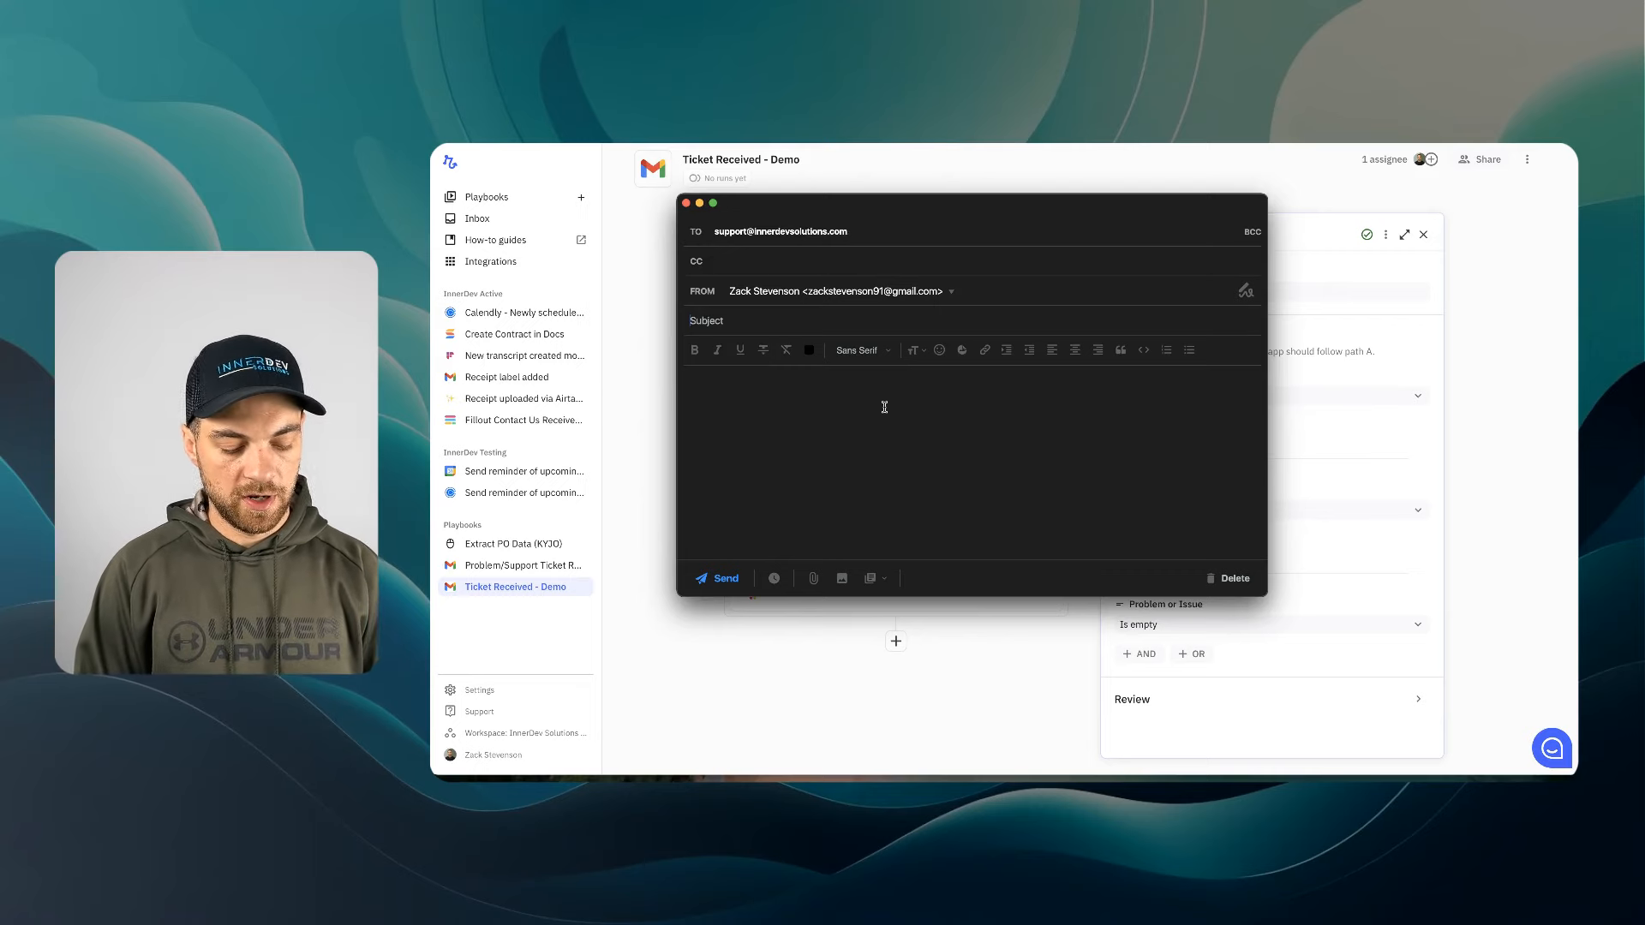
{"action": "type", "text": "Furnace quit wor"}
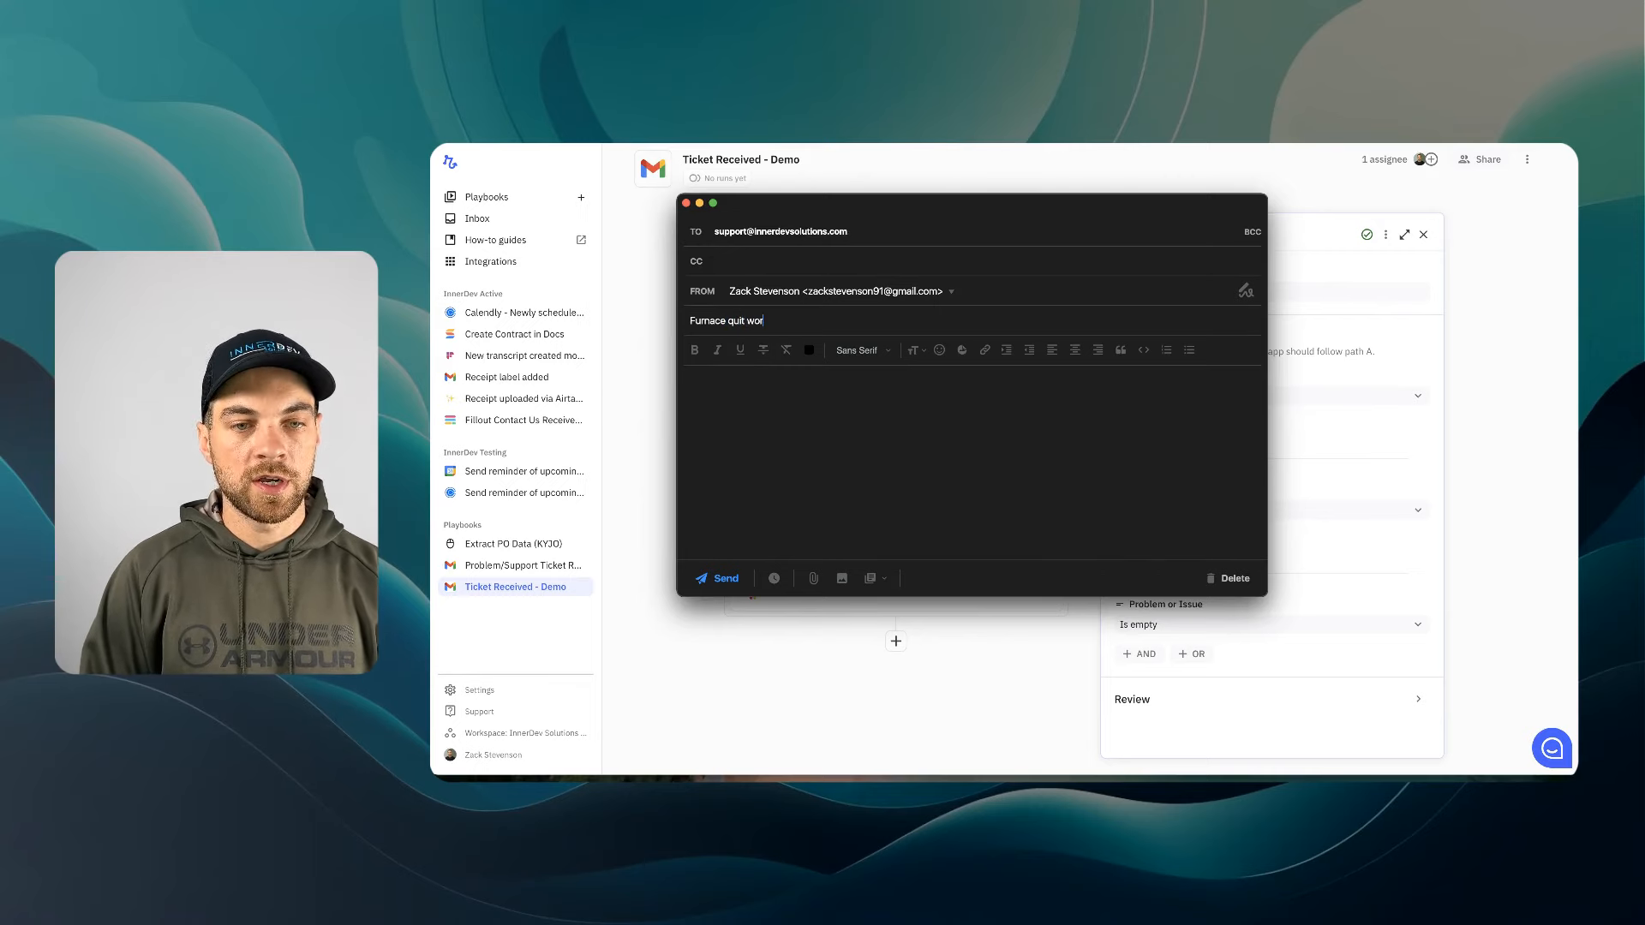
{"action": "type", "text": "king"}
{"action": "left_click", "coordinate": [910, 469]}
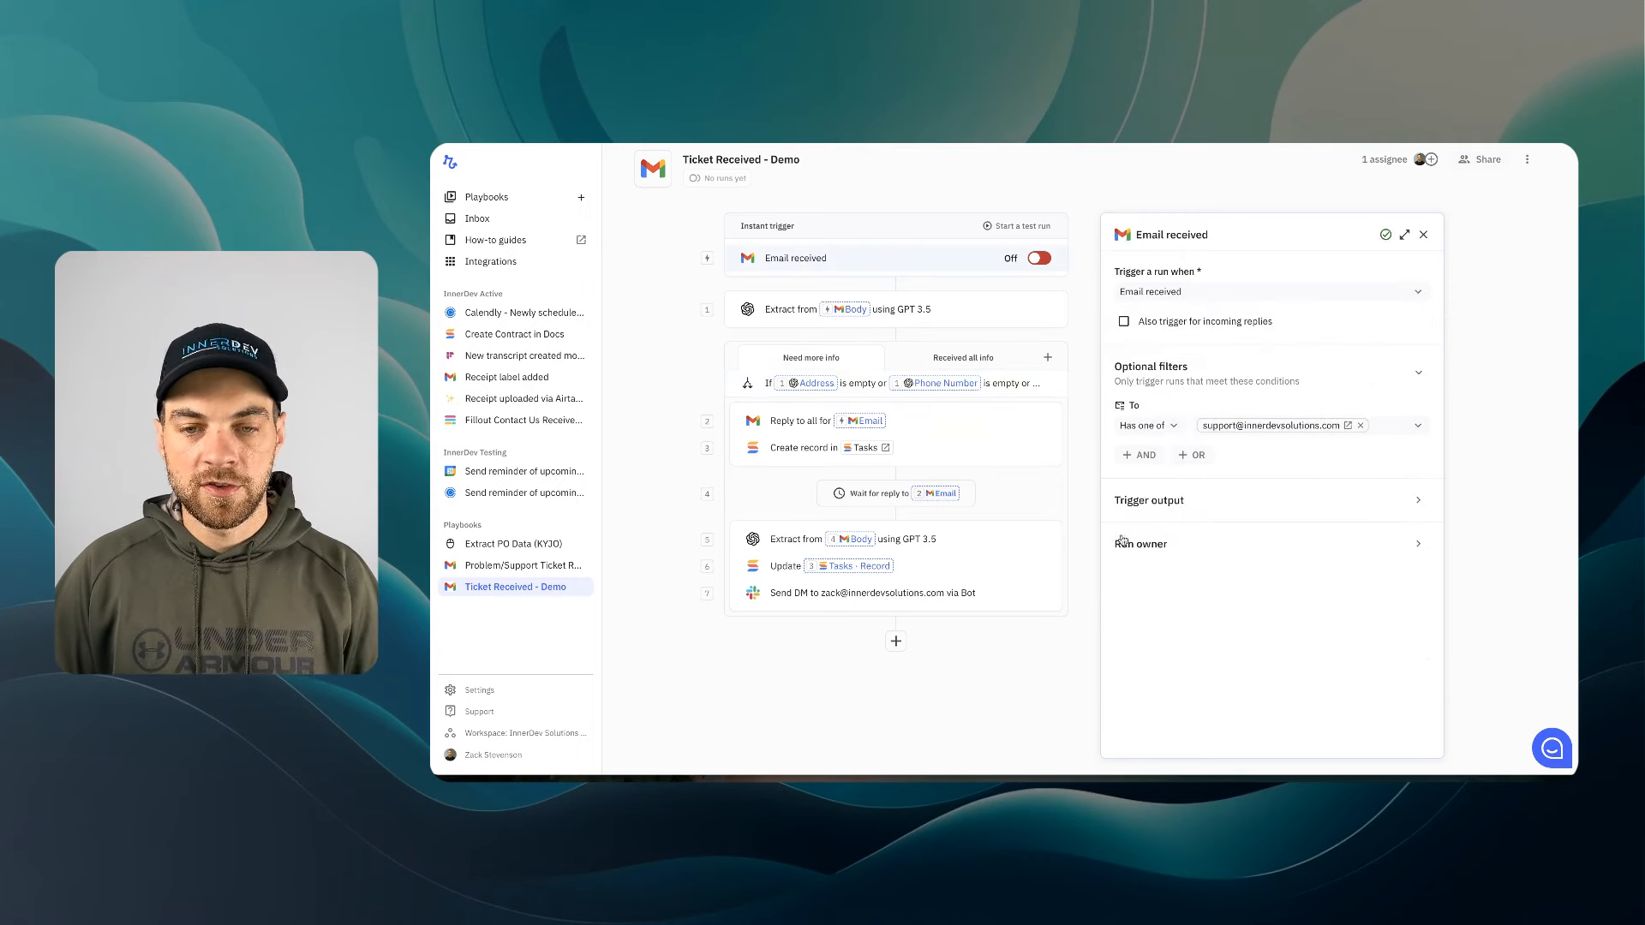
Check the Email received trigger's sample output and open the test run setup for the "[InnerDev Support] Furnace quit working" email
{"action": "left_click", "coordinate": [1153, 502]}
{"action": "scroll", "coordinate": [1140, 480], "scroll_direction": "down", "scroll_amount": 2}
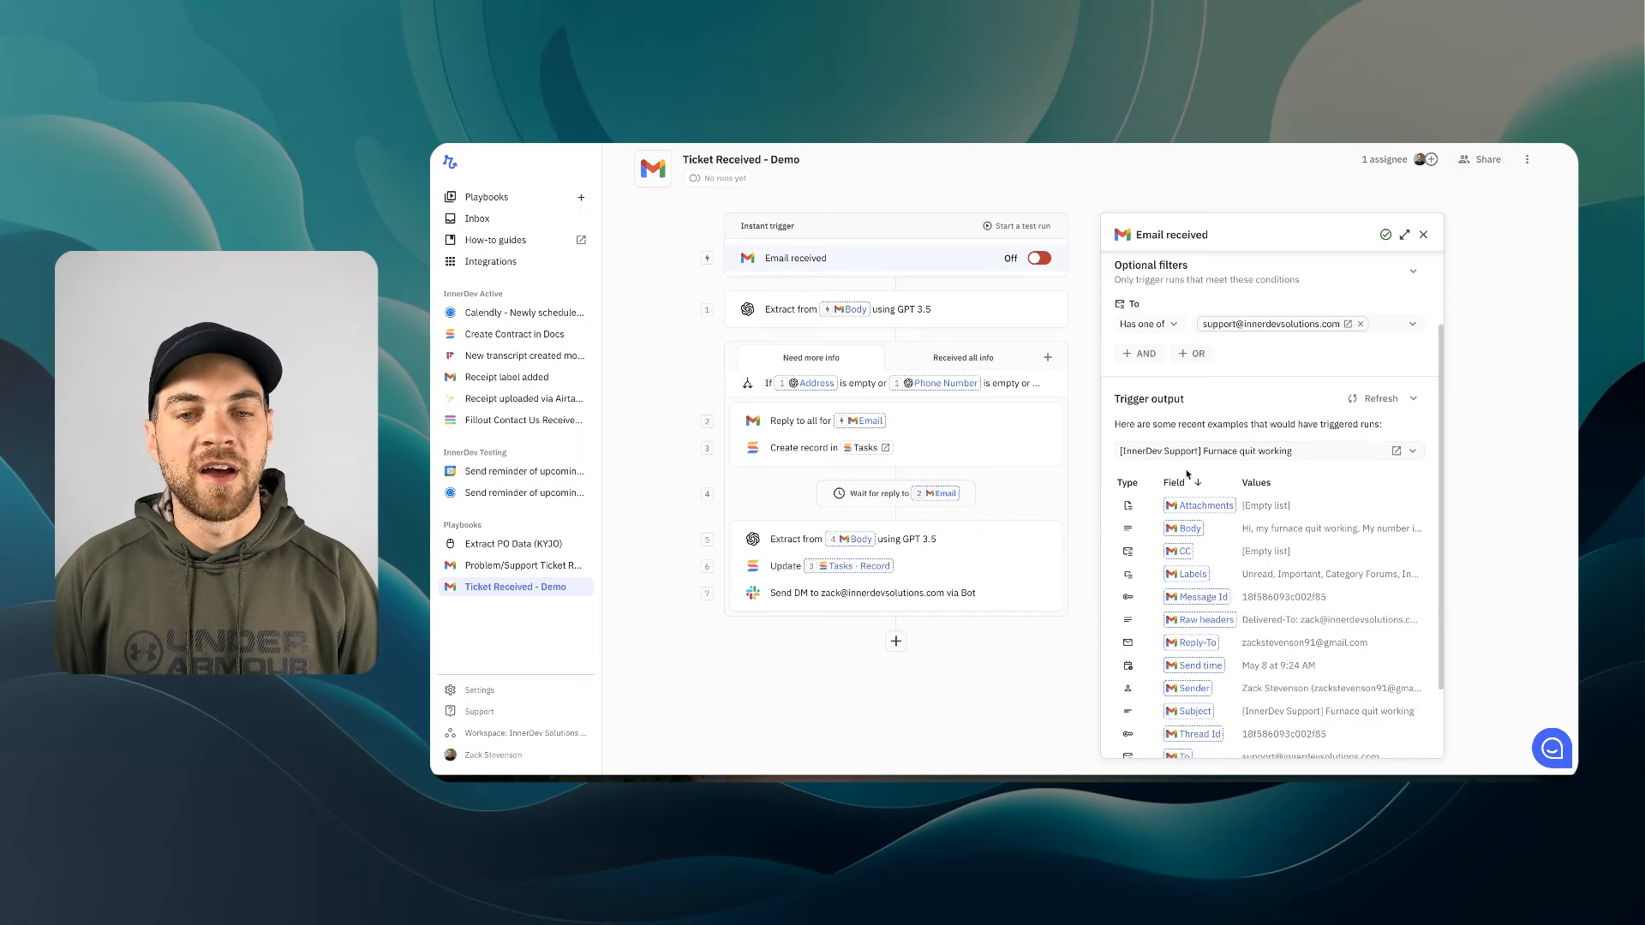
{"action": "scroll", "coordinate": [1280, 454], "scroll_direction": "up", "scroll_amount": 2}
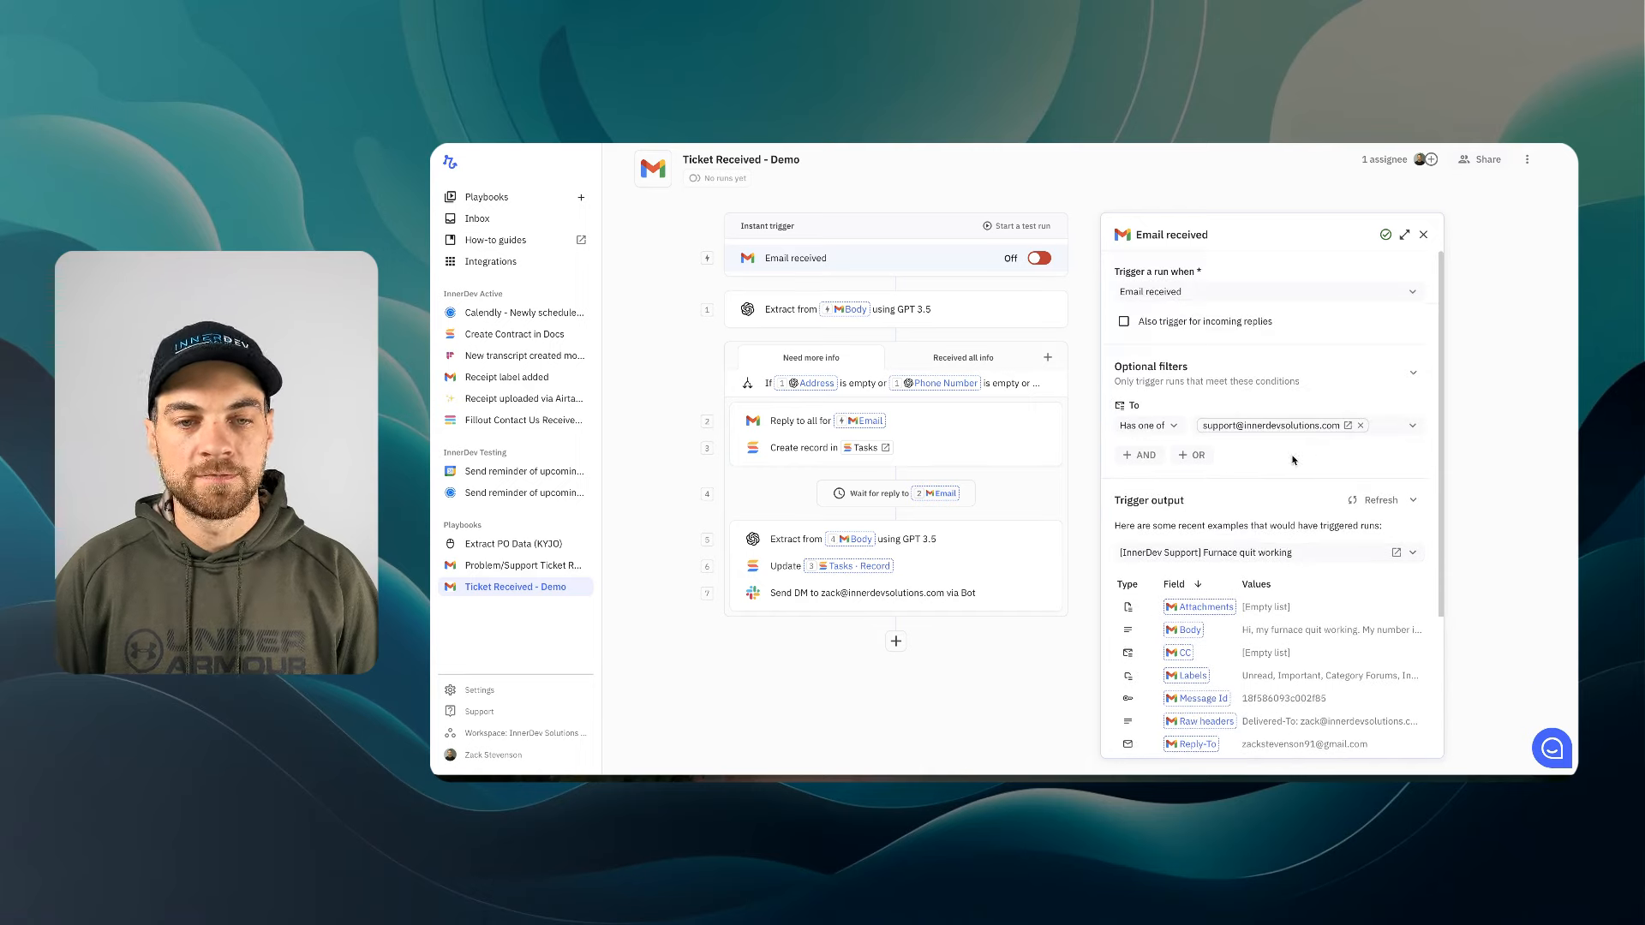
{"action": "left_click", "coordinate": [1006, 228]}
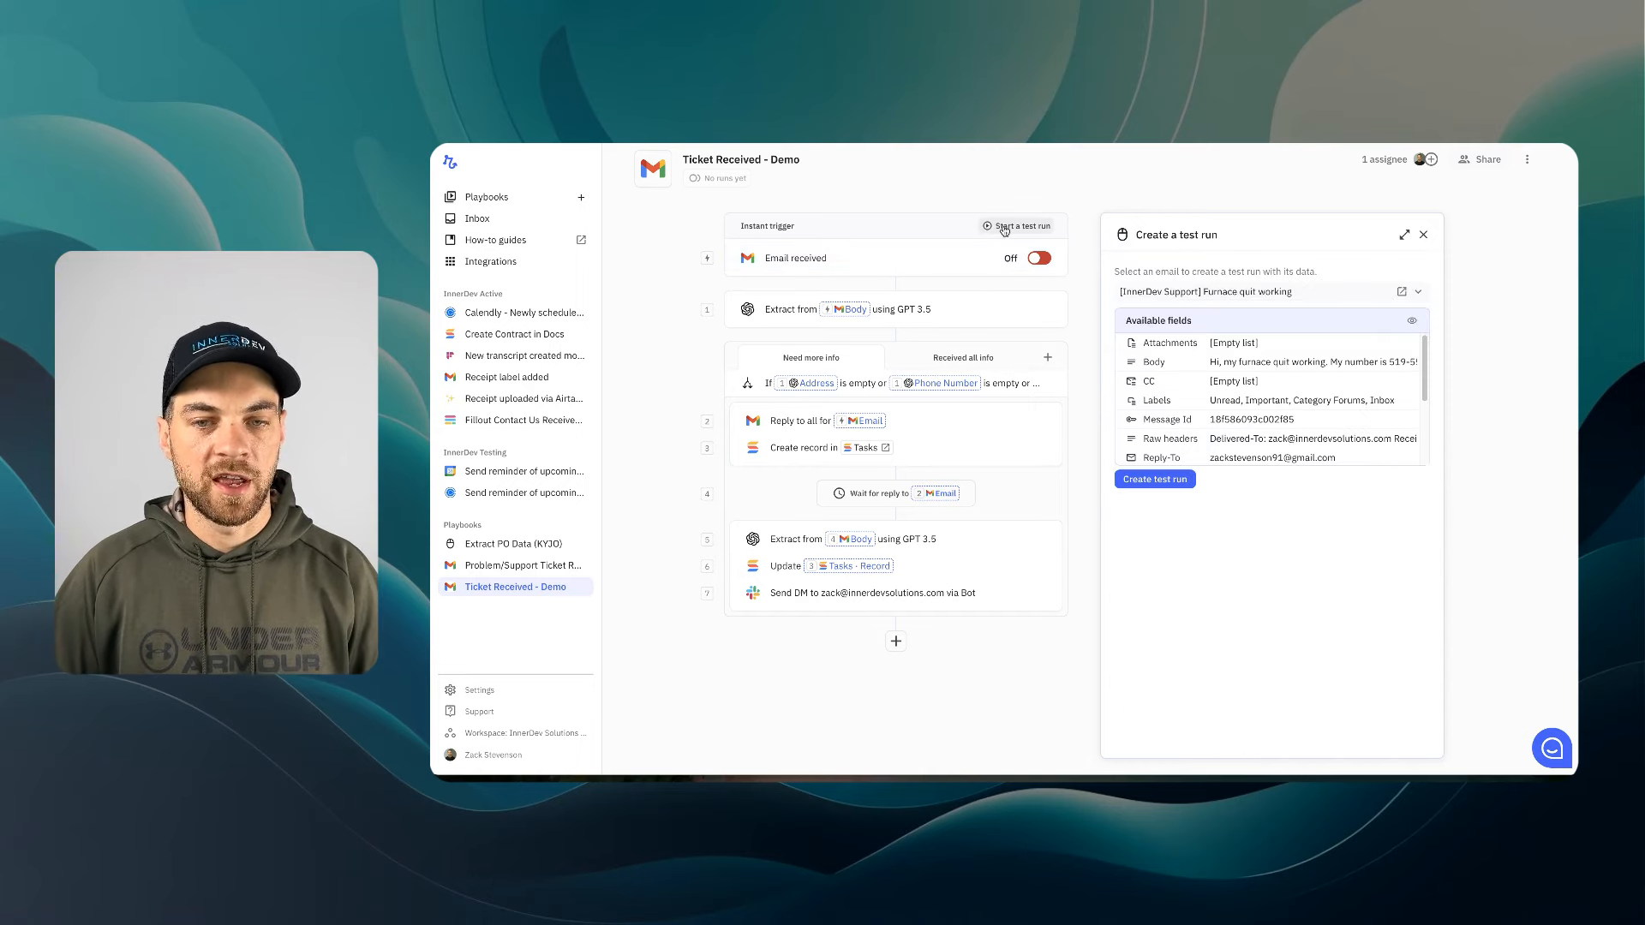